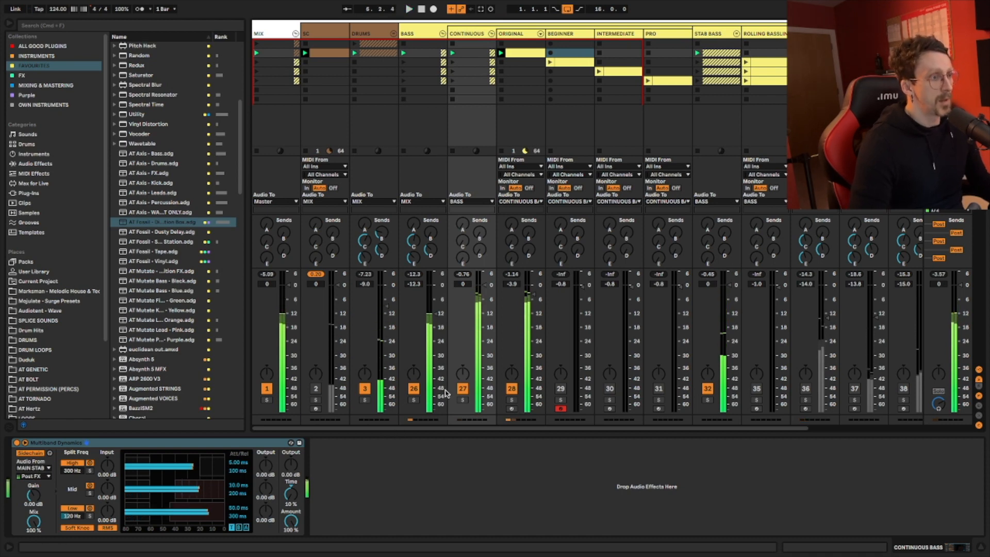
Deactivate the CONTINUOUS bass group and the STAB BASS group in the mixer
{"action": "left_click", "coordinate": [462, 388]}
{"action": "left_click", "coordinate": [707, 388]}
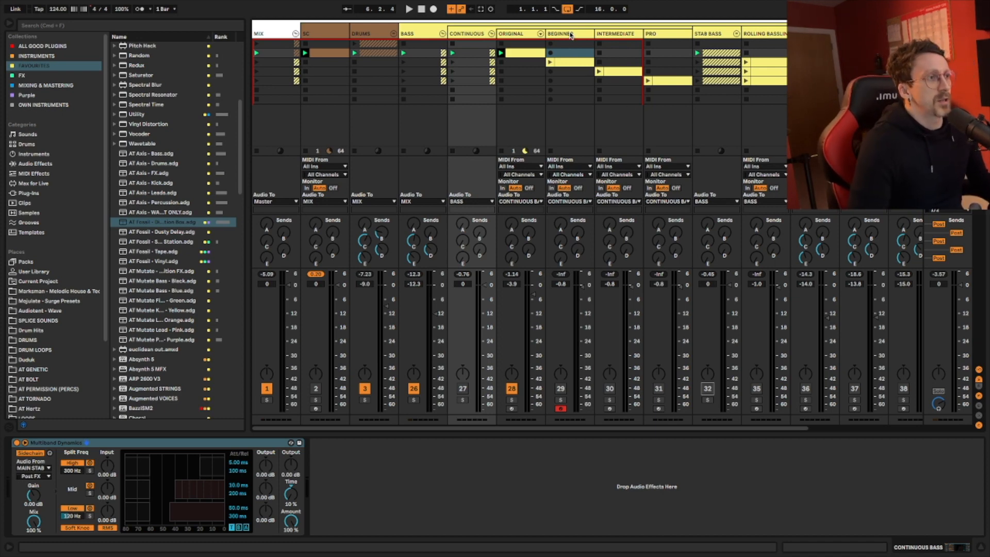
Open the Serum synth on the BEGINNER track and reposition its window so that all its controls can be seen
{"action": "left_click", "coordinate": [513, 36]}
{"action": "left_click", "coordinate": [560, 34]}
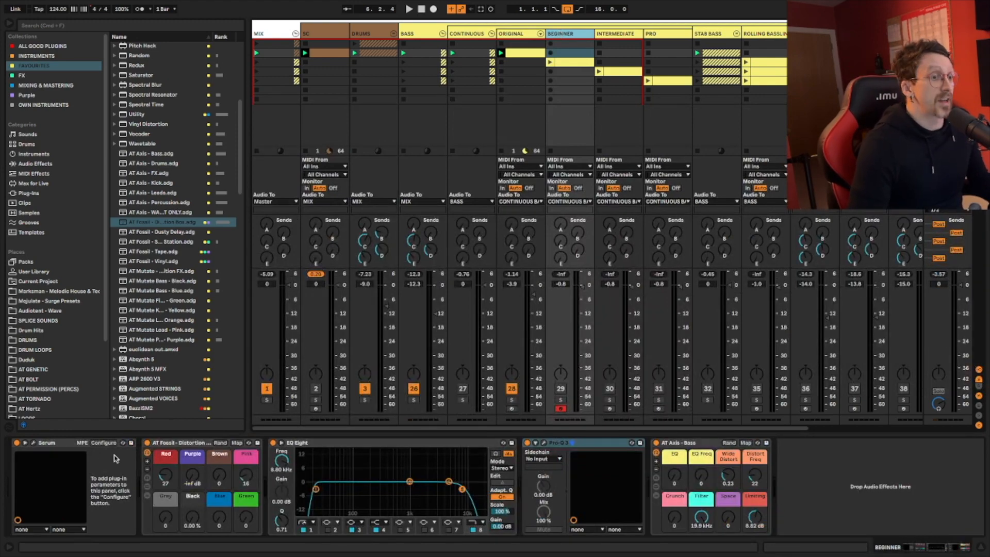
{"action": "left_click", "coordinate": [34, 444]}
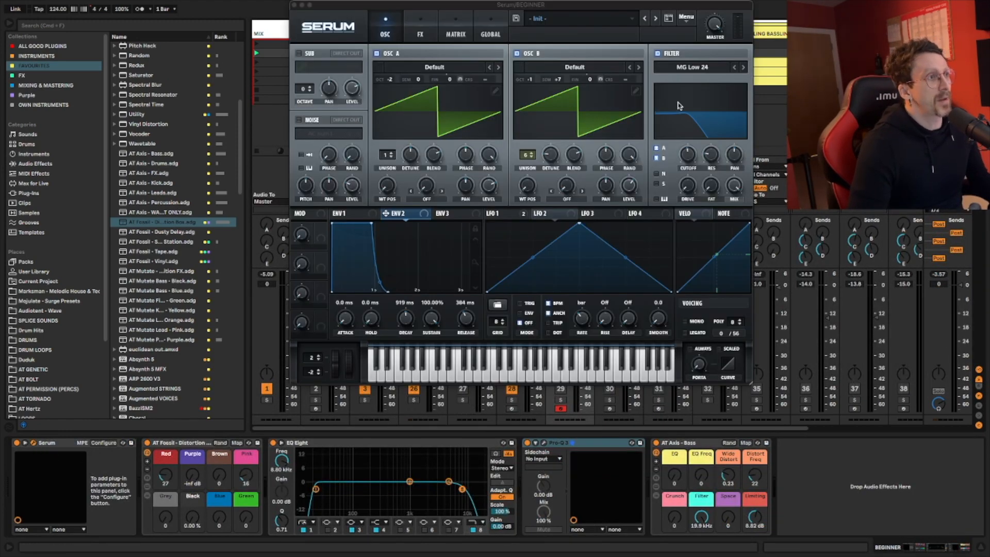
{"action": "left_click_drag", "start_coordinate": [612, 11], "coordinate": [745, 75]}
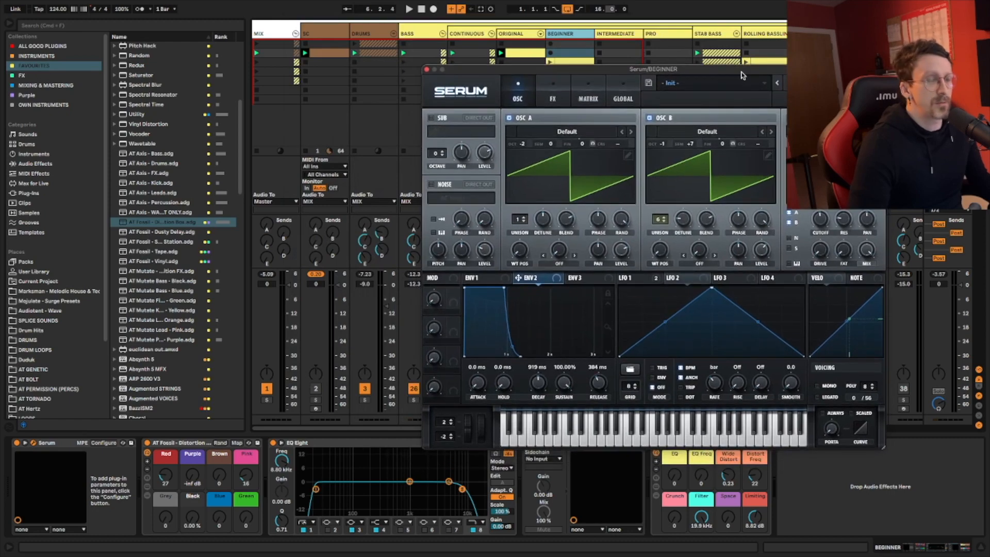
{"action": "left_click_drag", "start_coordinate": [750, 69], "coordinate": [746, 46]}
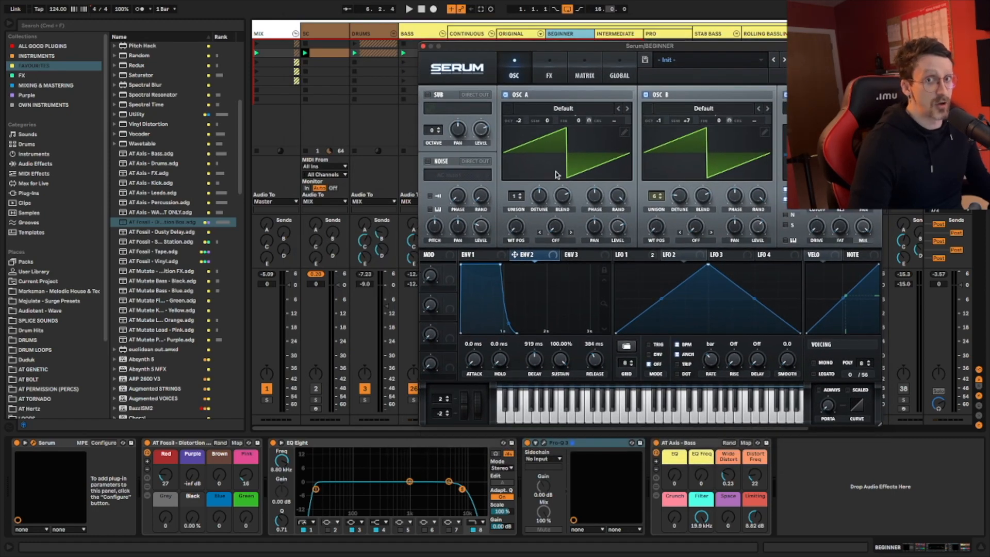
{"action": "left_click_drag", "start_coordinate": [593, 49], "coordinate": [578, 46]}
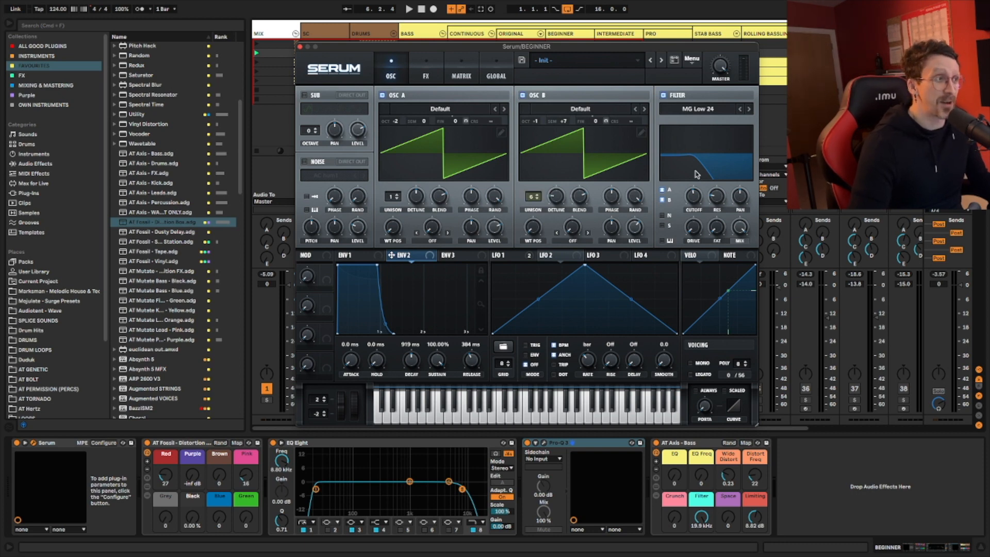
Toggle Serum's filter off and back on, and set the sustain of ENV 1 to -3.3 dB
{"action": "left_click", "coordinate": [664, 96]}
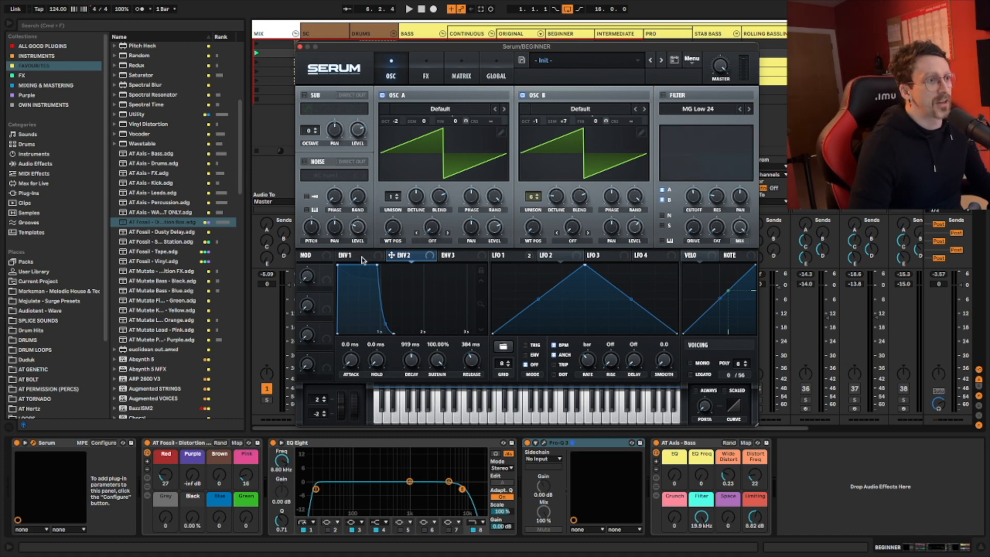
{"action": "left_click", "coordinate": [662, 95]}
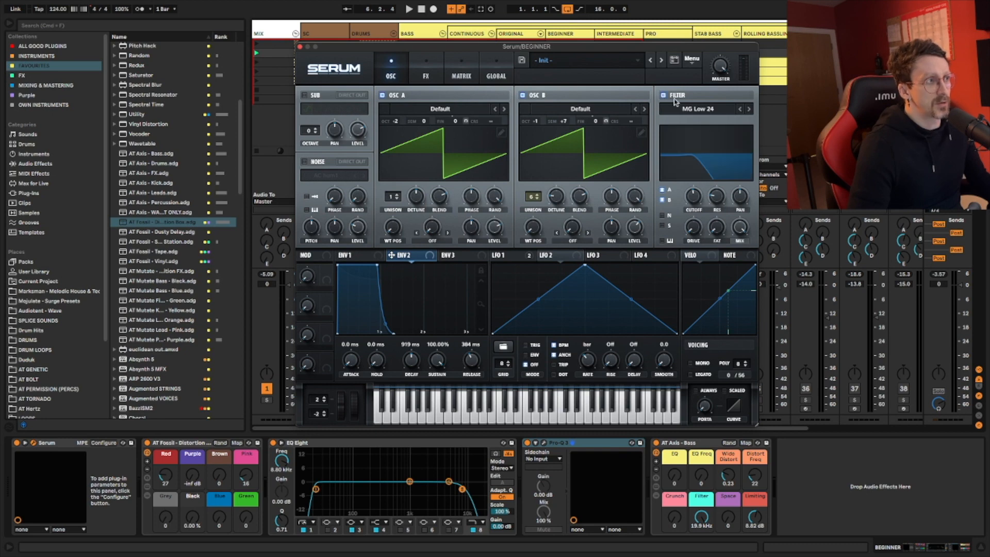
{"action": "left_click", "coordinate": [351, 255]}
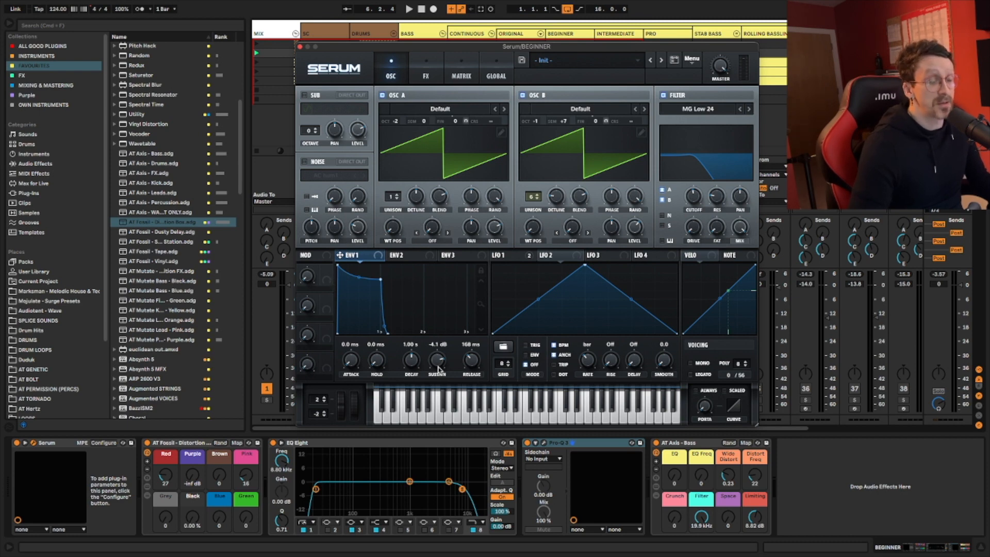
{"action": "mouse_move", "coordinate": [436, 362]}
{"action": "left_mouse_down"}
{"action": "mouse_move", "coordinate": [433, 405]}
{"action": "mouse_move", "coordinate": [450, 311]}
{"action": "mouse_move", "coordinate": [447, 383]}
{"action": "mouse_move", "coordinate": [448, 372]}
{"action": "left_mouse_up"}
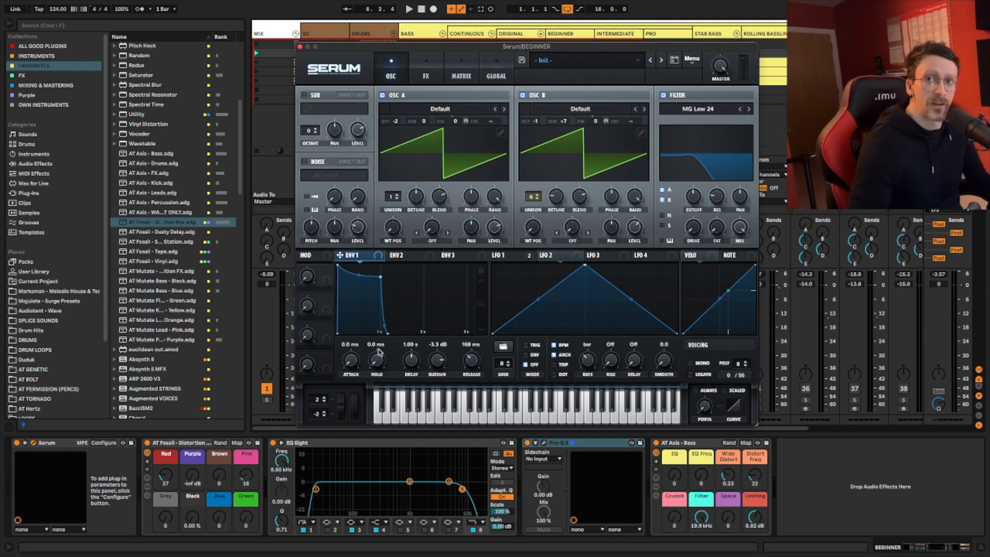
{"action": "left_click", "coordinate": [402, 256]}
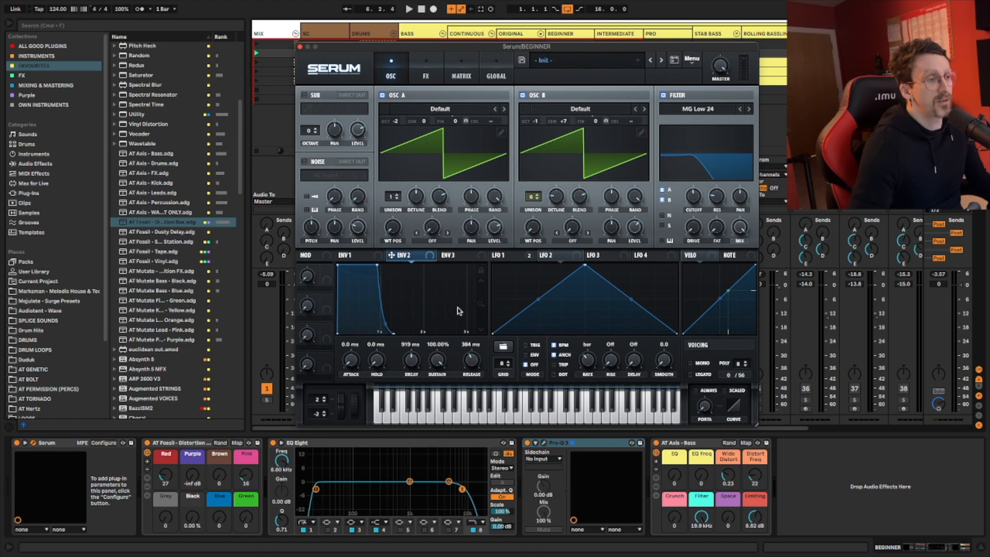
{"action": "left_click", "coordinate": [359, 258]}
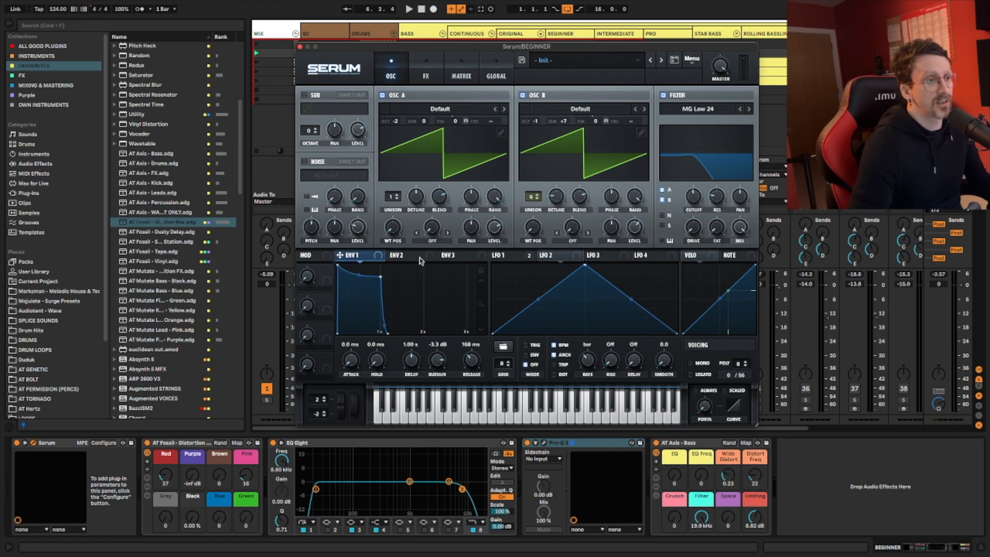
Hide the Serum window, open the BEGINNER clip's notes and launch the clip to hear the bassline
{"action": "left_click_drag", "start_coordinate": [593, 46], "coordinate": [641, 80]}
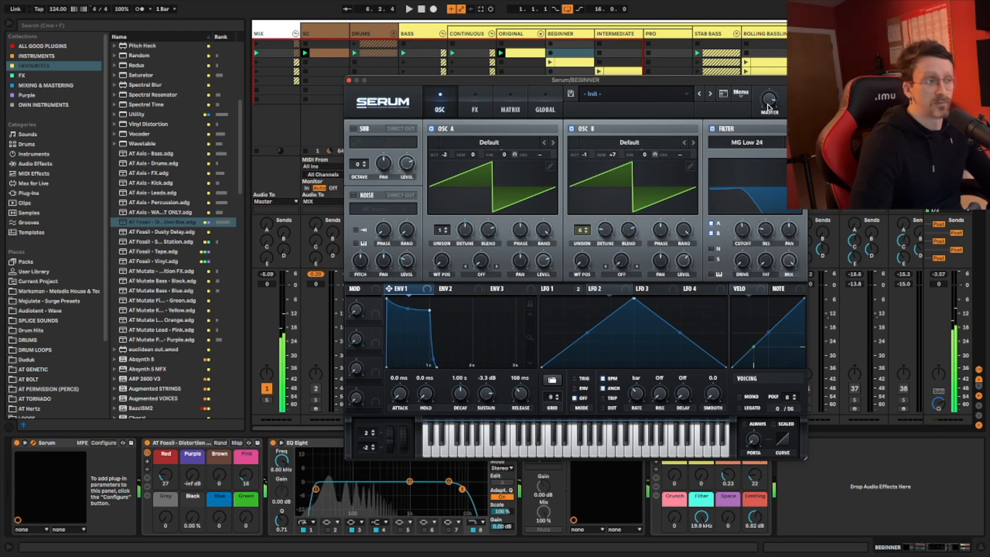
{"action": "key", "text": "super+alt+p"}
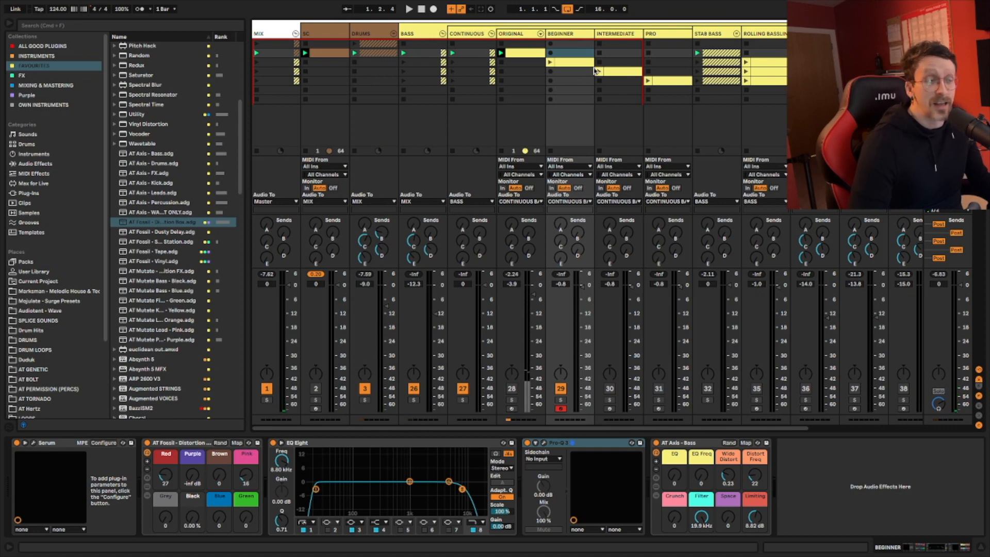
{"action": "double_click", "coordinate": [565, 62]}
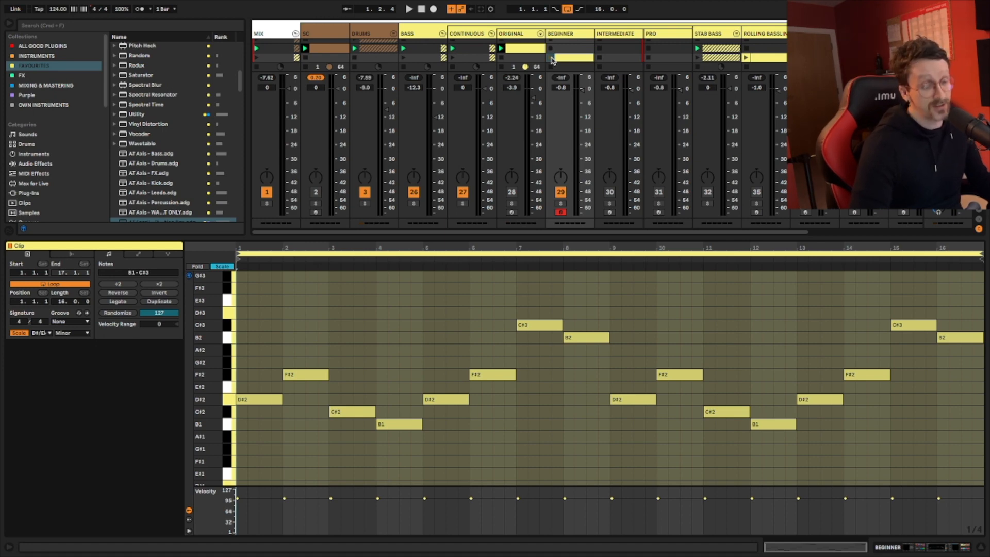
{"action": "left_click", "coordinate": [551, 57]}
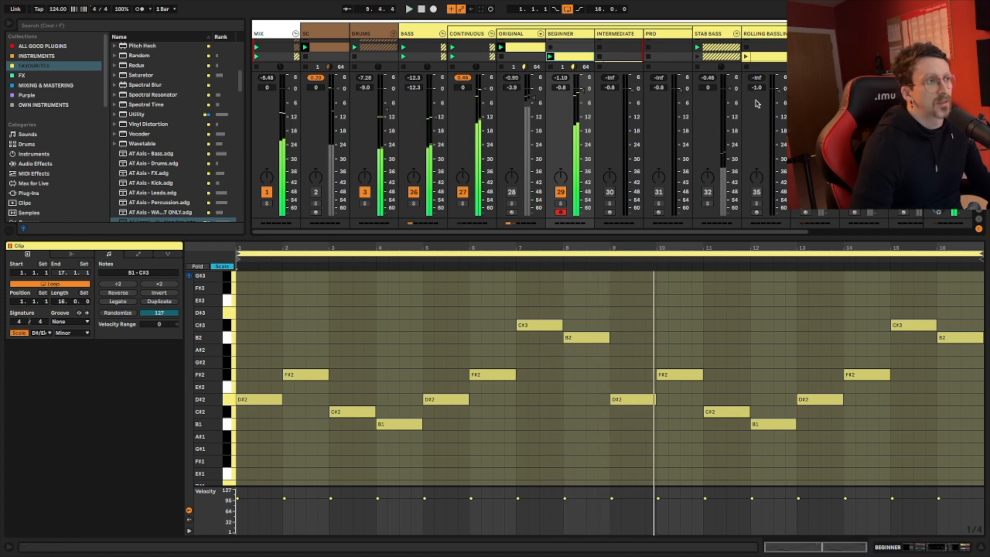
{"action": "key", "text": "super+alt+l"}
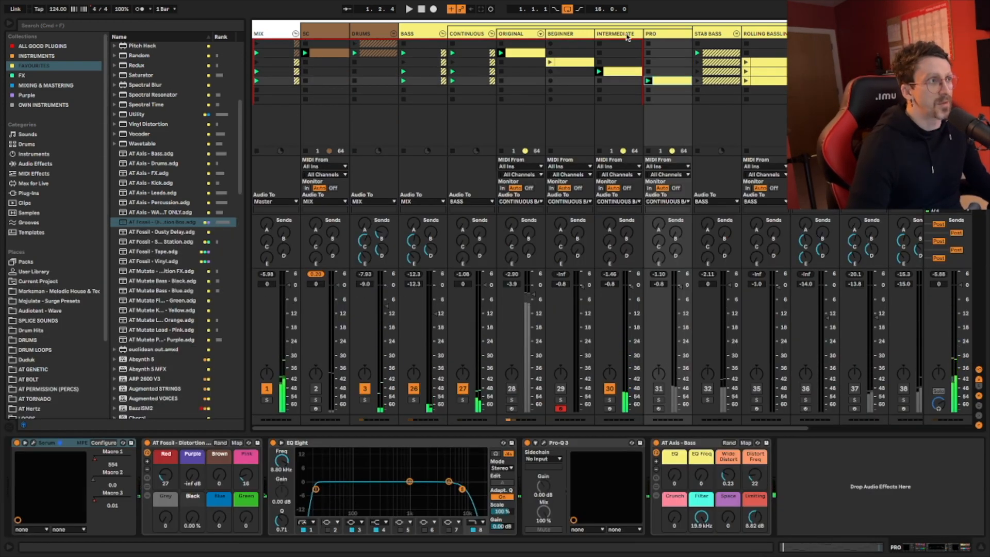
Open Serum on the INTERMEDIATE track and examine its ENV 1, ENV 2 and LFO 2 settings
{"action": "left_click", "coordinate": [627, 36]}
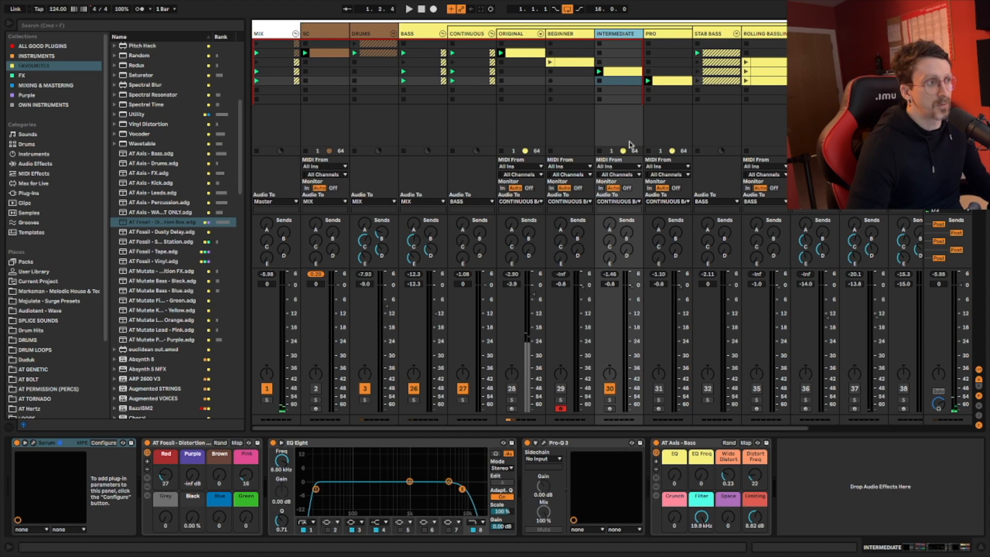
{"action": "left_click", "coordinate": [33, 442]}
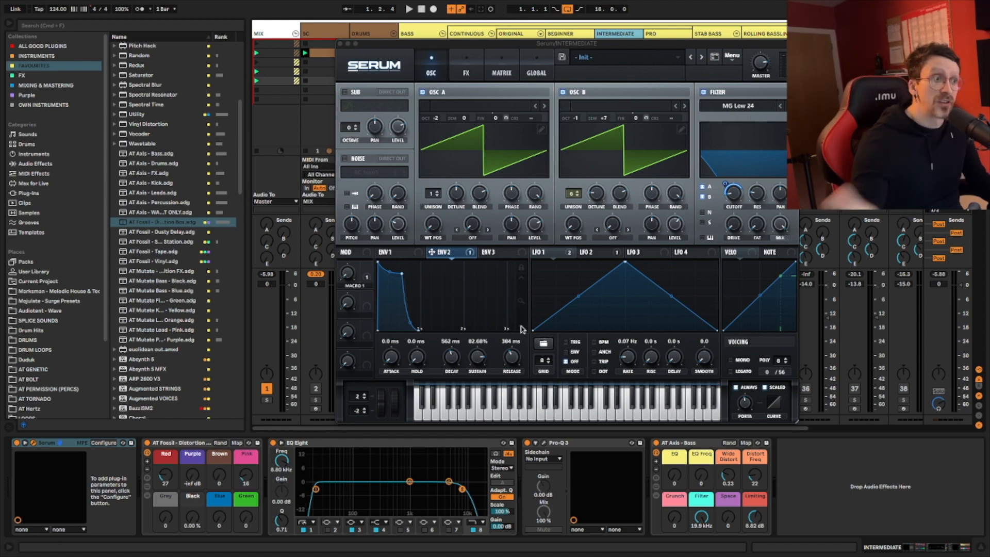
{"action": "left_click", "coordinate": [392, 252]}
{"action": "left_click", "coordinate": [436, 254]}
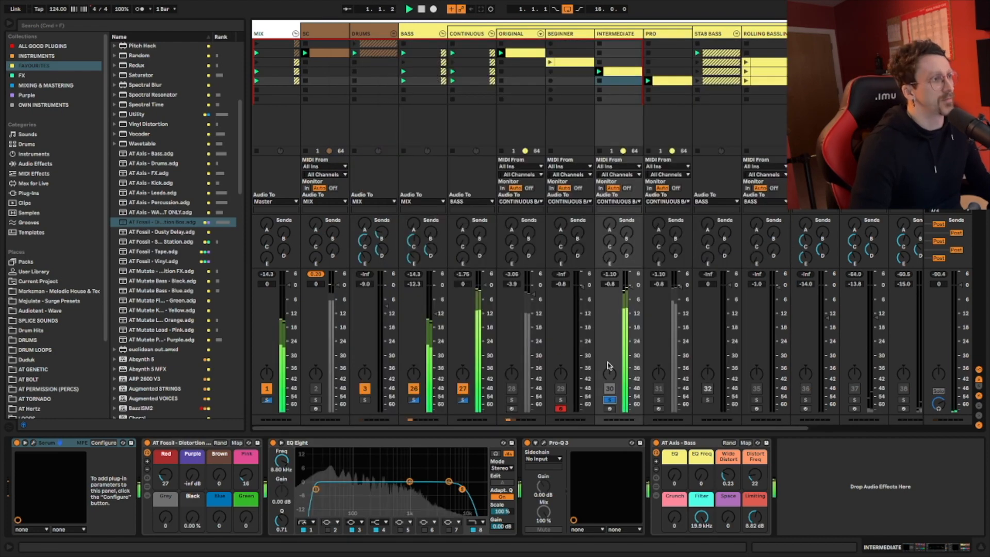
{"action": "left_click", "coordinate": [33, 443]}
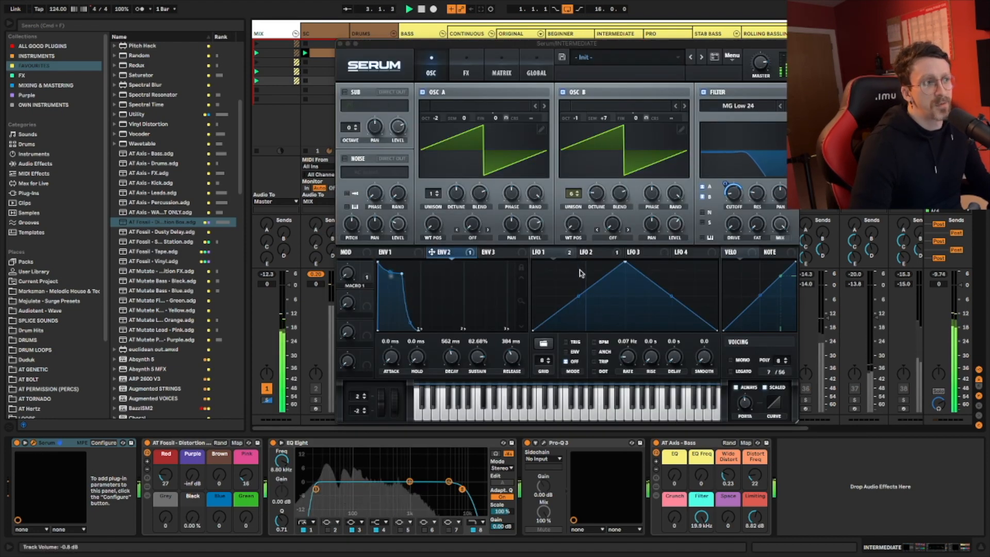
{"action": "left_click", "coordinate": [594, 252]}
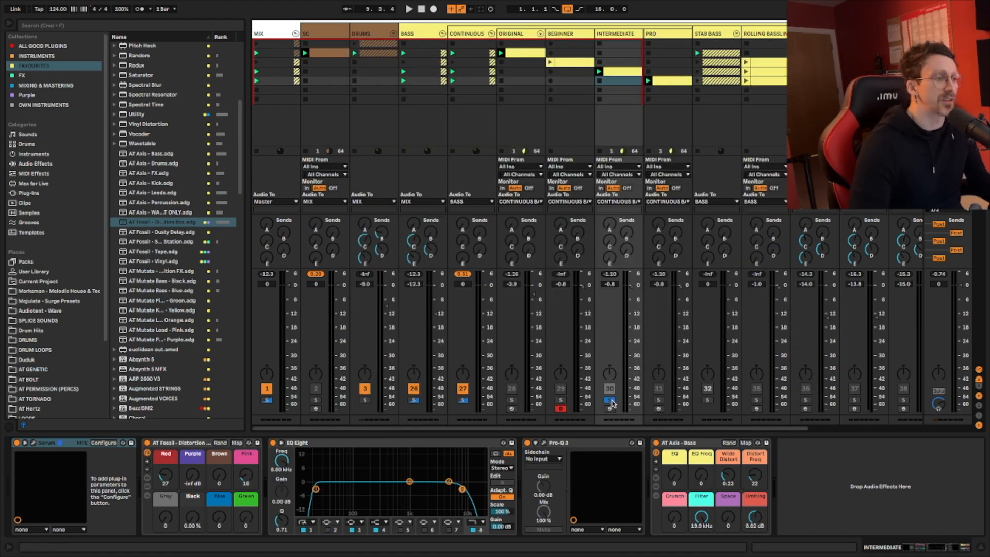
Unsolo the INTERMEDIATE track and play it in the context of the whole mix
{"action": "left_click", "coordinate": [609, 400]}
{"action": "key", "text": "space"}
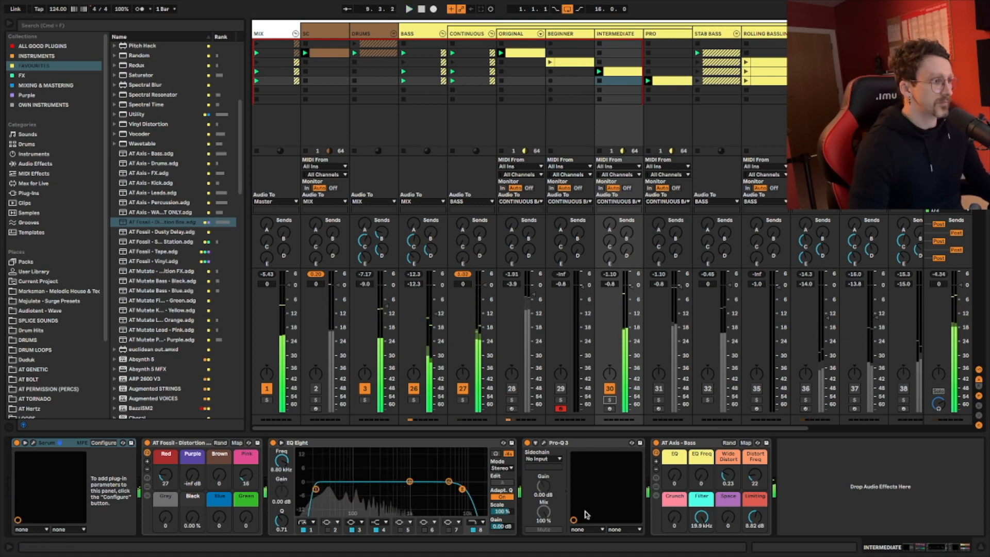
{"action": "key", "text": "space"}
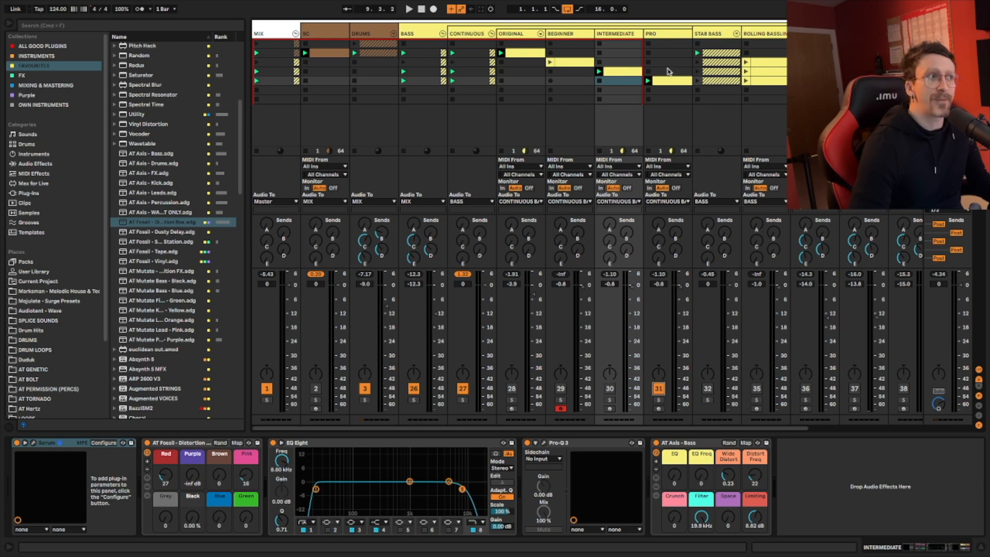
View the PRO clip, open the track's Serum to examine its ENV 2 and macro settings, and close the synth
{"action": "left_click", "coordinate": [664, 37]}
{"action": "double_click", "coordinate": [661, 83]}
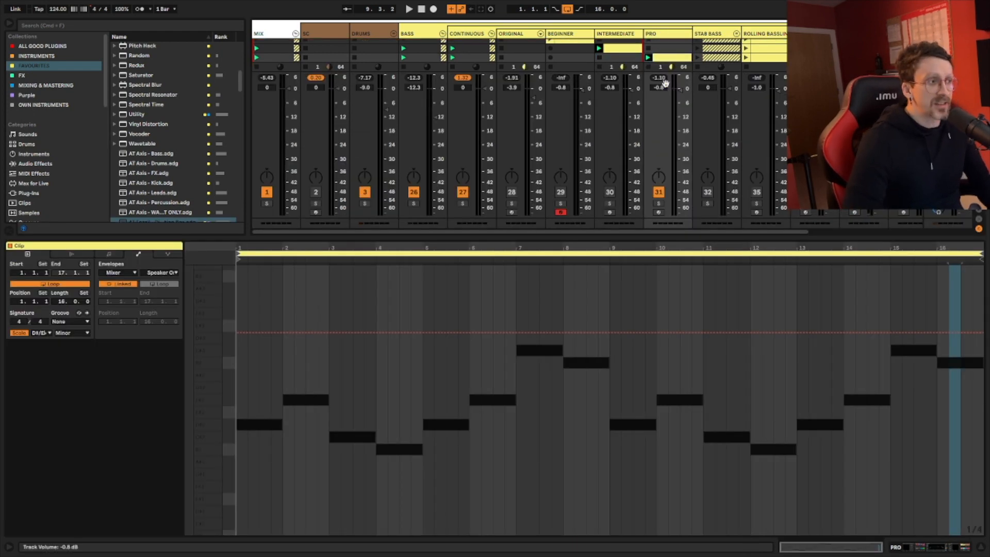
{"action": "key", "text": "super+alt+l"}
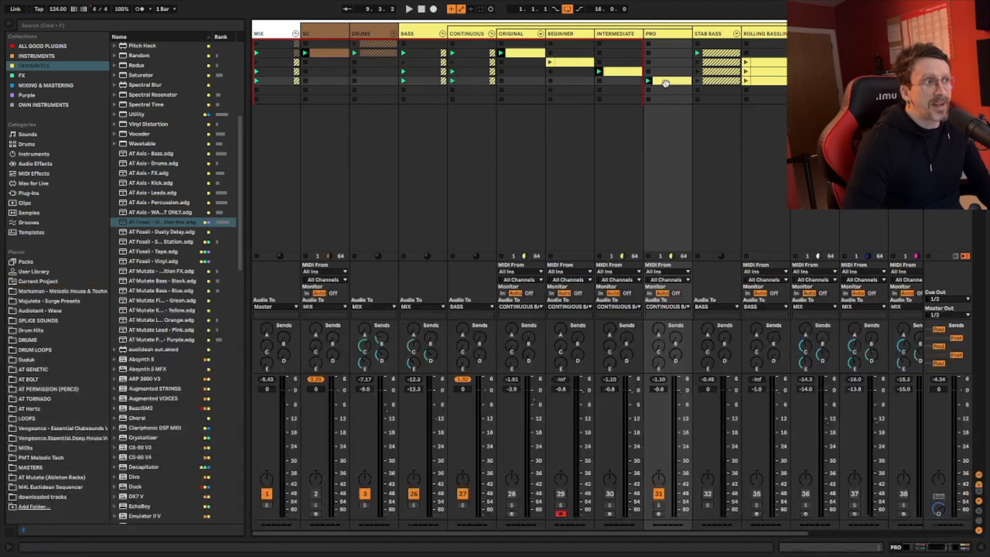
{"action": "double_click", "coordinate": [661, 36]}
{"action": "left_click", "coordinate": [33, 442]}
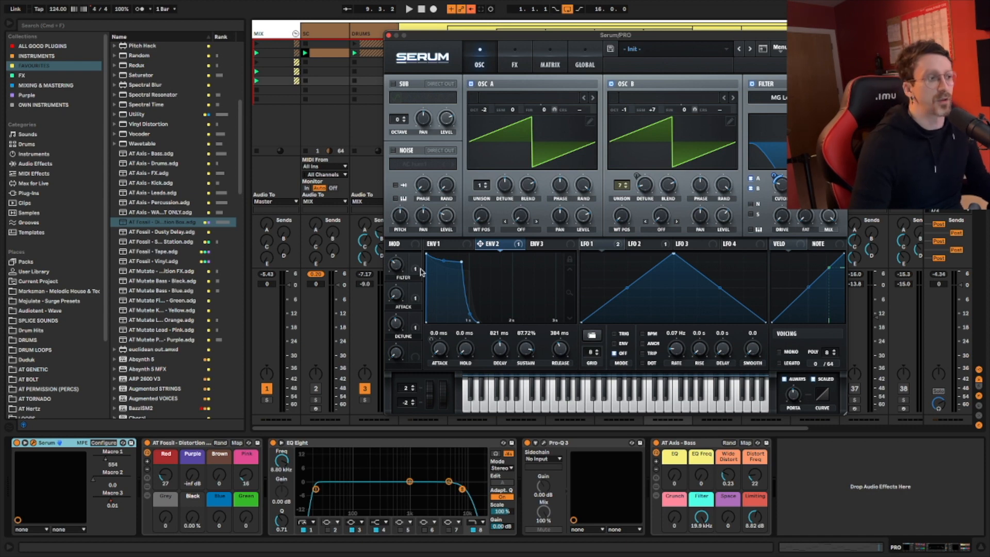
{"action": "left_click", "coordinate": [389, 36]}
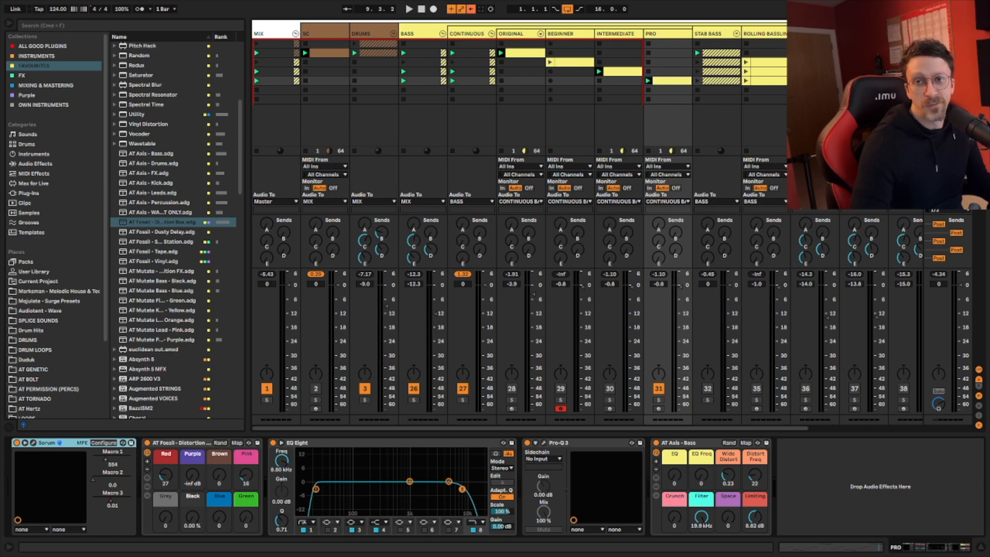
Play the PRO clip and examine its Serum automation envelopes for Macro 3 and Macro 1
{"action": "key", "text": "space"}
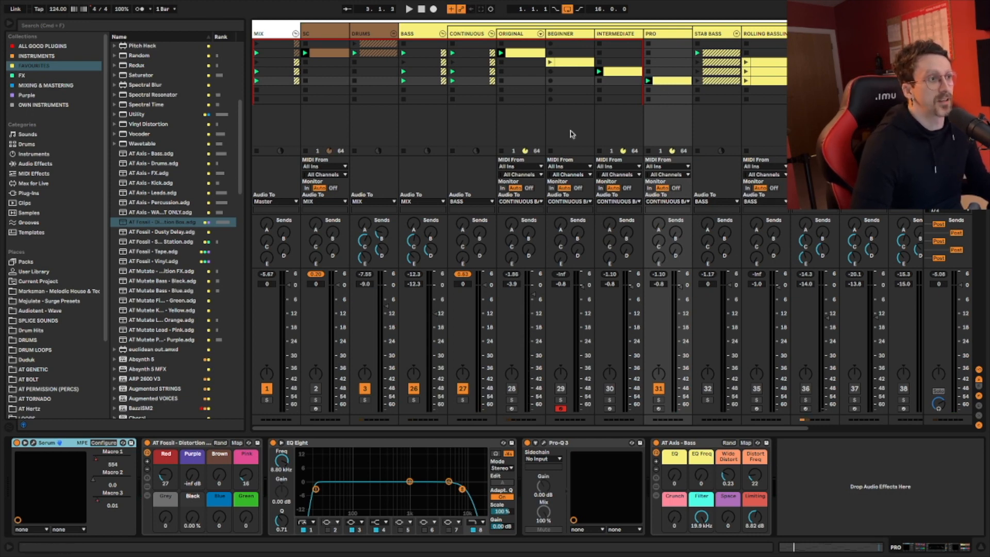
{"action": "double_click", "coordinate": [680, 82]}
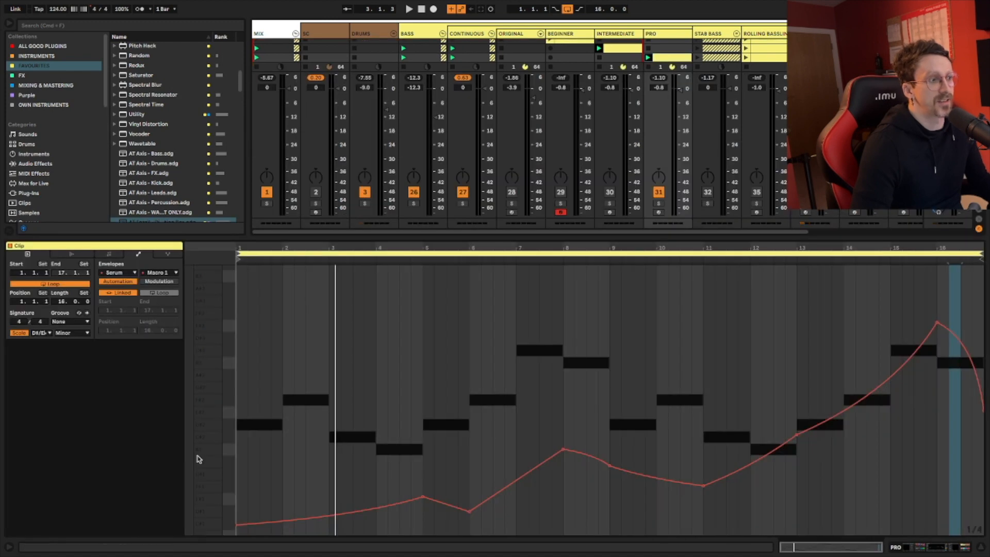
{"action": "left_click", "coordinate": [162, 275]}
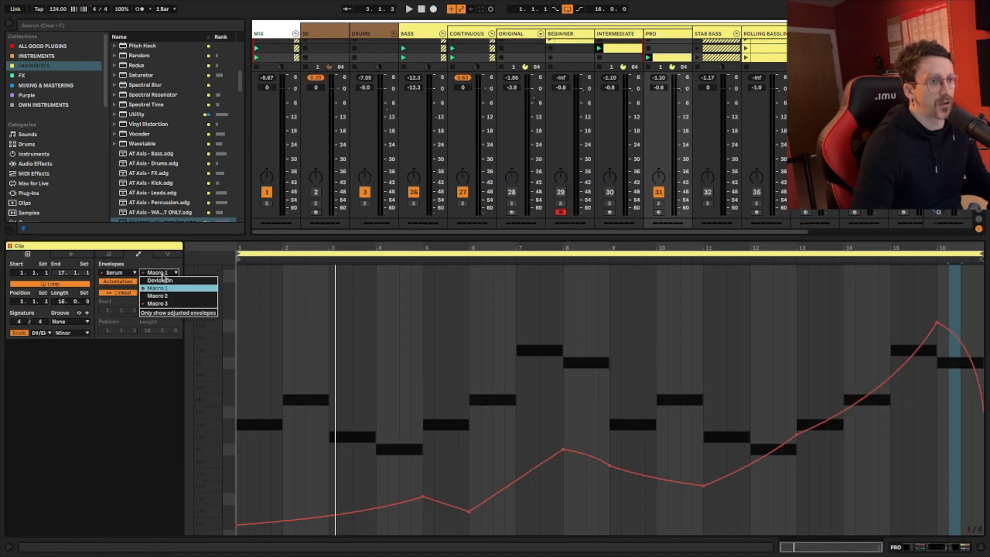
{"action": "left_click", "coordinate": [172, 303]}
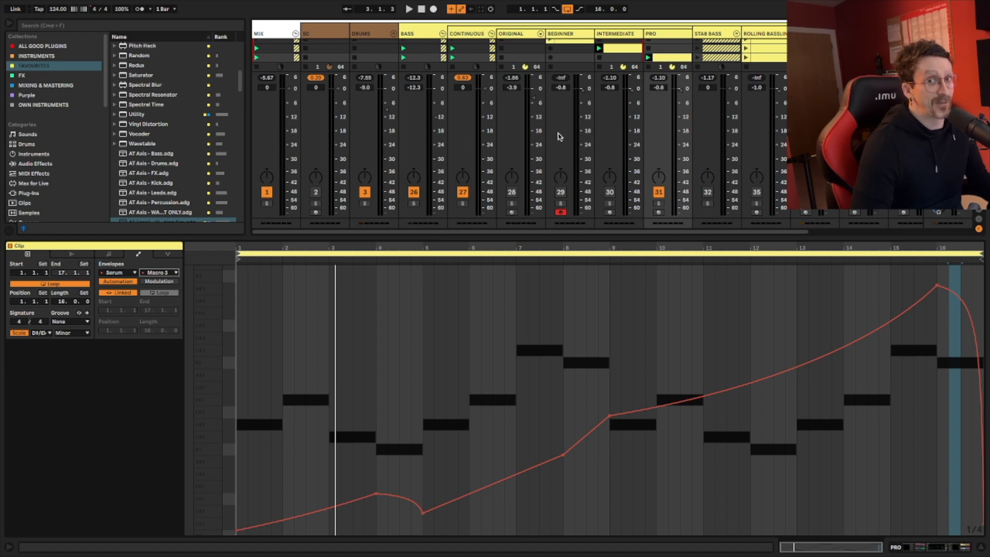
{"action": "key", "text": "space"}
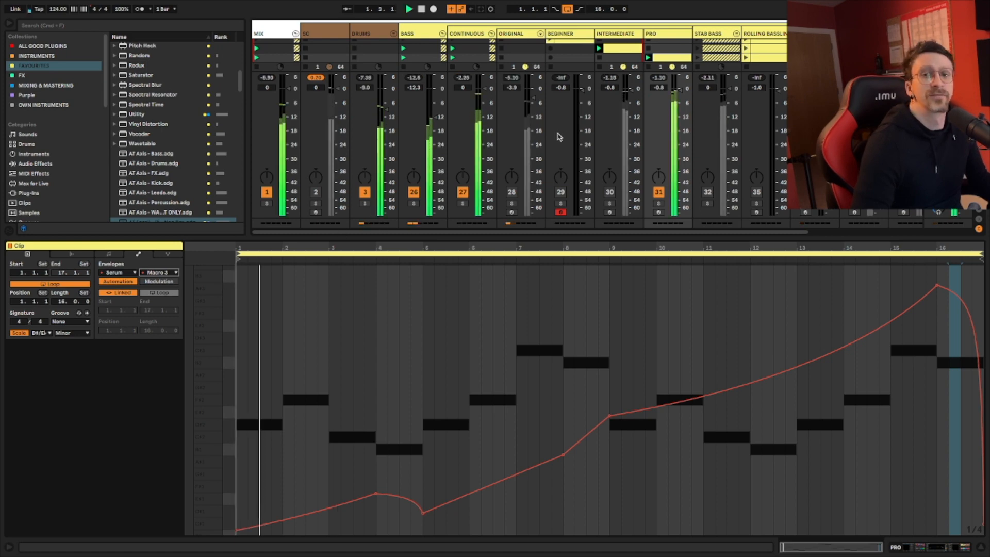
{"action": "left_click", "coordinate": [161, 272]}
{"action": "left_click", "coordinate": [170, 292]}
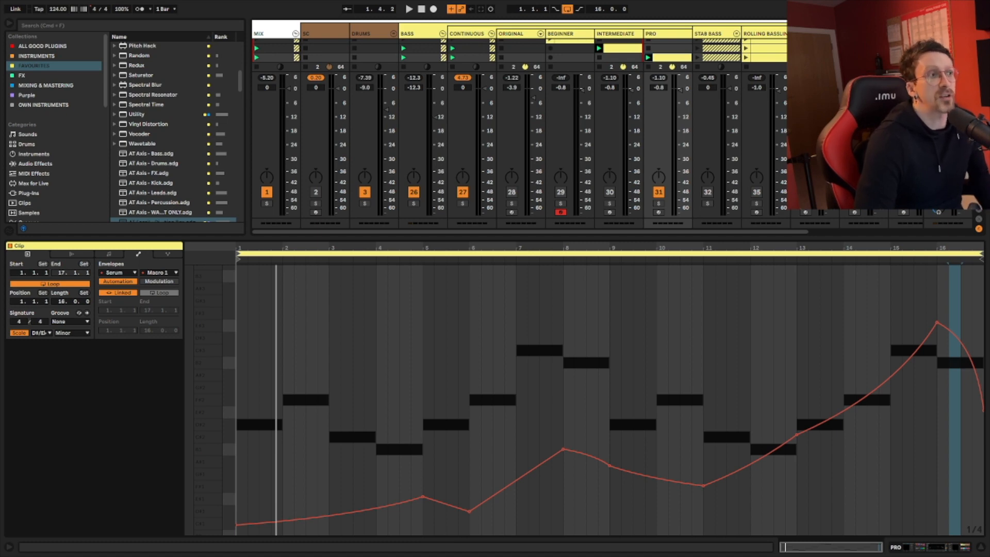
Activate the BEGINNER track and deactivate the PRO track to compare the two bass versions
{"action": "left_click", "coordinate": [561, 191]}
{"action": "left_click", "coordinate": [658, 191]}
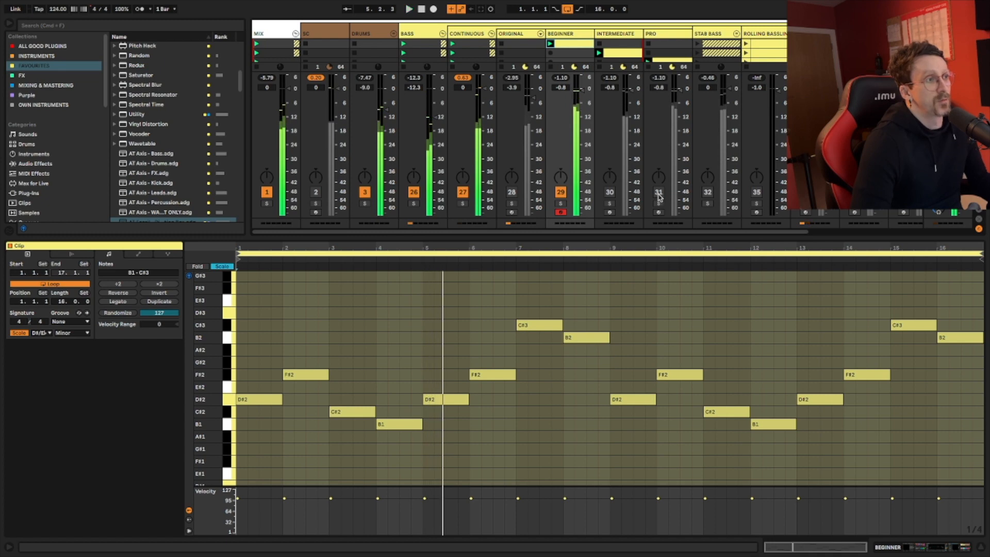
Activate the PRO track in place of BEGINNER to hear it in the mix, and deactivate PRO once the comparison is finished
{"action": "left_click", "coordinate": [658, 192]}
{"action": "left_click", "coordinate": [561, 192]}
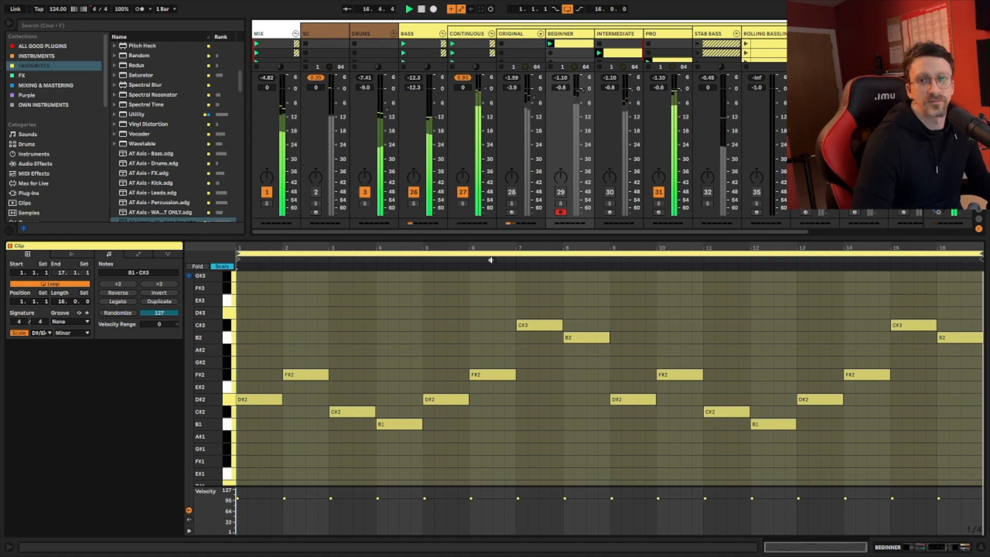
{"action": "left_click", "coordinate": [659, 195]}
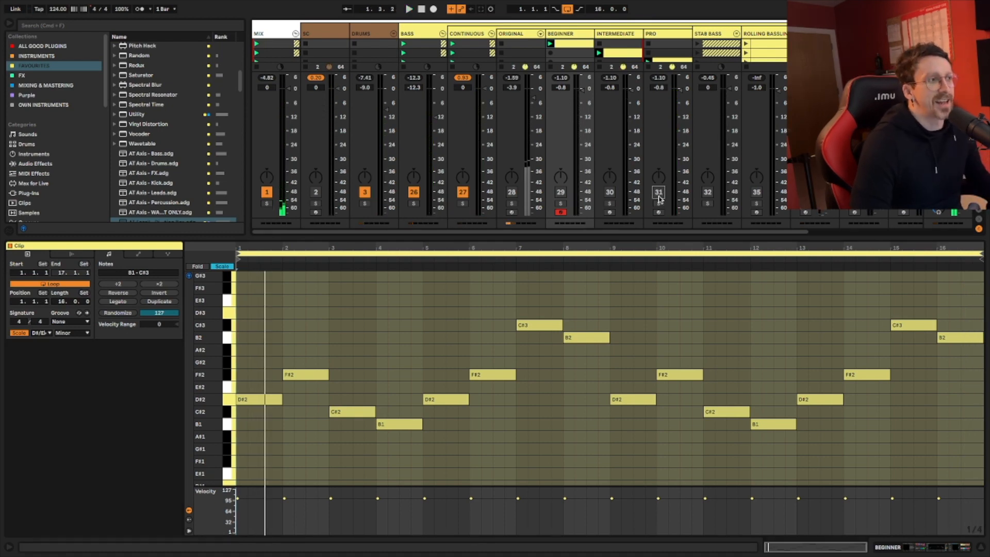
{"action": "left_click", "coordinate": [574, 36]}
{"action": "left_click", "coordinate": [626, 36]}
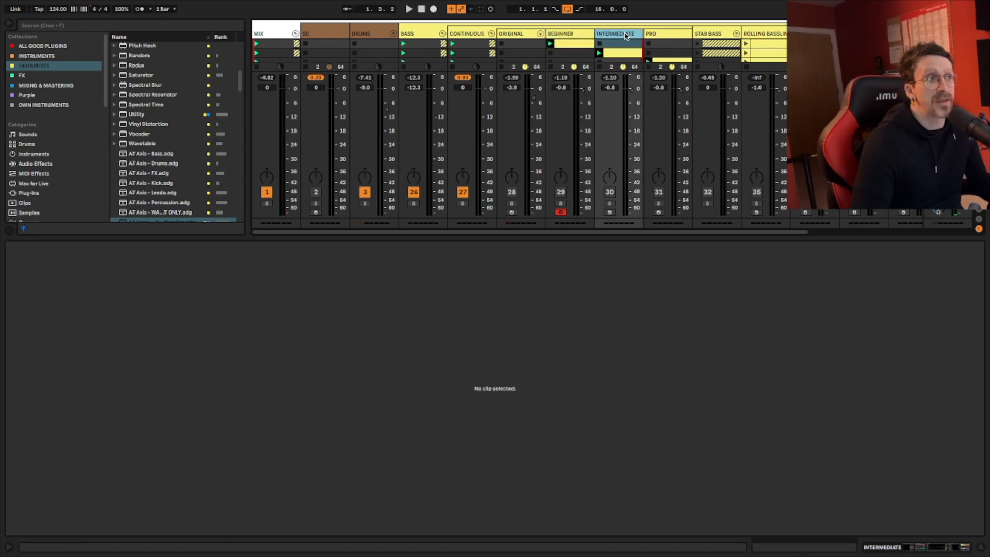
{"action": "left_click", "coordinate": [578, 36]}
{"action": "left_click", "coordinate": [625, 36]}
{"action": "left_click", "coordinate": [664, 36]}
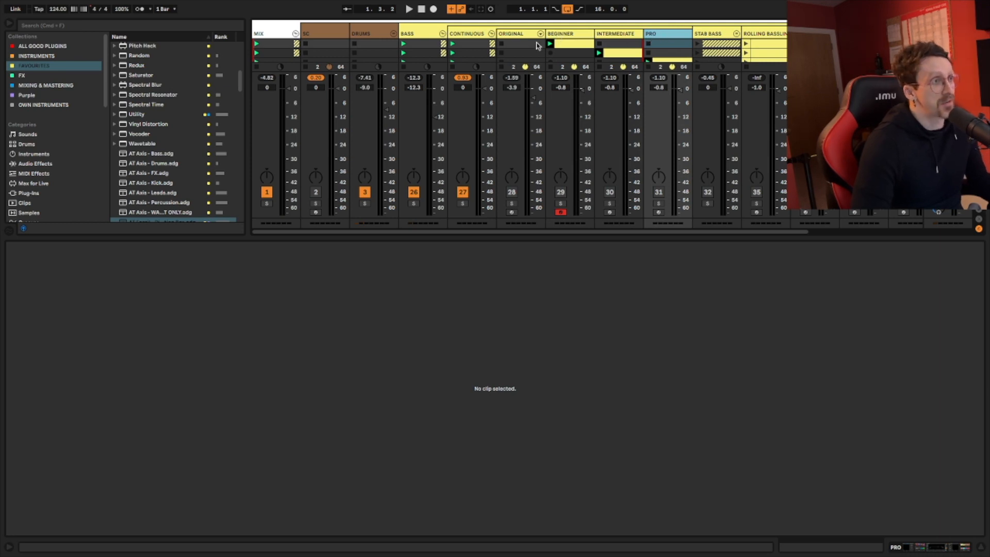
Fold and deactivate the CONTINUOUS group, and unfold the STAB BASS group with its MAIN STAB track selected
{"action": "left_click", "coordinate": [492, 34]}
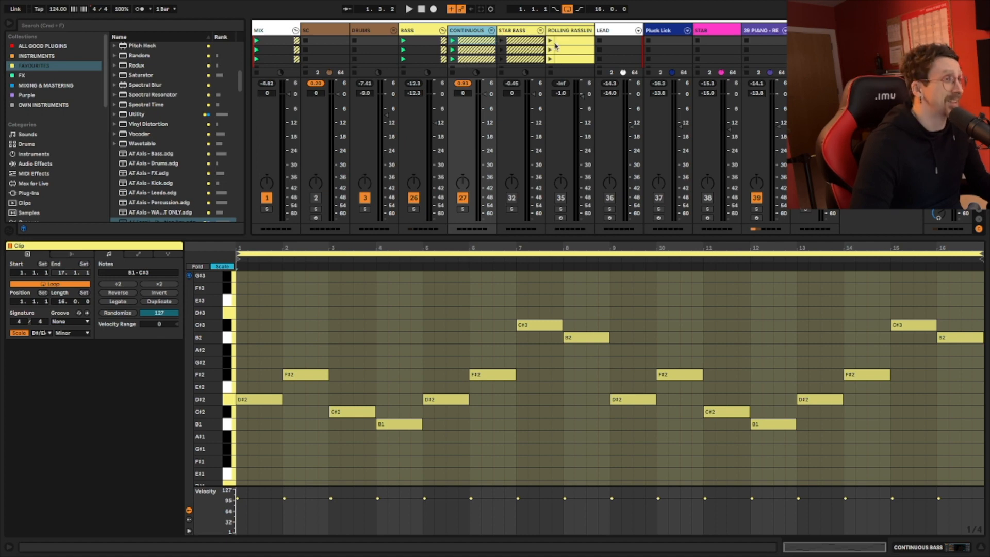
{"action": "left_click", "coordinate": [540, 31]}
{"action": "left_click", "coordinate": [559, 34]}
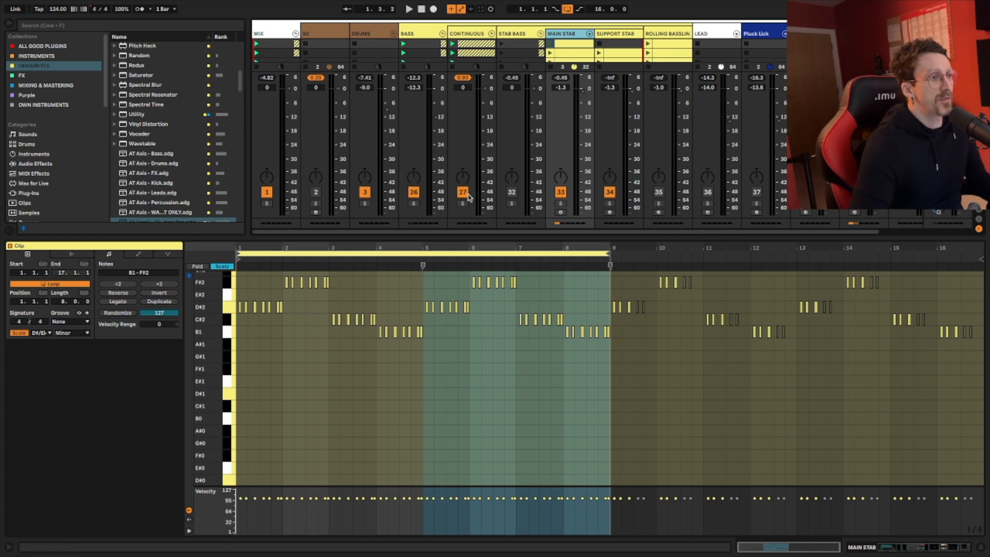
{"action": "left_click", "coordinate": [528, 34]}
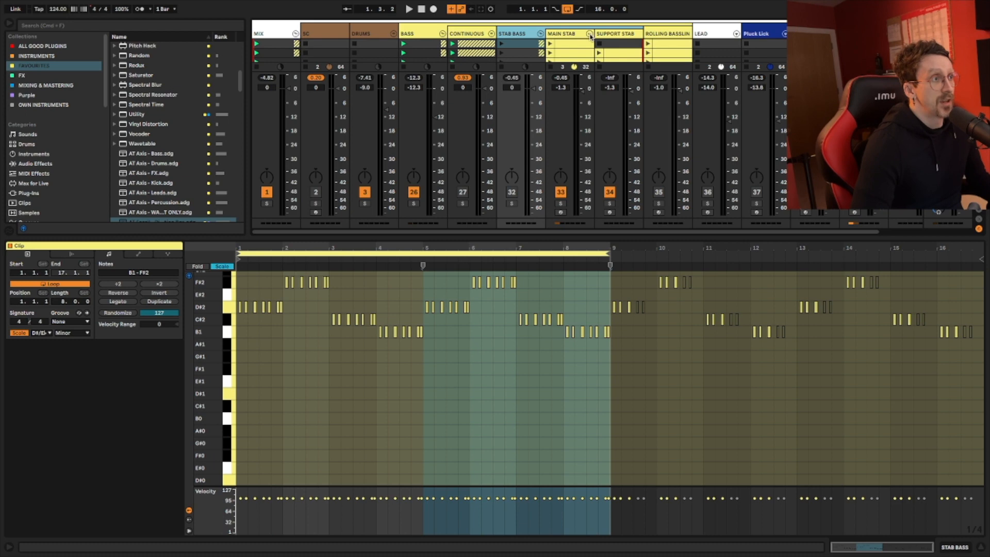
{"action": "left_click", "coordinate": [573, 36]}
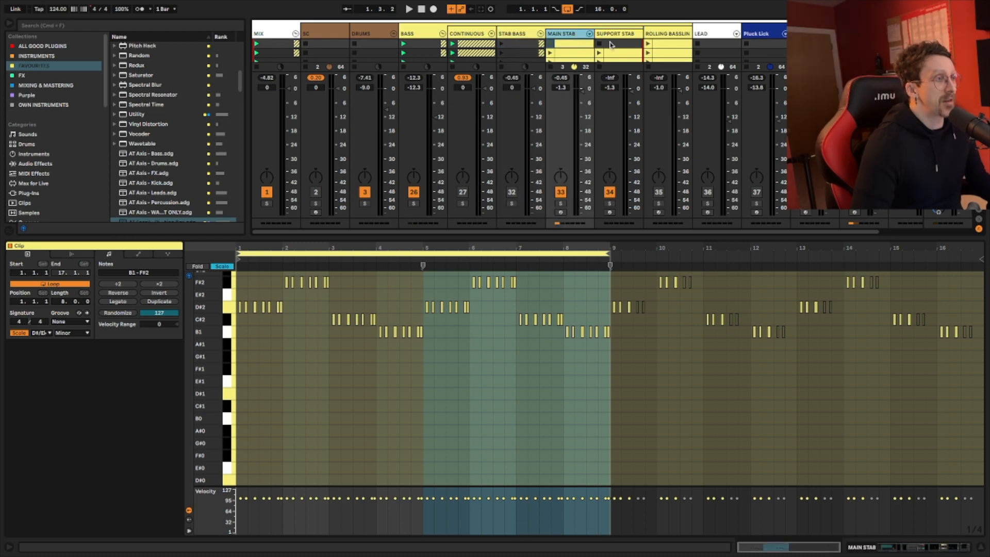
Open the second clip on the MAIN STAB track to view its MIDI notes
{"action": "key", "text": "super+alt+l"}
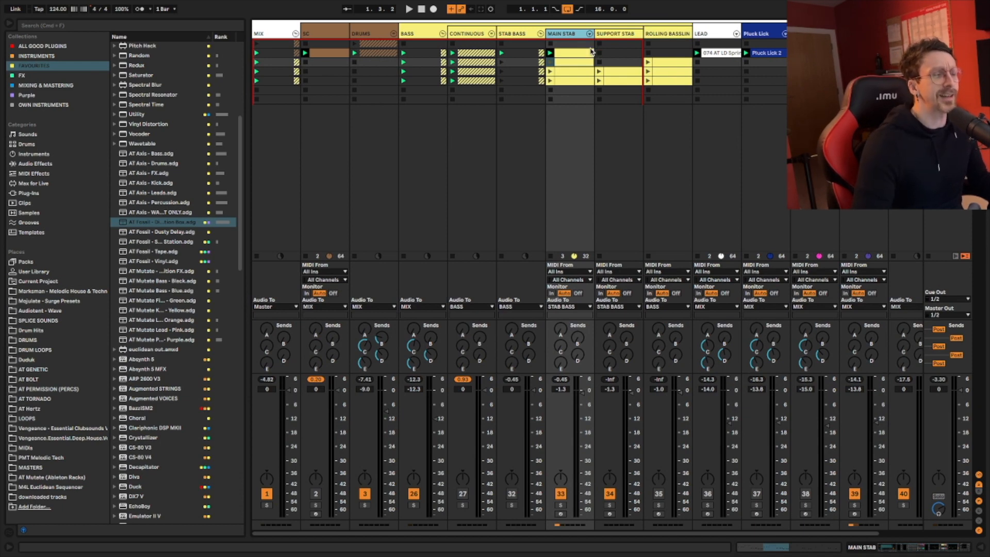
{"action": "key", "text": "Down"}
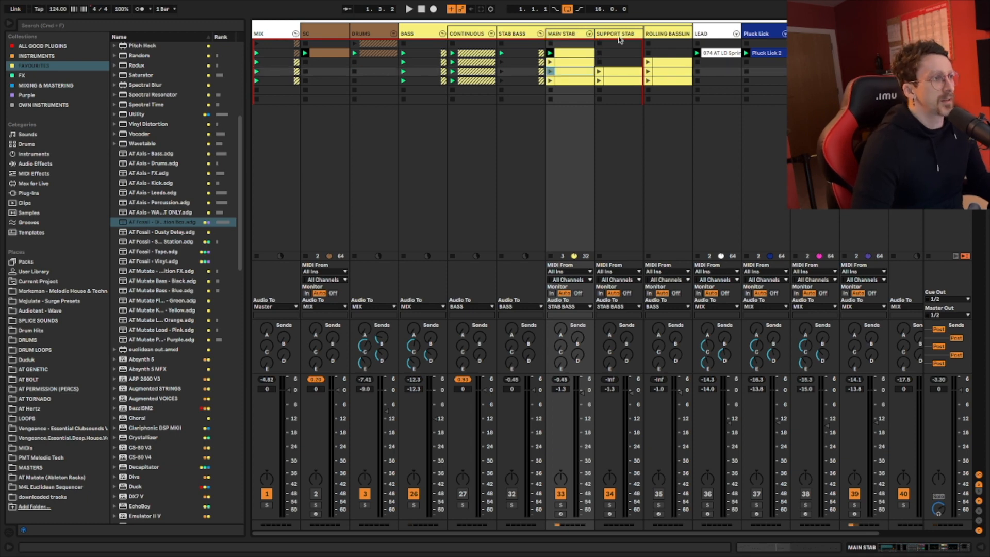
{"action": "double_click", "coordinate": [576, 62]}
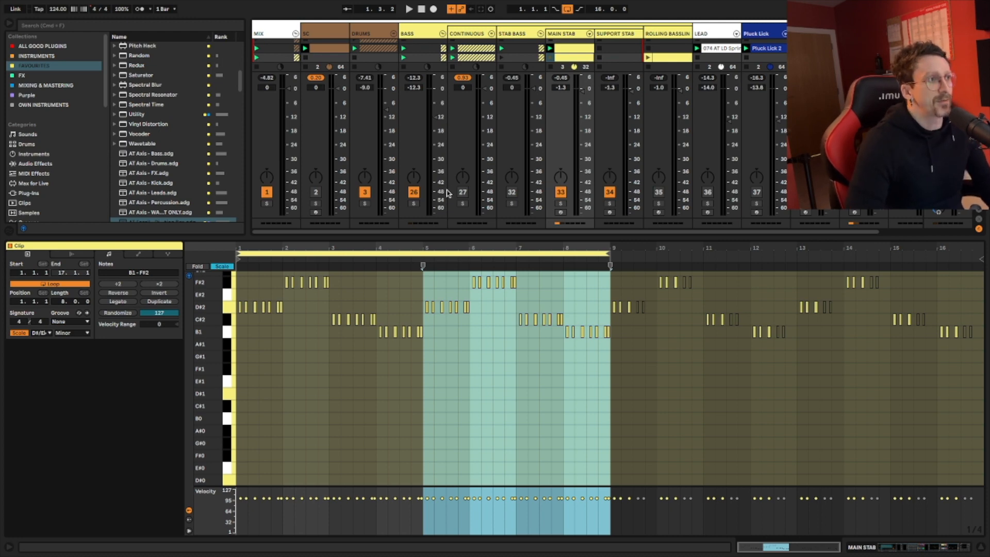
Launch the second MAIN STAB clip and activate the STAB BASS group to play the stab in the mix
{"action": "key", "text": "super+alt+l"}
{"action": "key", "text": "Return"}
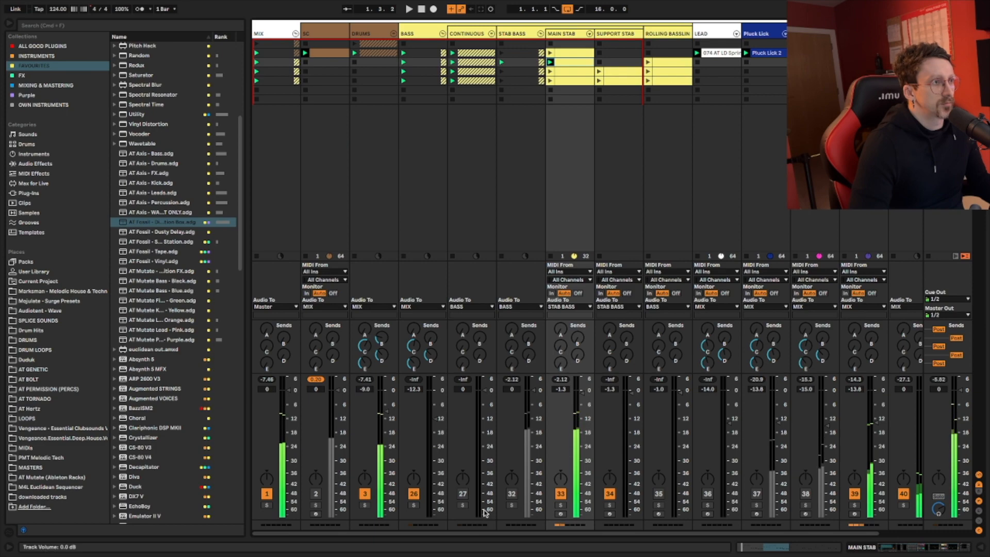
{"action": "left_click", "coordinate": [511, 494]}
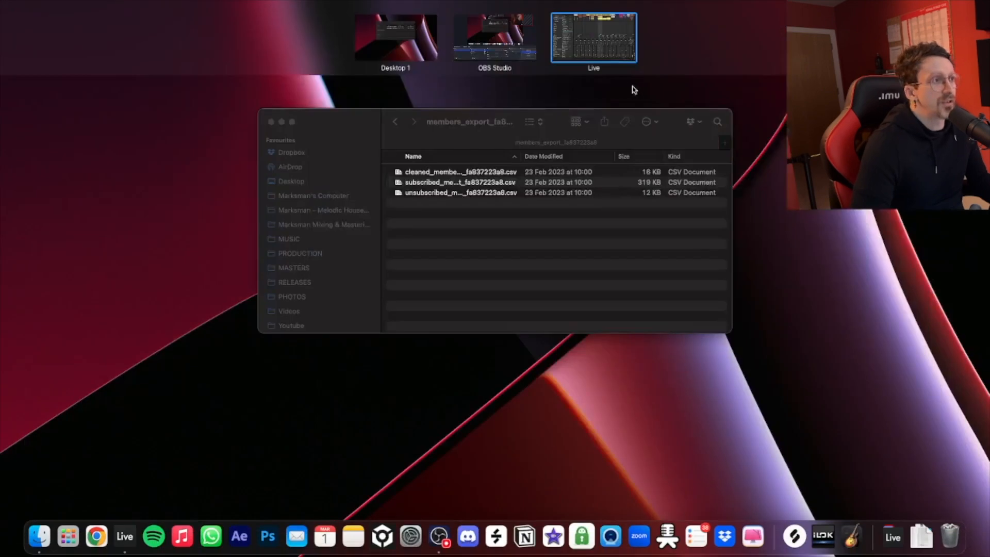
{"action": "left_click", "coordinate": [623, 30]}
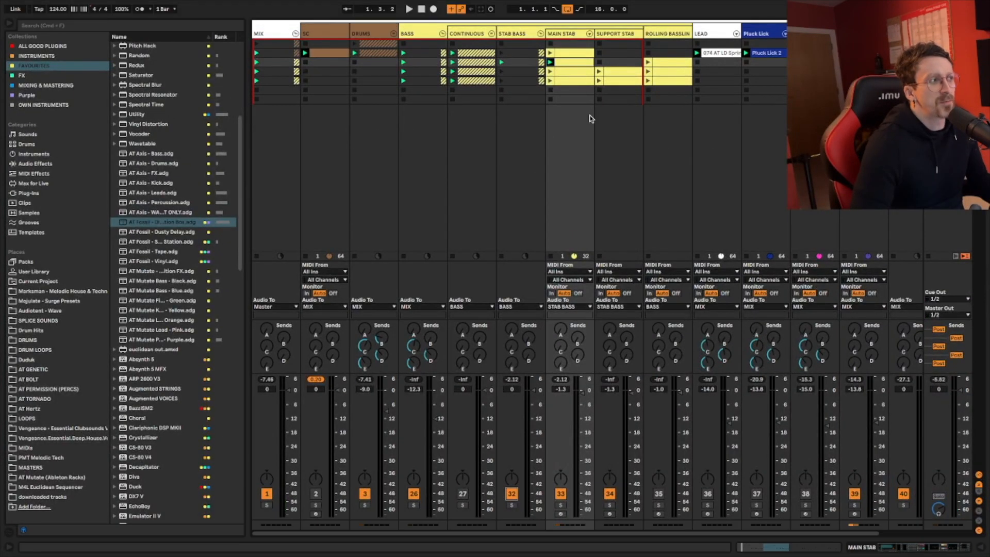
{"action": "double_click", "coordinate": [553, 62]}
{"action": "key", "text": "space"}
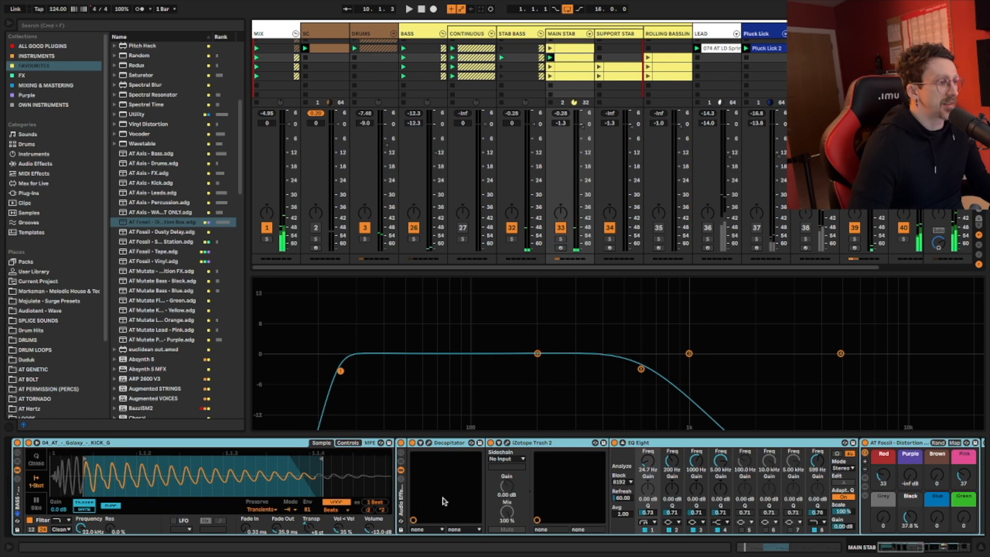
Examine MAIN STAB's device chain and the notes in its second clip, and close the detail view
{"action": "scroll", "coordinate": [441, 500], "scroll_direction": "right", "scroll_amount": 5}
{"action": "scroll", "coordinate": [442, 499], "scroll_direction": "left", "scroll_amount": 5}
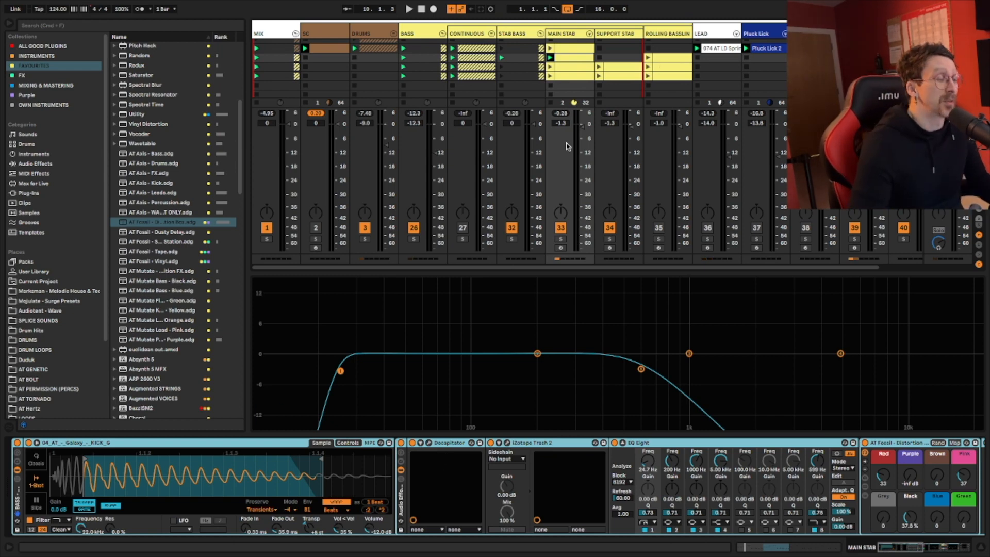
{"action": "double_click", "coordinate": [580, 65]}
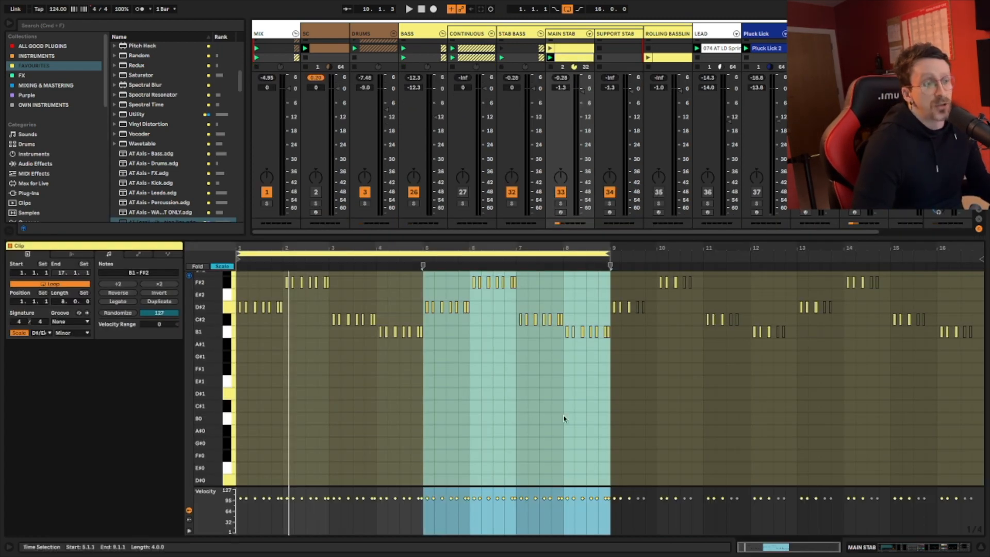
{"action": "key", "text": "super+alt+l"}
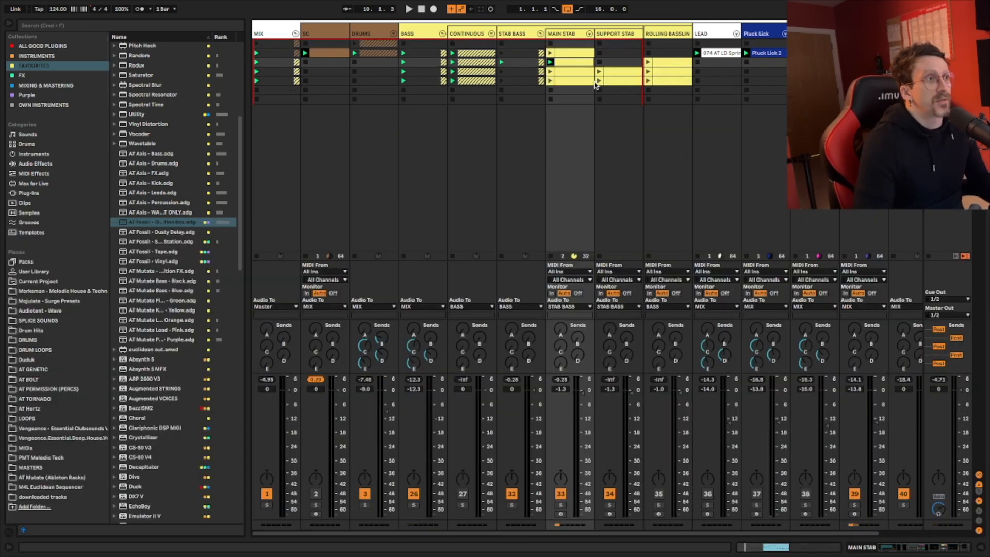
Duplicate a SUPPORT STAB clip into the empty slot below the existing ones, and launch the row with the third MAIN STAB clip
{"action": "left_click", "coordinate": [596, 85]}
{"action": "key", "text": "super+d"}
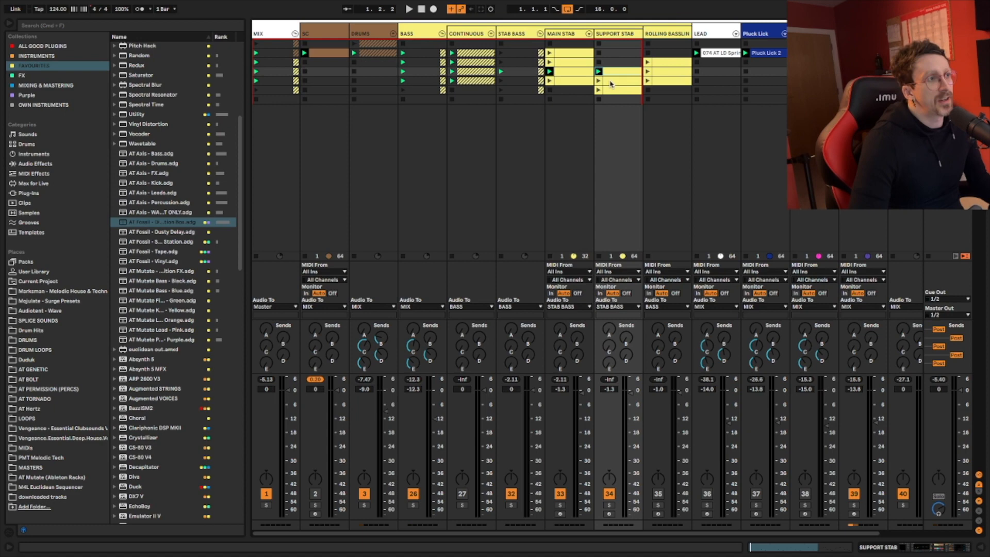
View the MAIN STAB and SUPPORT STAB device chains, and examine ENV 1 and ENV 2 in SUPPORT STAB's Serum
{"action": "double_click", "coordinate": [562, 34]}
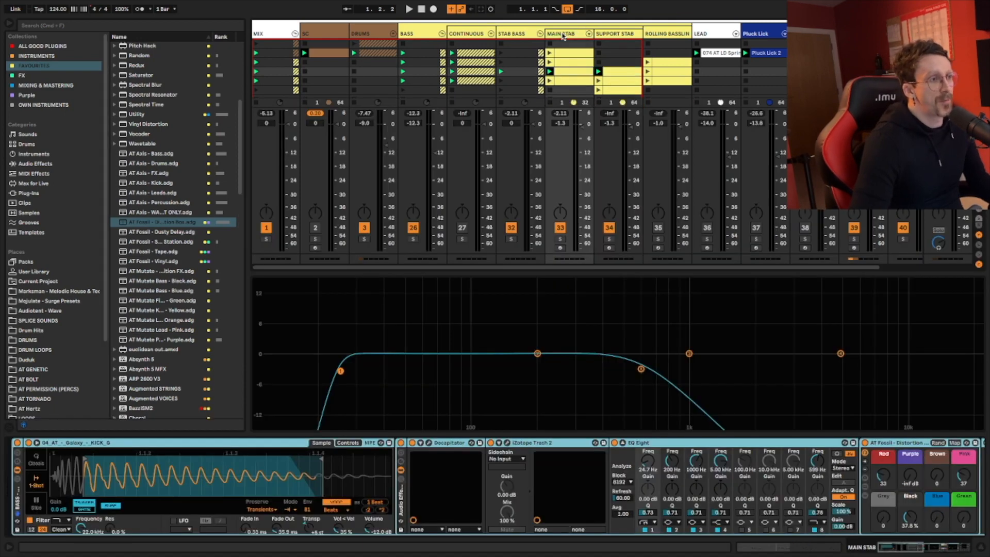
{"action": "left_click", "coordinate": [618, 41]}
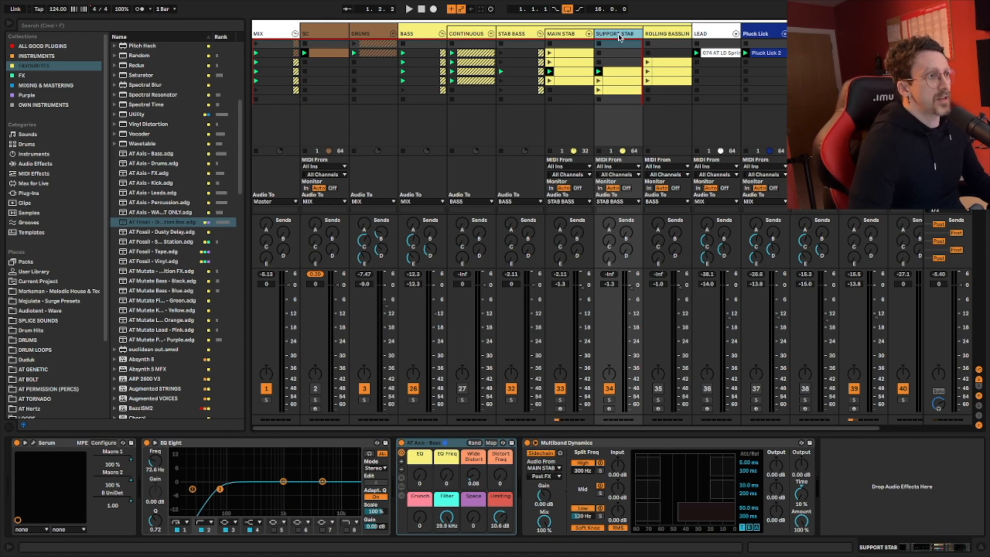
{"action": "left_click", "coordinate": [33, 442]}
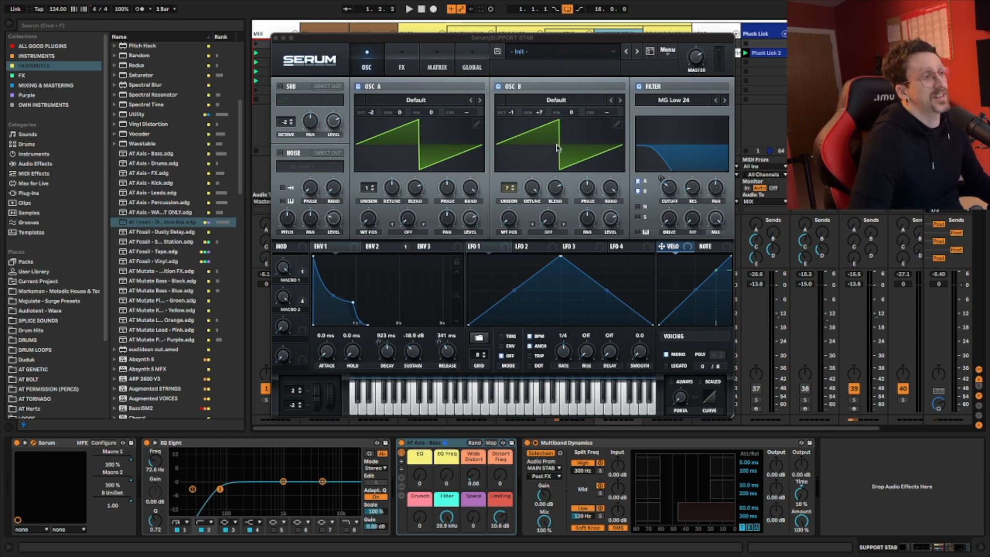
{"action": "left_click", "coordinate": [339, 252]}
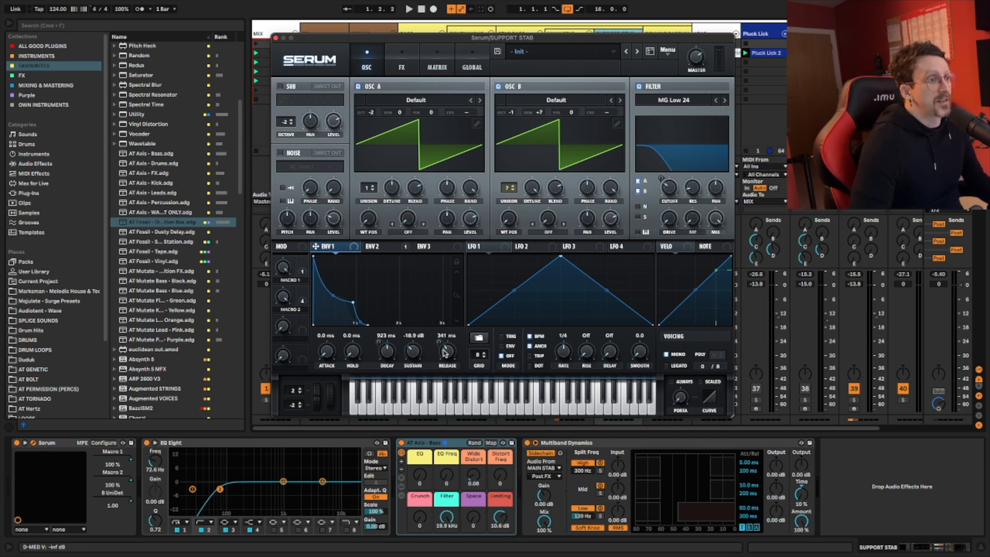
{"action": "left_click", "coordinate": [386, 247]}
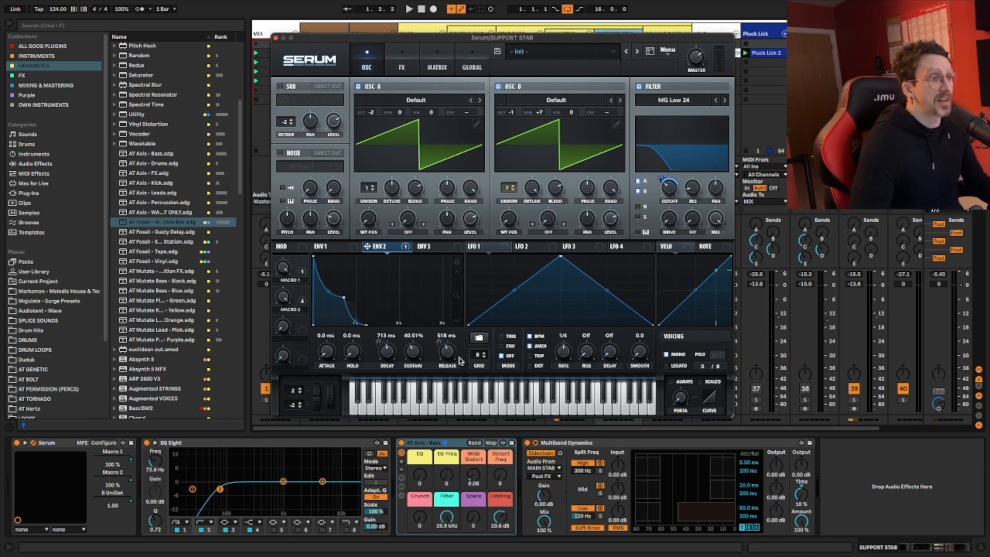
{"action": "key", "text": "super+alt+p"}
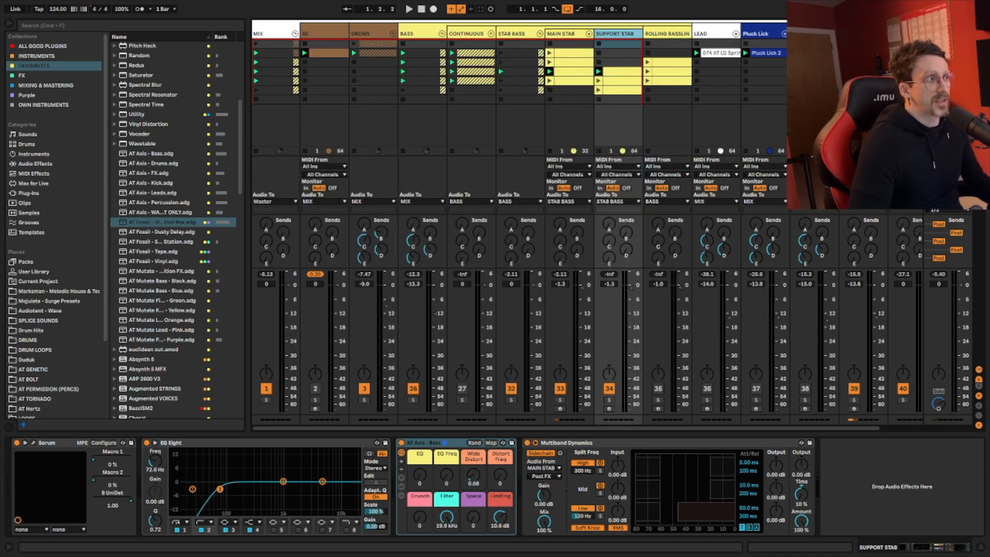
Compare the MIDI notes of the third MAIN STAB clip and the first SUPPORT STAB clip, and play both in the mix
{"action": "double_click", "coordinate": [576, 75]}
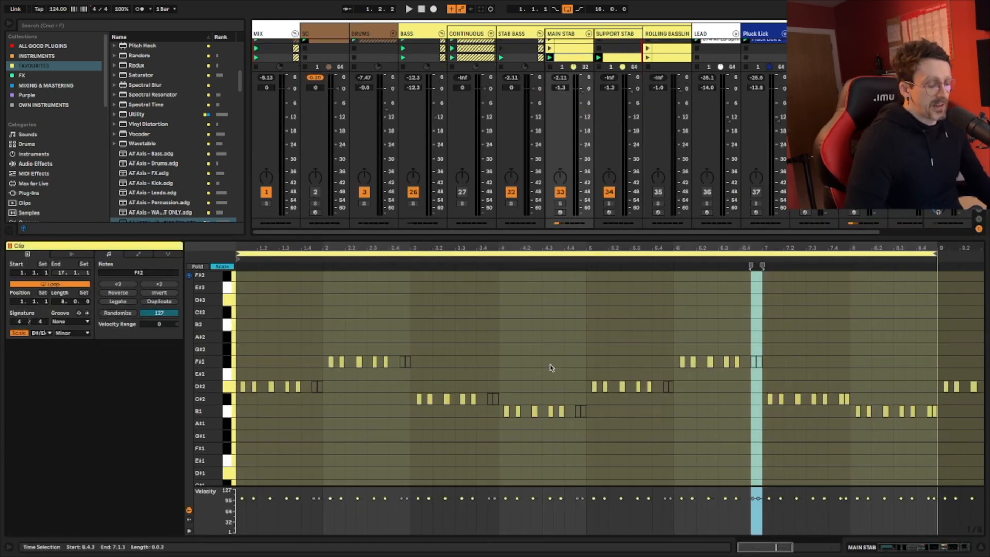
{"action": "key", "text": "super+alt+l"}
{"action": "double_click", "coordinate": [618, 67]}
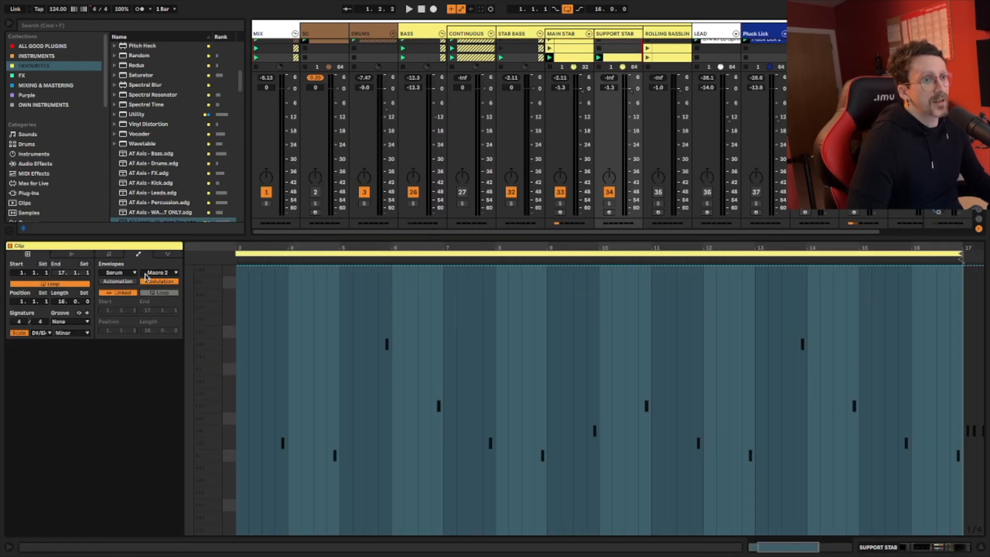
{"action": "left_click", "coordinate": [113, 254]}
{"action": "scroll", "coordinate": [296, 284], "scroll_direction": "left", "scroll_amount": 3}
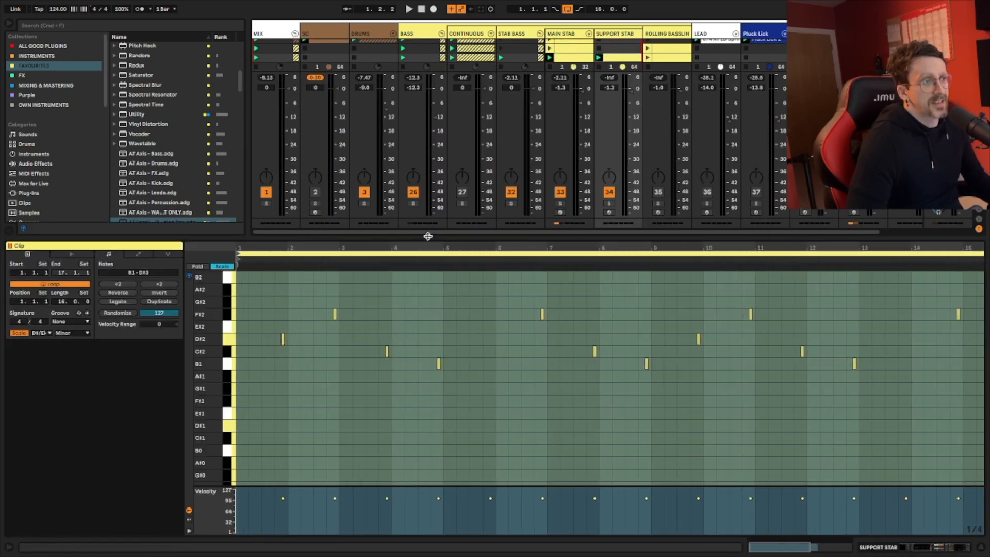
{"action": "key", "text": "super+alt+l"}
{"action": "key", "text": "space"}
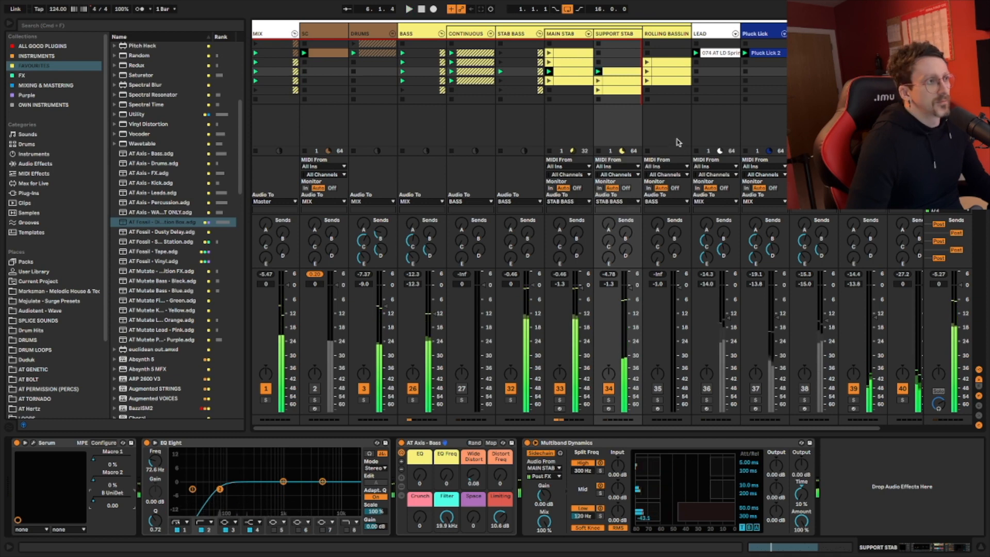
Reopen the first SUPPORT STAB clip, highlight its two high D#3 notes, and play the clip in the mix
{"action": "double_click", "coordinate": [623, 72]}
{"action": "left_click", "coordinate": [636, 334]}
{"action": "scroll", "coordinate": [625, 325], "scroll_direction": "up", "scroll_amount": 5}
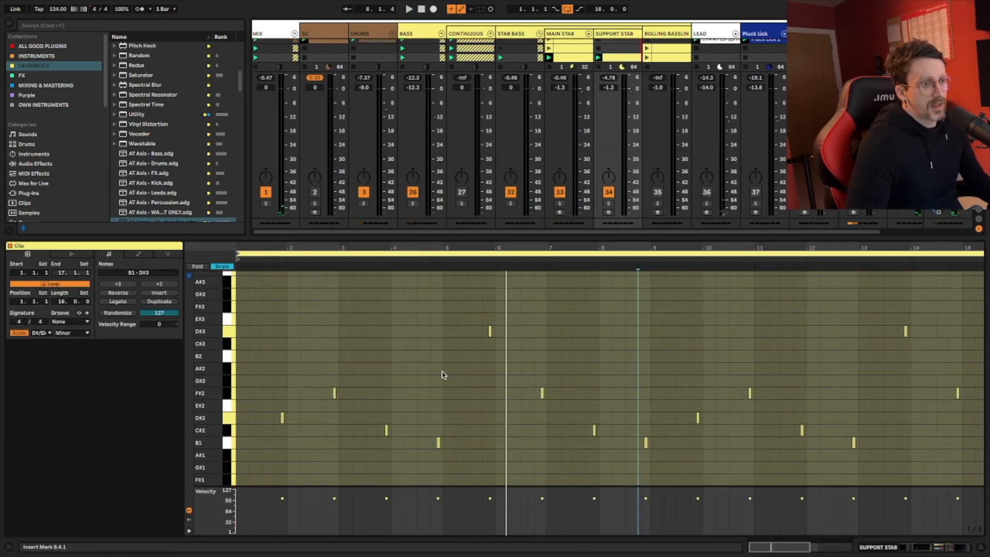
{"action": "left_click_drag", "start_coordinate": [432, 312], "coordinate": [508, 341]}
{"action": "left_click_drag", "start_coordinate": [935, 299], "coordinate": [862, 340]}
{"action": "key", "text": "space"}
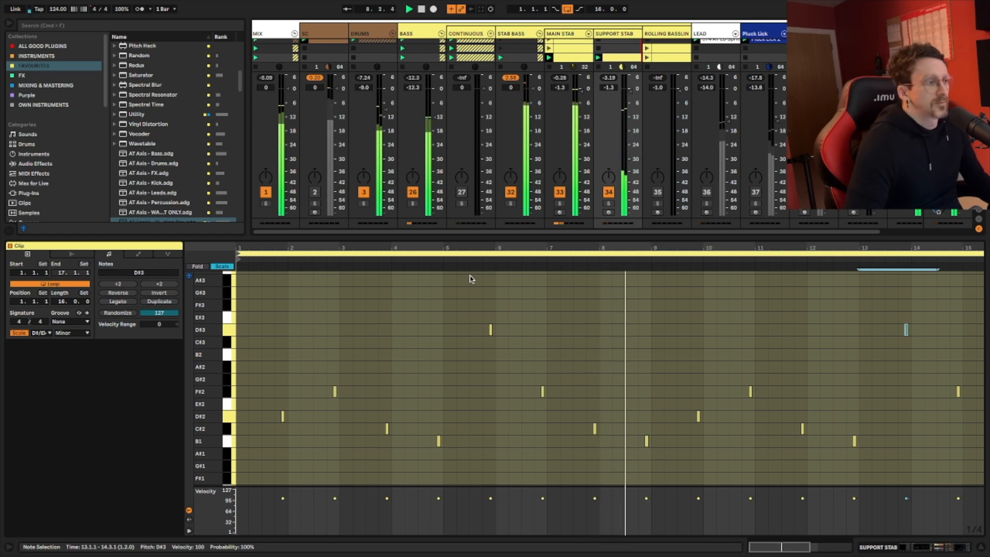
{"action": "key", "text": "space"}
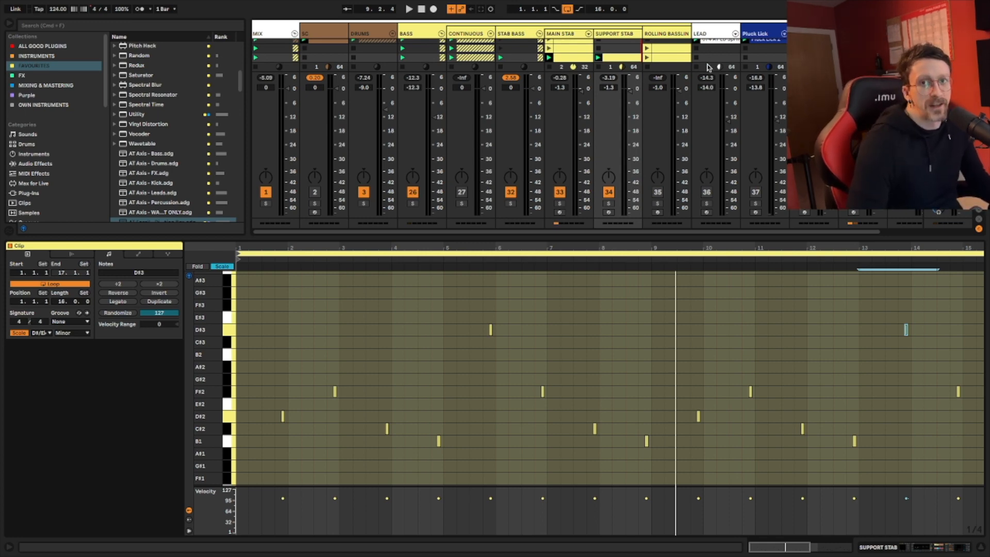
Close the clip view and launch the fourth MAIN STAB clip together with the second SUPPORT STAB clip
{"action": "key", "text": "super+alt+l"}
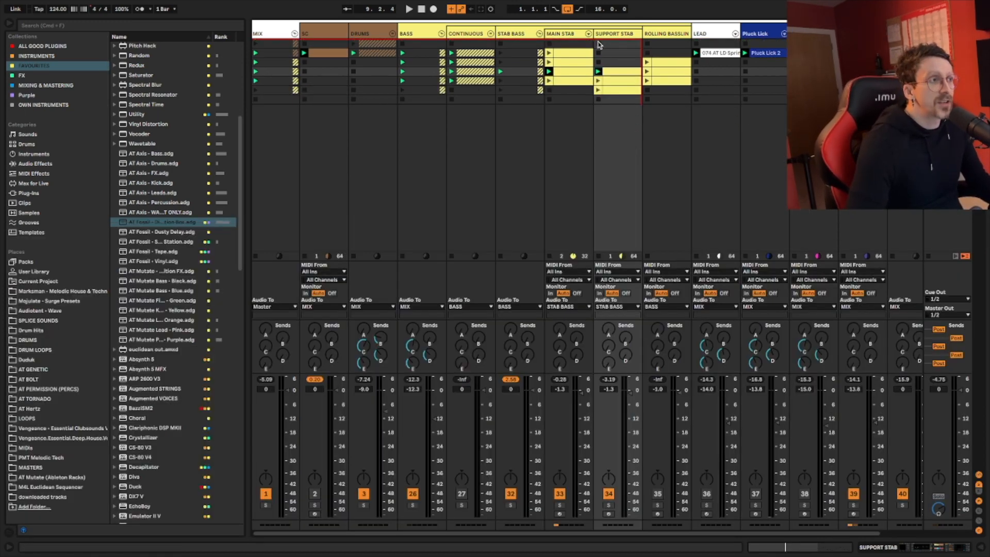
{"action": "left_click", "coordinate": [621, 81]}
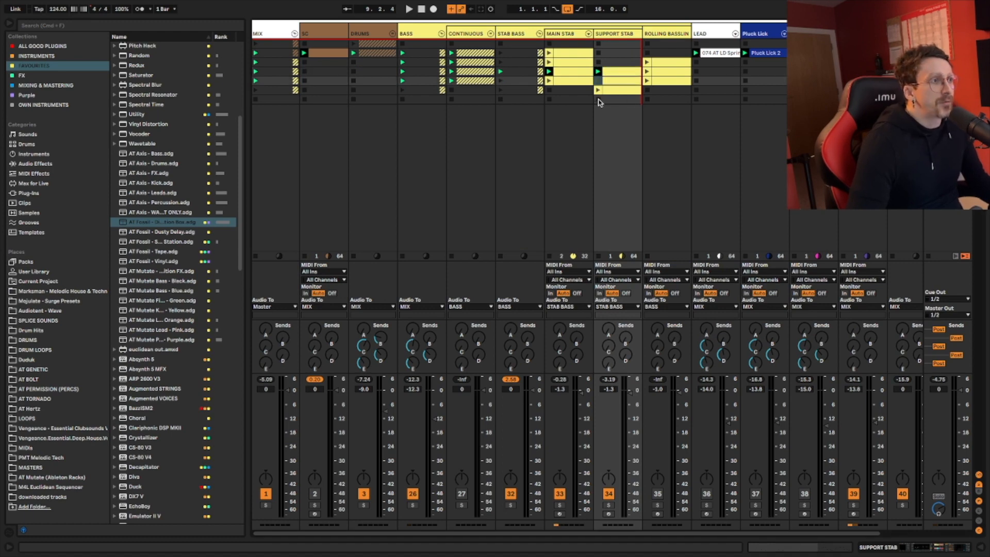
{"action": "key", "text": "Left"}
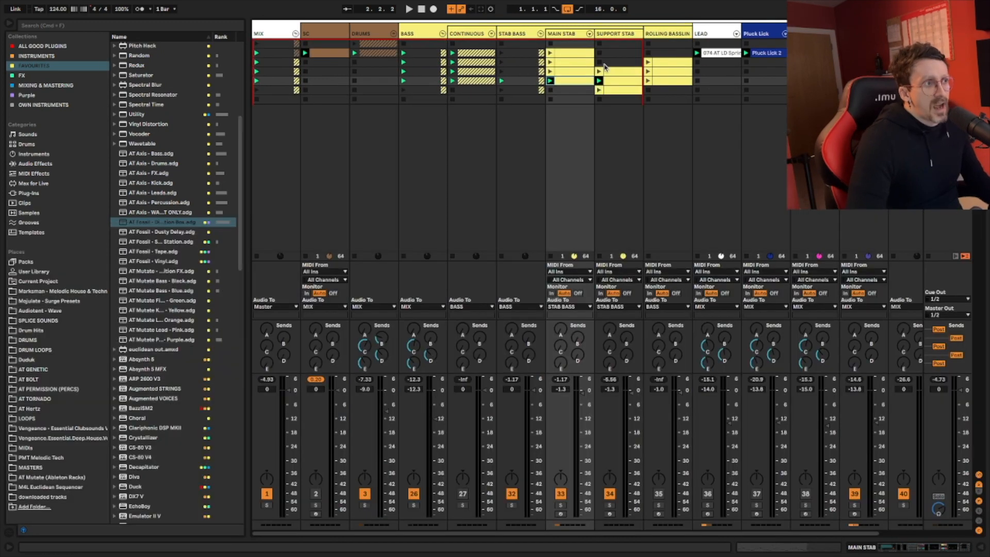
Inspect the notes and envelopes of the second SUPPORT STAB clip, and compare them with the notes of the fourth MAIN STAB clip
{"action": "double_click", "coordinate": [618, 84]}
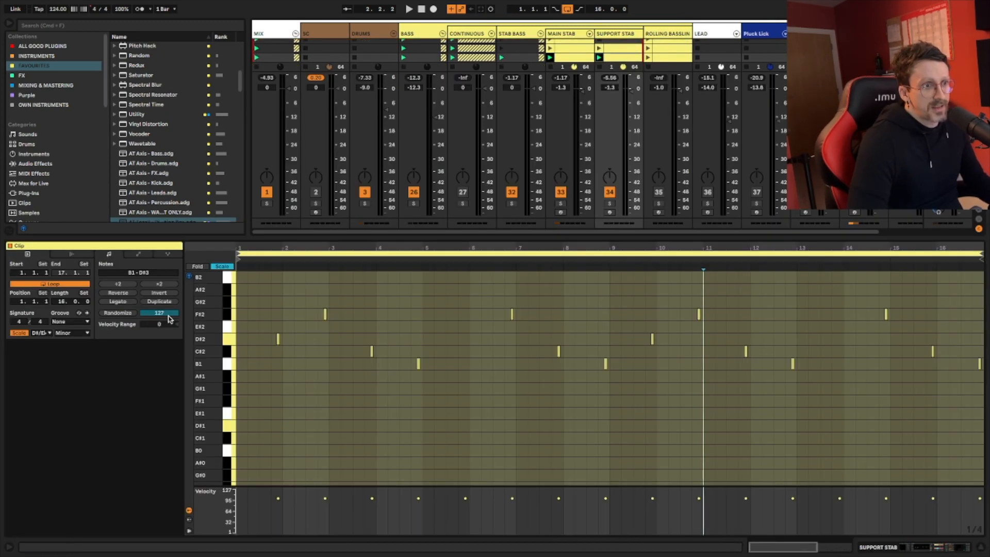
{"action": "left_click", "coordinate": [138, 253]}
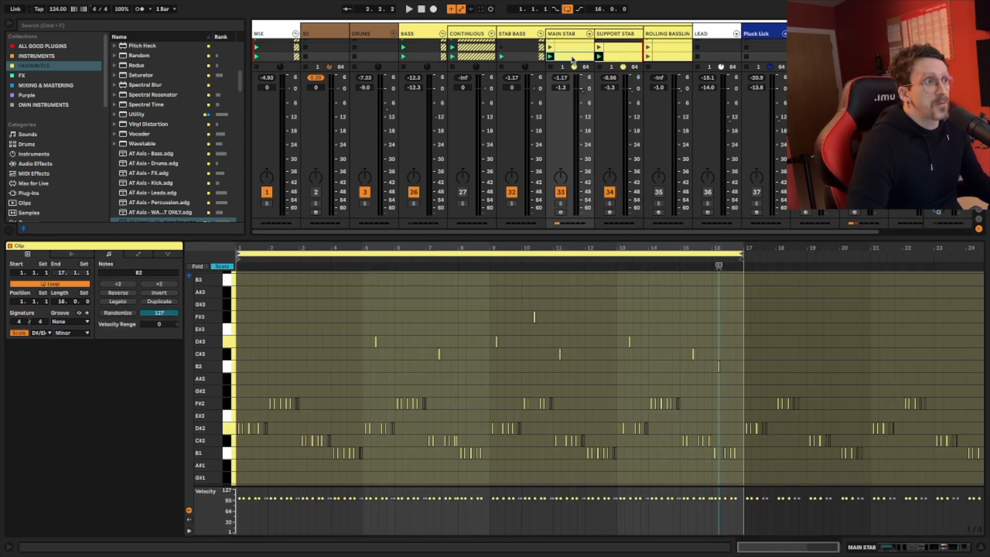
{"action": "left_click", "coordinate": [572, 57]}
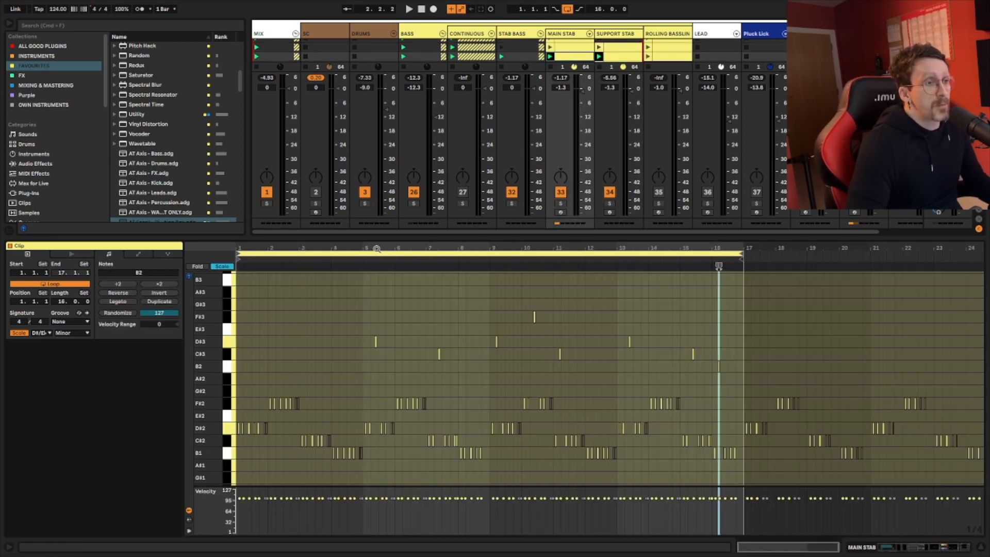
{"action": "left_click_drag", "start_coordinate": [313, 248], "coordinate": [351, 248]}
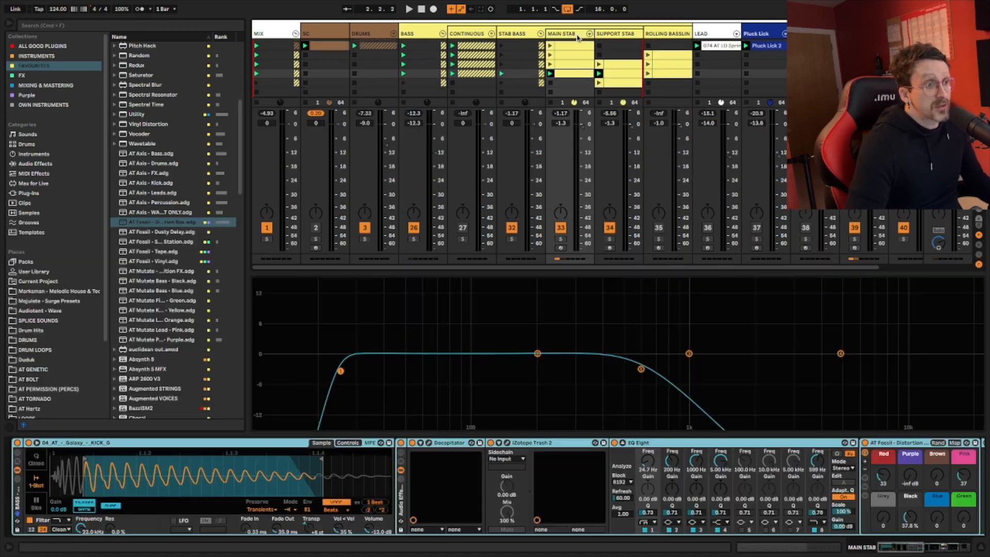
Look through the MAIN STAB device chain, and examine the notes and velocities of the fourth MAIN STAB clip
{"action": "scroll", "coordinate": [246, 477], "scroll_direction": "right", "scroll_amount": 5}
{"action": "scroll", "coordinate": [247, 473], "scroll_direction": "left", "scroll_amount": 5}
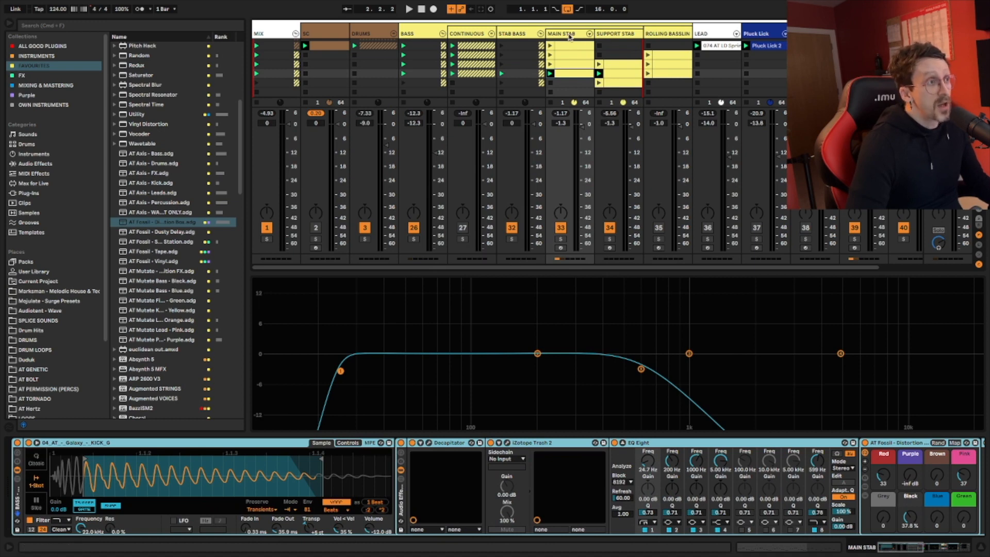
{"action": "double_click", "coordinate": [573, 74]}
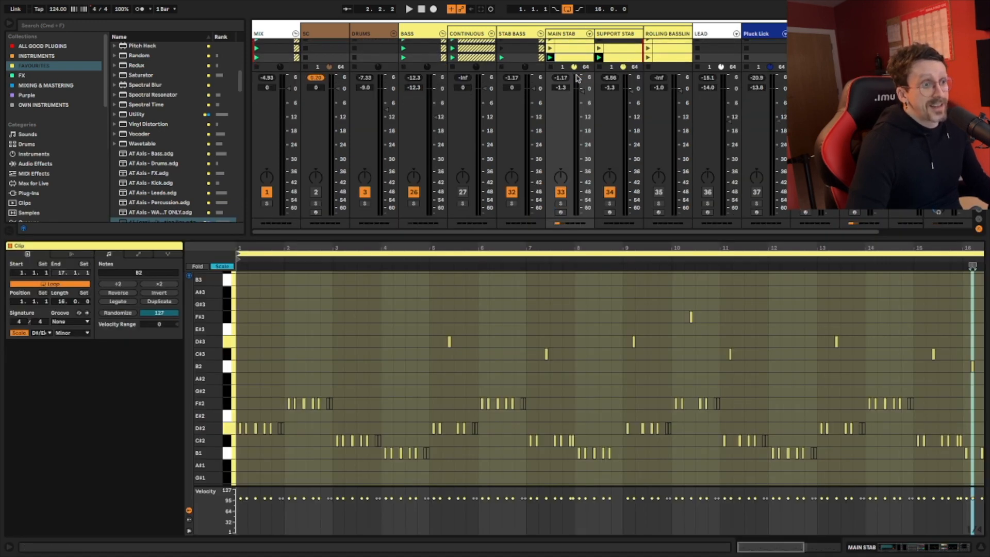
{"action": "scroll", "coordinate": [309, 392], "scroll_direction": "down", "scroll_amount": 2}
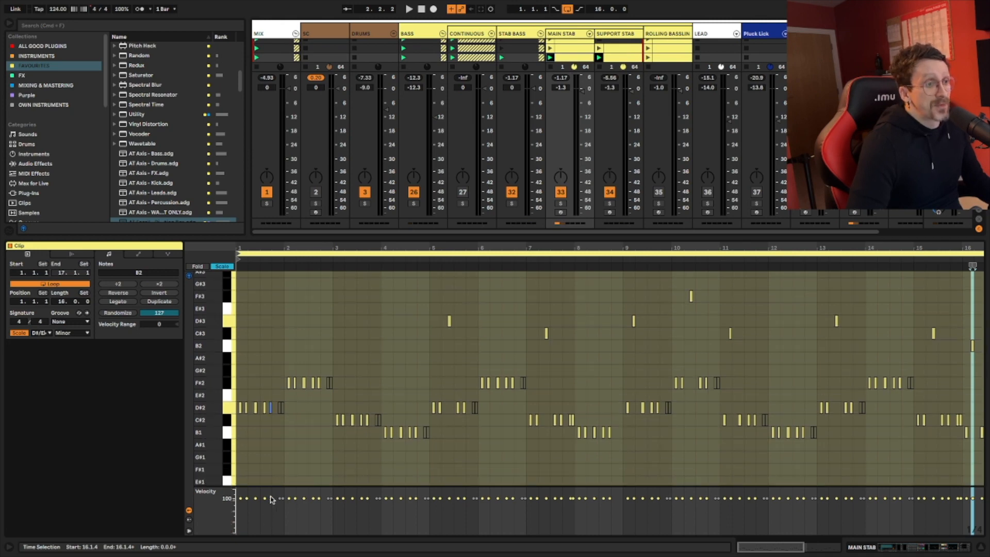
{"action": "scroll", "coordinate": [470, 345], "scroll_direction": "up", "scroll_amount": 3}
{"action": "scroll", "coordinate": [454, 351], "scroll_direction": "down", "scroll_amount": 1}
{"action": "scroll", "coordinate": [455, 351], "scroll_direction": "up", "scroll_amount": 1}
{"action": "scroll", "coordinate": [454, 351], "scroll_direction": "down", "scroll_amount": 3}
{"action": "scroll", "coordinate": [455, 351], "scroll_direction": "right", "scroll_amount": 4}
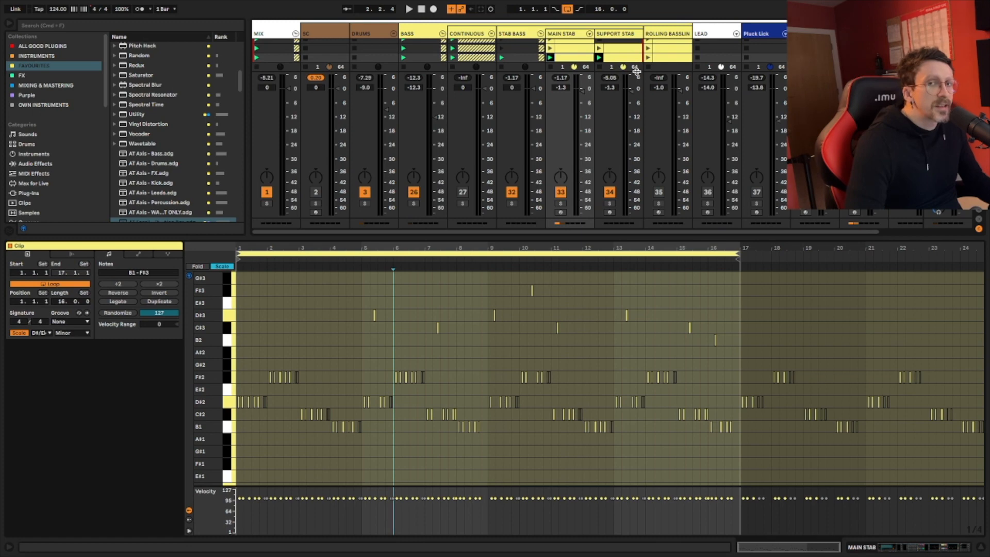
Play the second SUPPORT STAB clip in the mix while viewing its Serum modulation envelopes for Macro 2, Macro 1 and B UniDet
{"action": "left_click", "coordinate": [621, 57]}
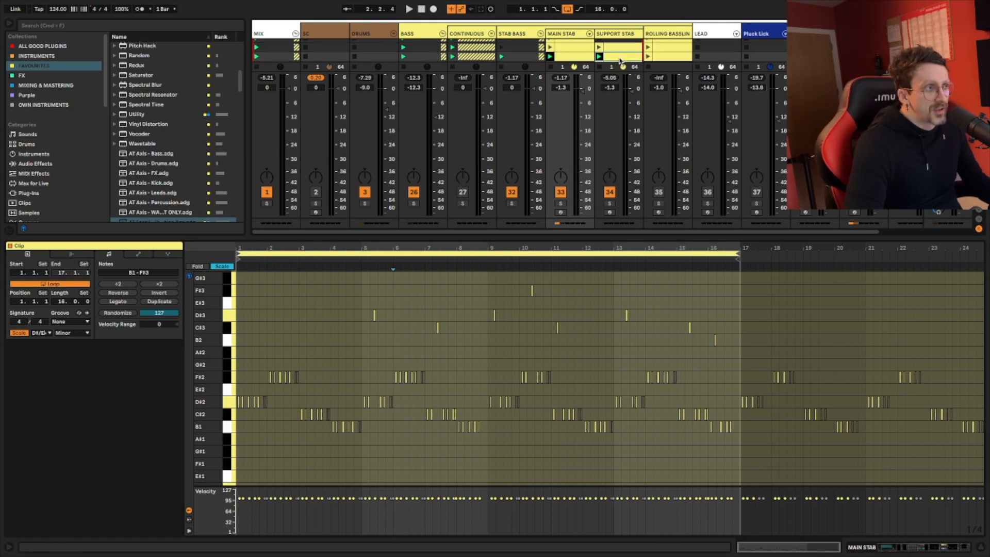
{"action": "left_click_drag", "start_coordinate": [460, 247], "coordinate": [380, 247]}
{"action": "key", "text": "space"}
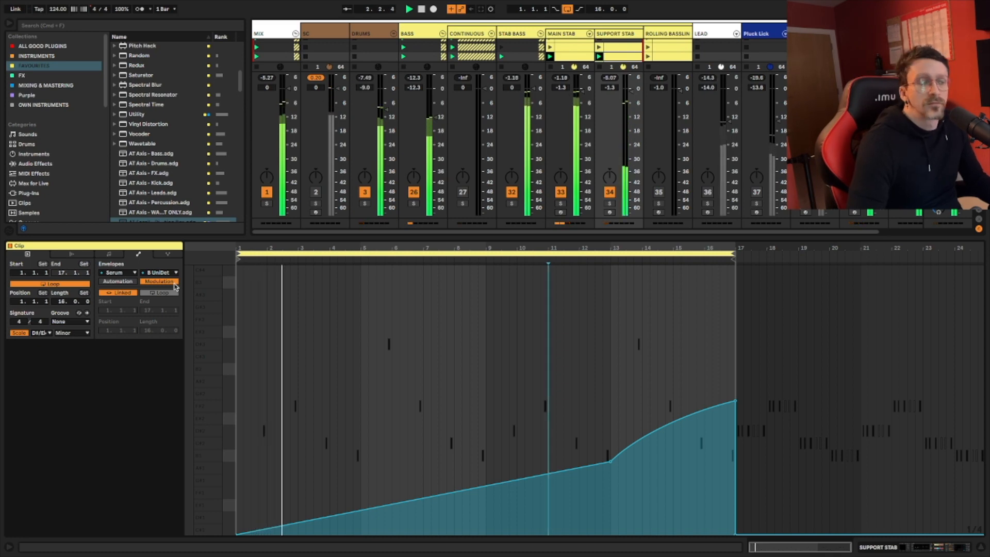
{"action": "left_click", "coordinate": [161, 272]}
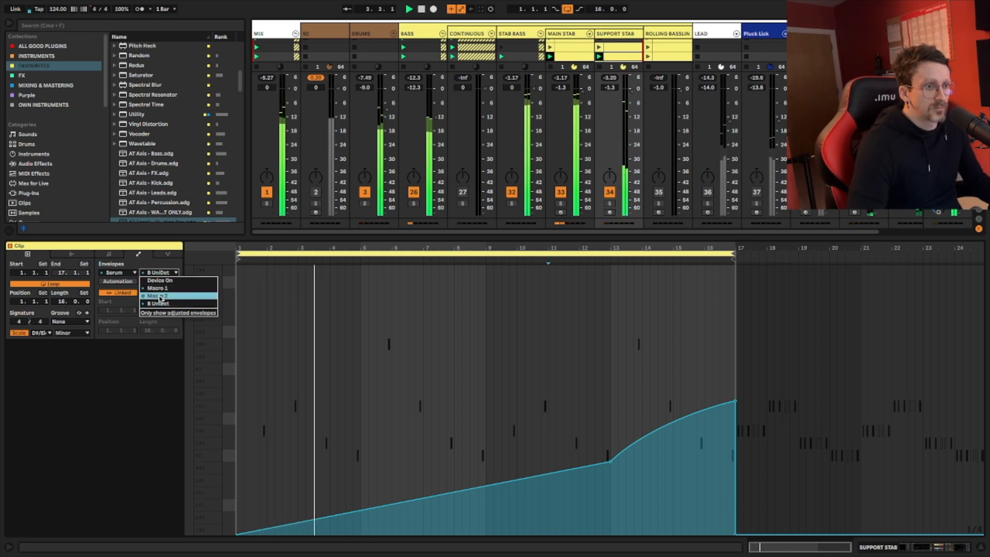
{"action": "left_click", "coordinate": [164, 294]}
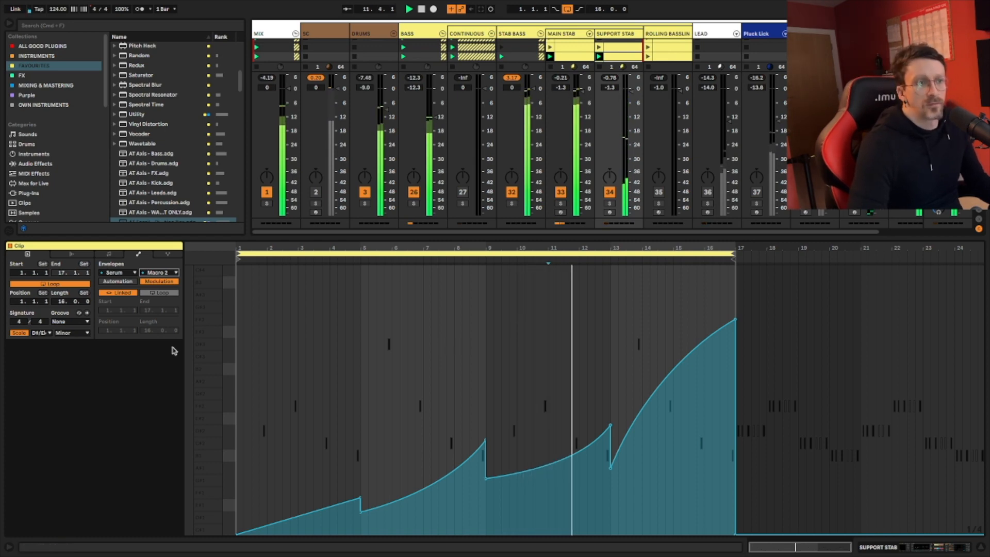
{"action": "left_click", "coordinate": [168, 272]}
{"action": "left_click", "coordinate": [157, 287]}
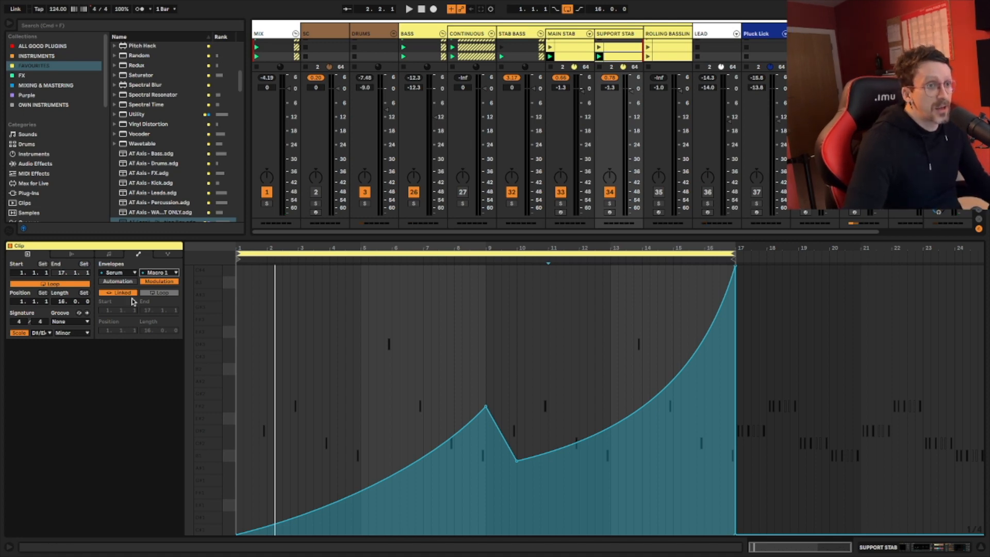
{"action": "left_click", "coordinate": [174, 272]}
{"action": "left_click", "coordinate": [201, 305]}
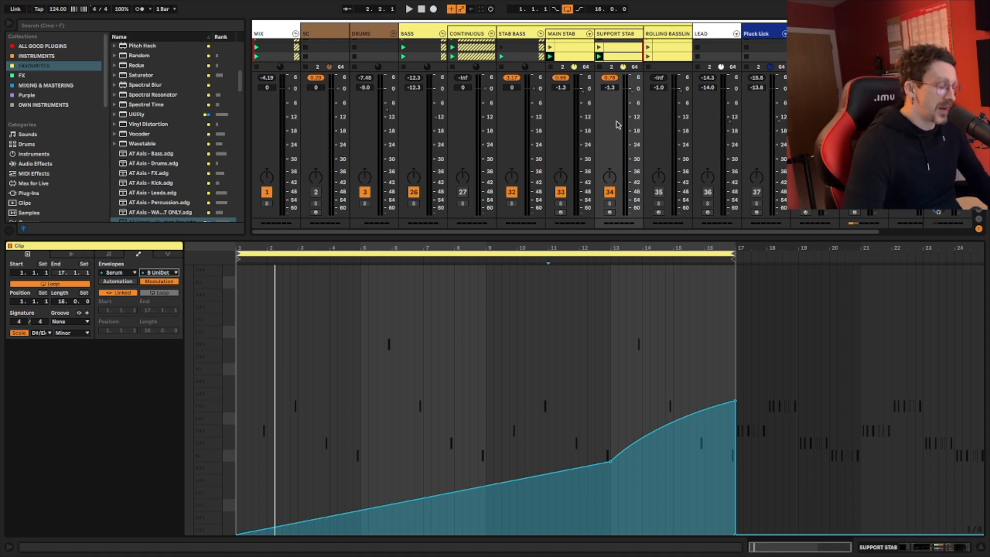
Close the clip view, stop the playing clips, and launch the second scene to layer the original continuous bass with the first MAIN STAB clip
{"action": "key", "text": "super+alt+l"}
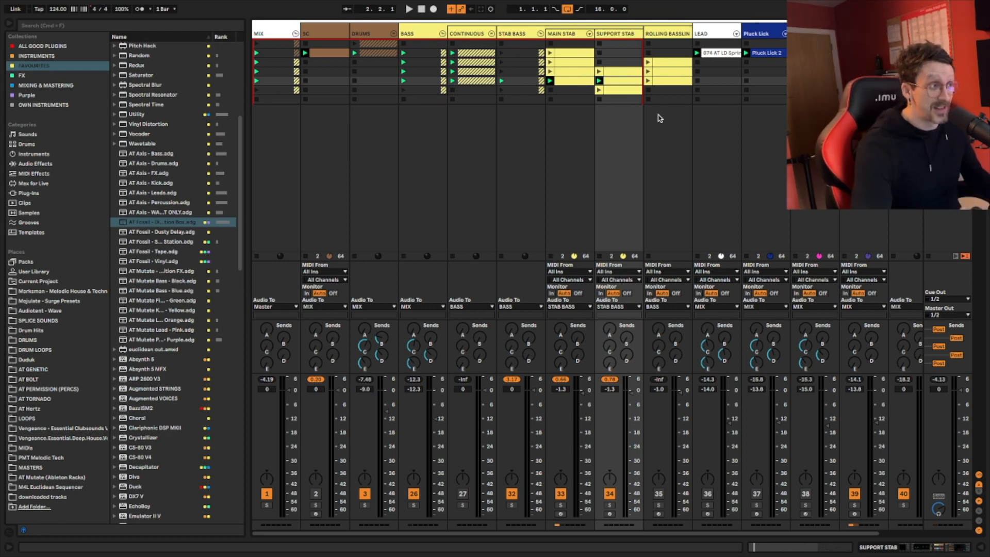
{"action": "left_click", "coordinate": [598, 99]}
{"action": "scroll", "coordinate": [514, 106], "scroll_direction": "right", "scroll_amount": 1}
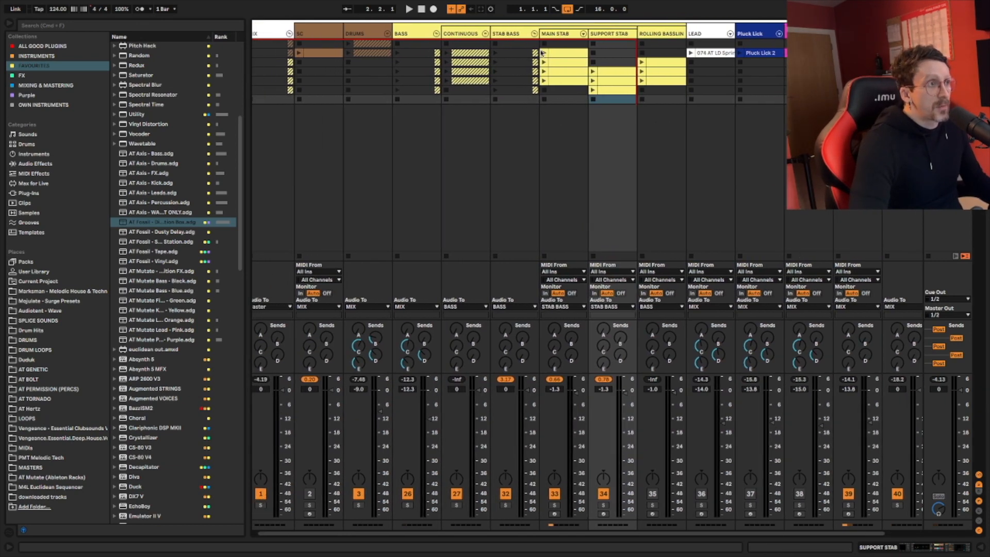
{"action": "left_click", "coordinate": [485, 34]}
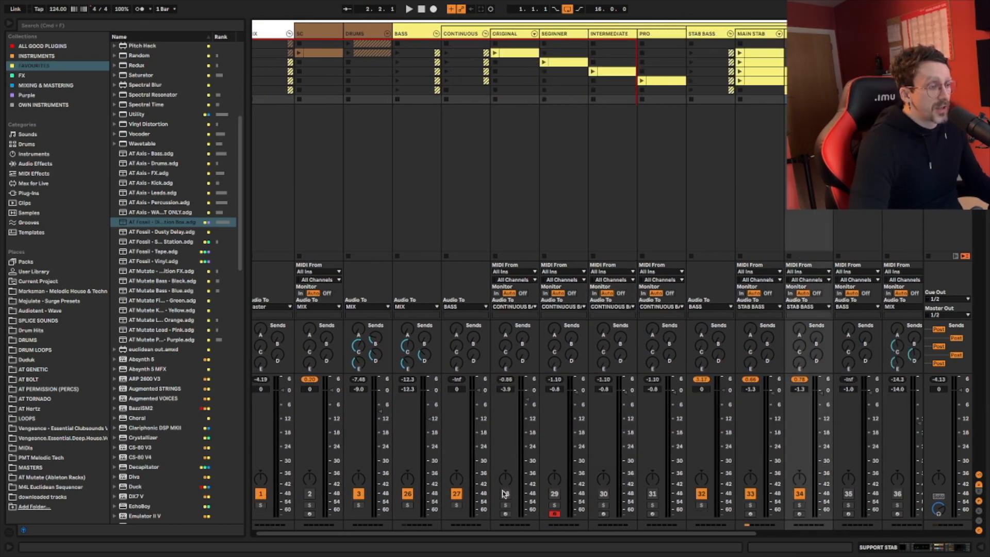
{"action": "left_click", "coordinate": [485, 34]}
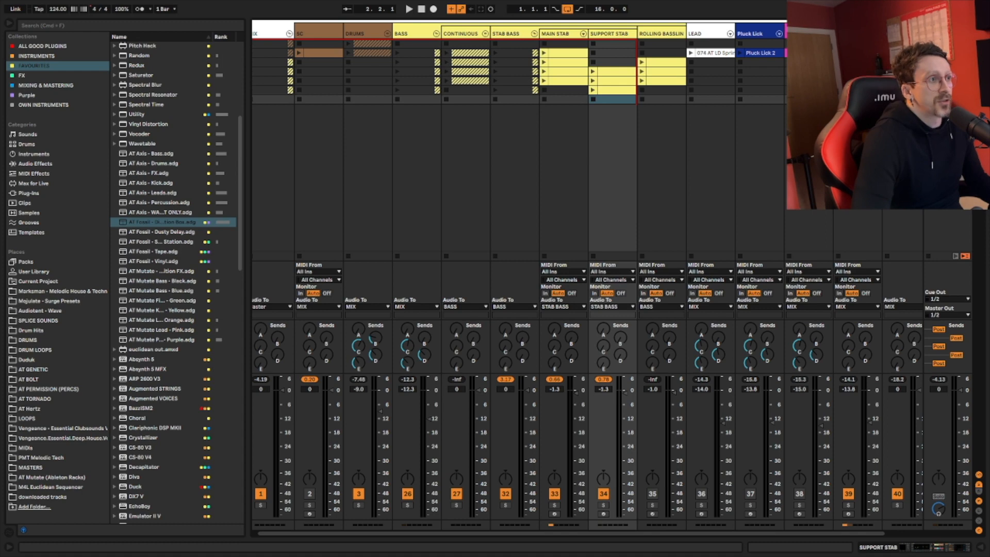
{"action": "left_click", "coordinate": [929, 53]}
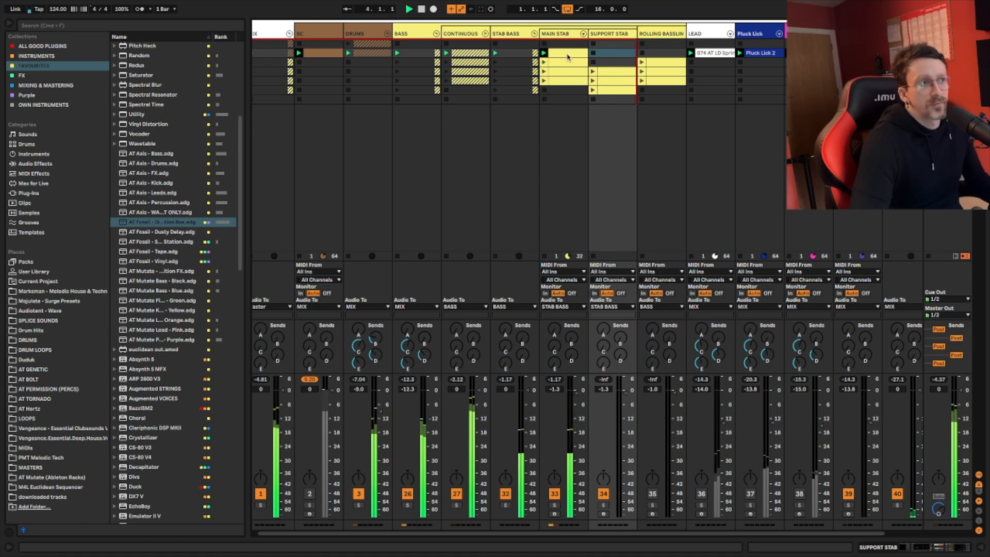
Expand the CONTINUOUS group, and examine the ORIGINAL track's clip notes and device chain while it plays with the main stab
{"action": "left_click", "coordinate": [485, 35]}
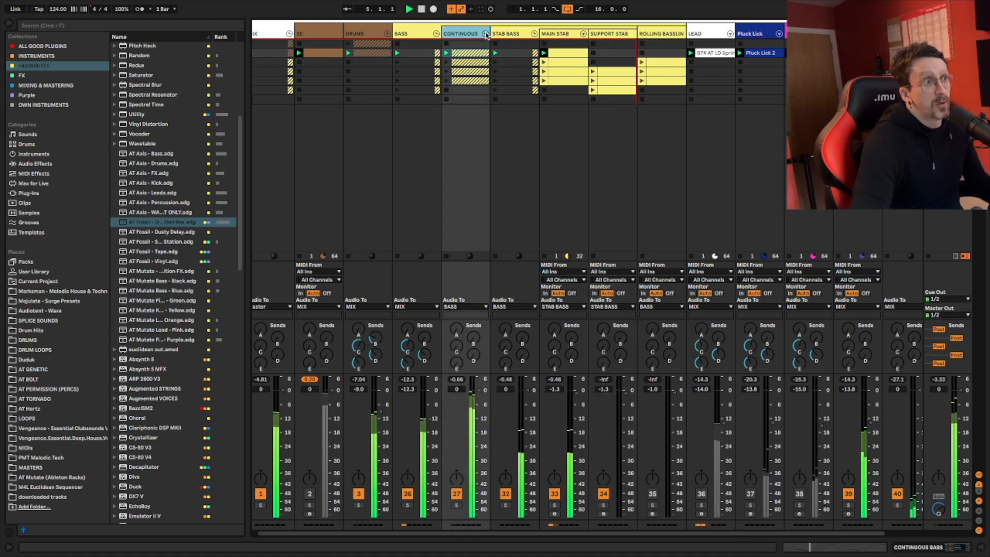
{"action": "double_click", "coordinate": [519, 54]}
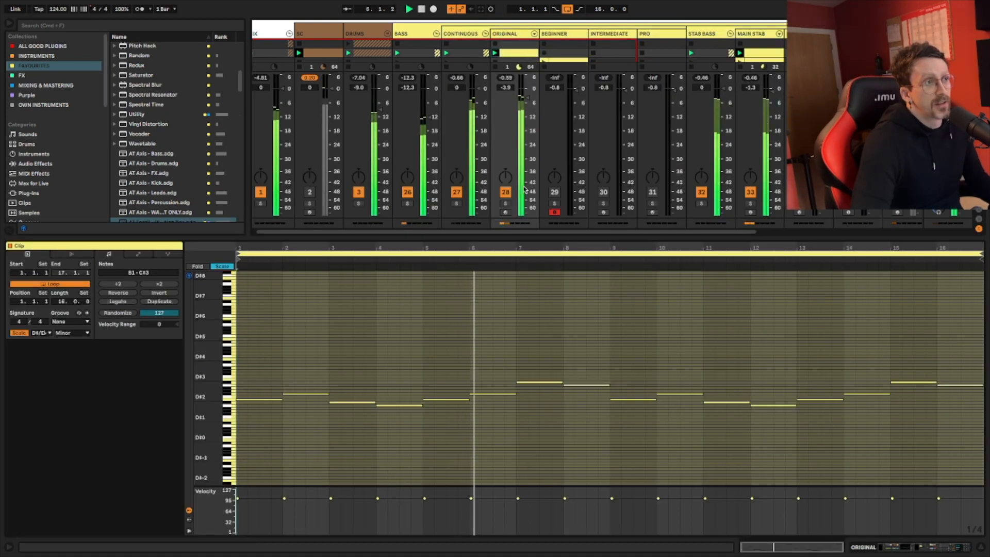
{"action": "double_click", "coordinate": [507, 34]}
{"action": "scroll", "coordinate": [346, 509], "scroll_direction": "left", "scroll_amount": 9}
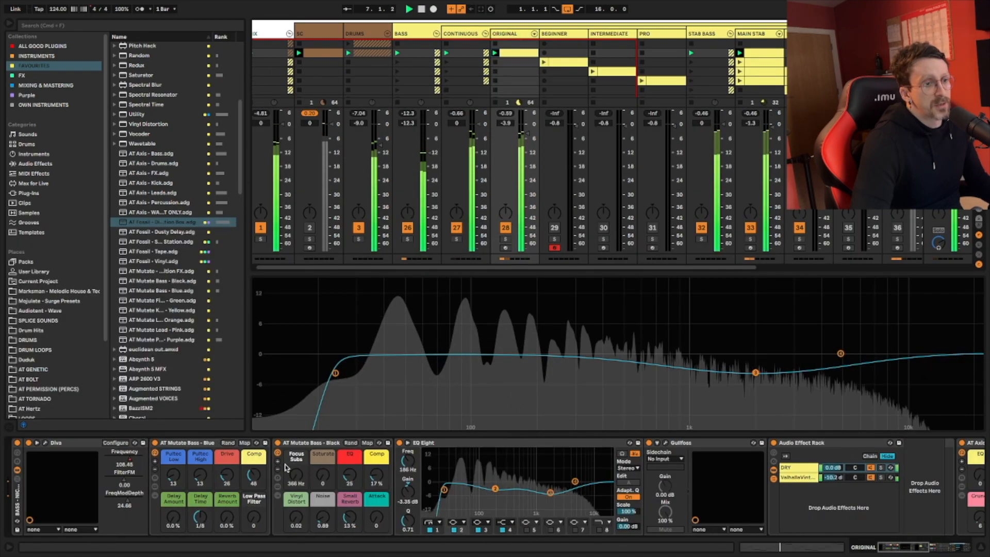
{"action": "scroll", "coordinate": [745, 81], "scroll_direction": "right", "scroll_amount": 2}
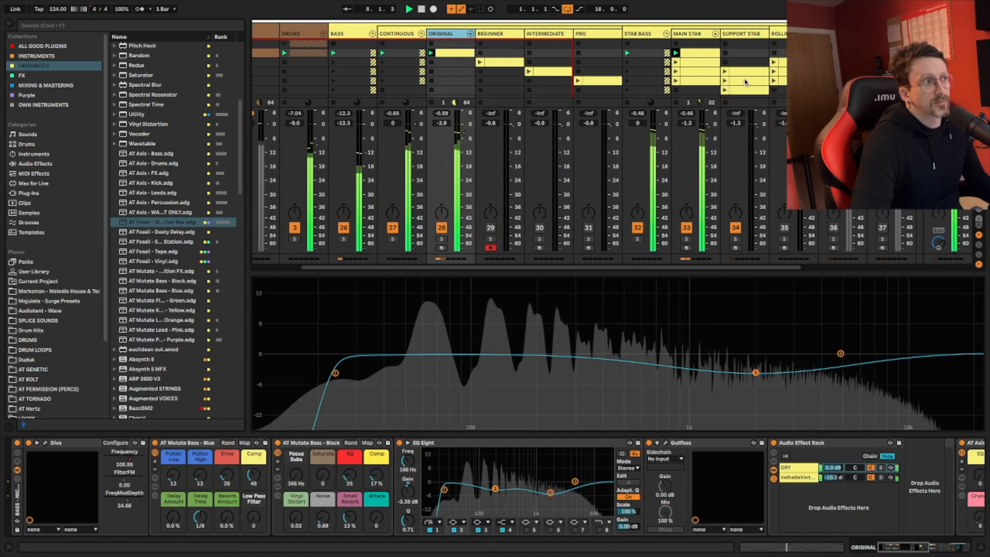
{"action": "scroll", "coordinate": [701, 37], "scroll_direction": "left", "scroll_amount": 1}
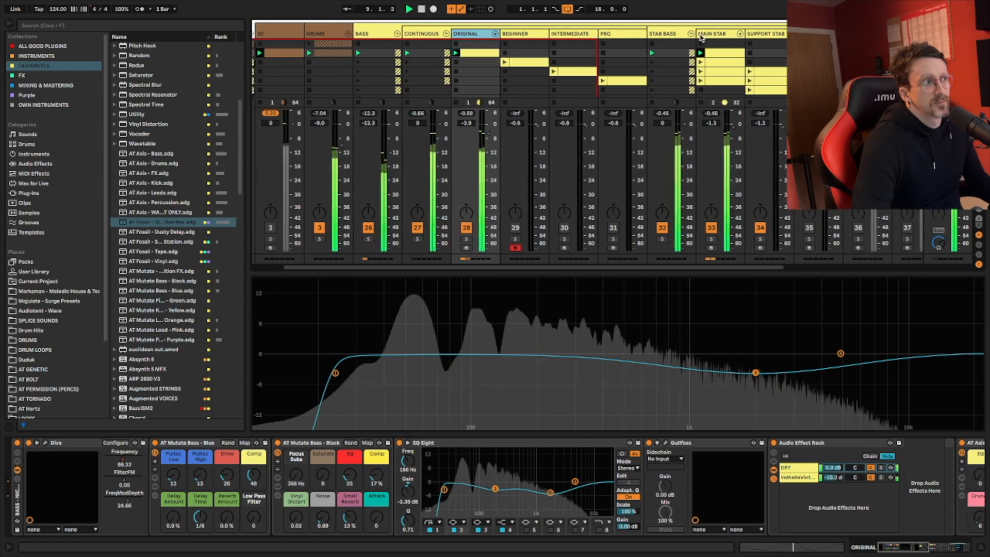
{"action": "scroll", "coordinate": [701, 37], "scroll_direction": "left", "scroll_amount": 1}
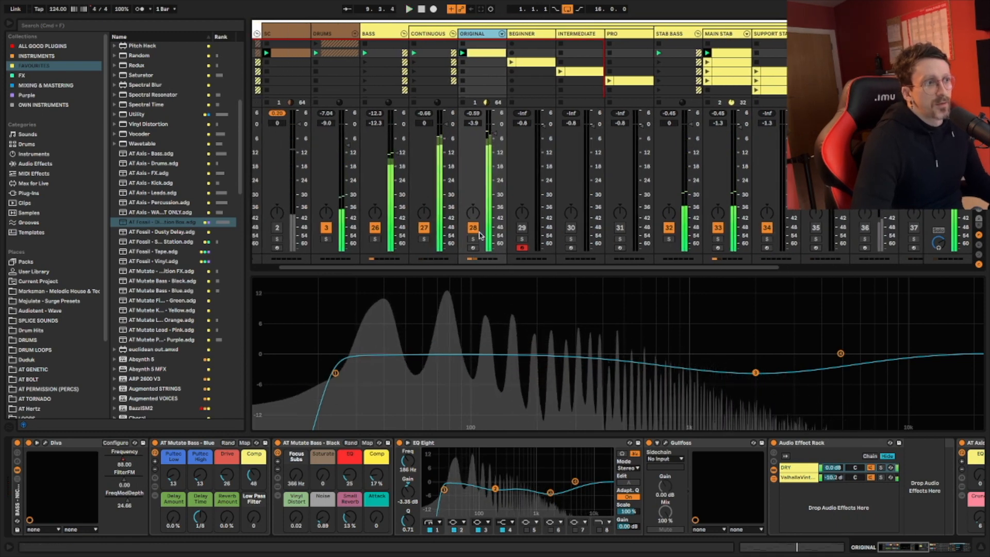
{"action": "left_click", "coordinate": [724, 34]}
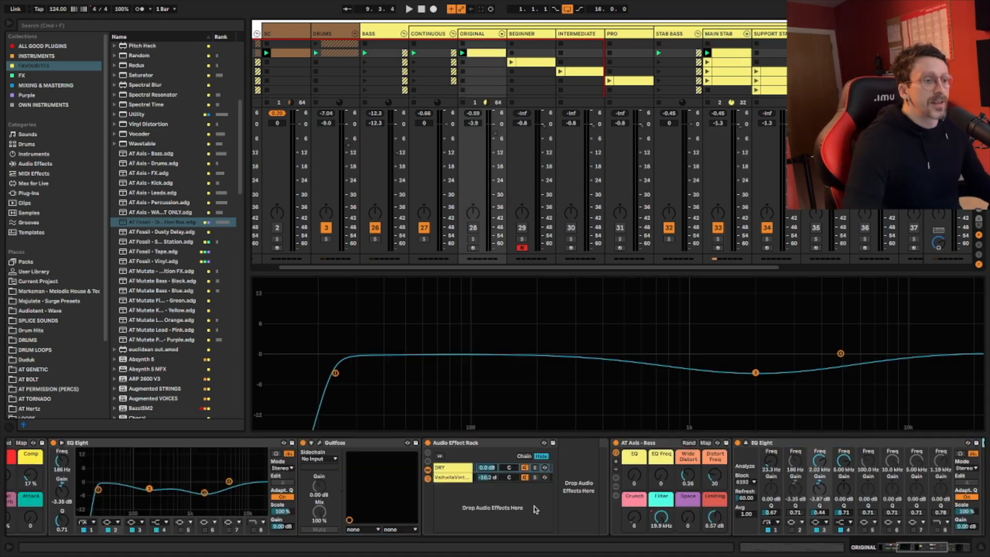
{"action": "scroll", "coordinate": [534, 508], "scroll_direction": "left", "scroll_amount": 7}
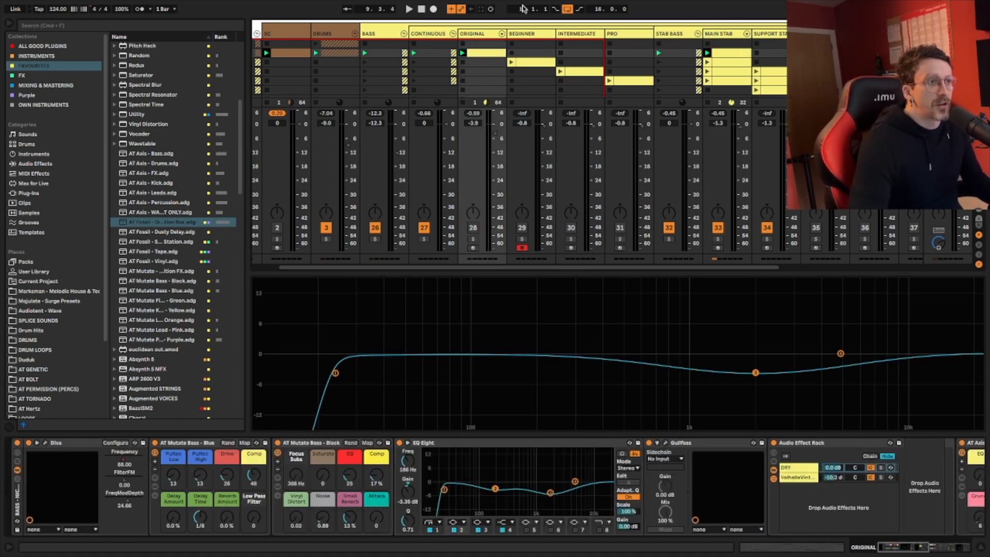
Collapse the CONTINUOUS and STAB BASS groups and deactivate both in the mix
{"action": "left_click", "coordinate": [453, 33]}
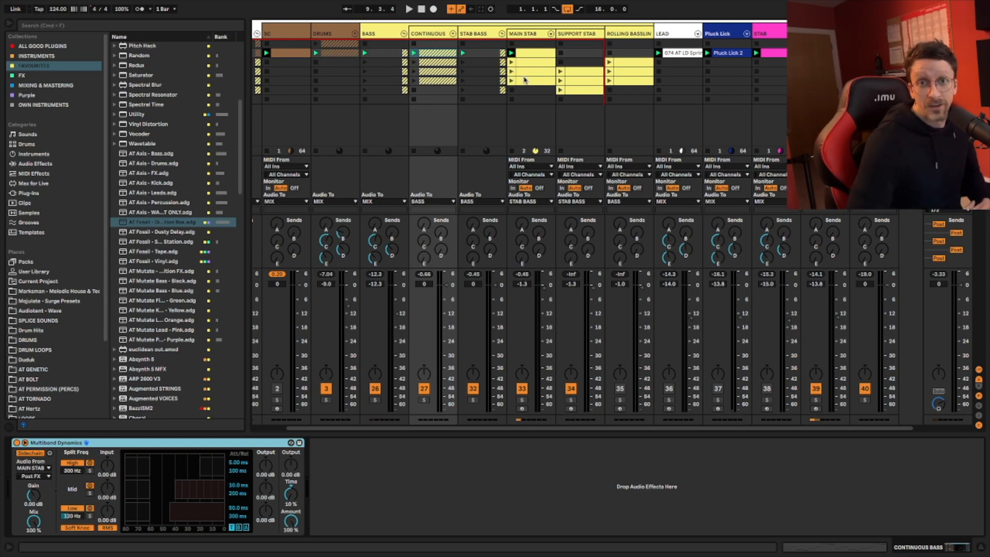
{"action": "left_click", "coordinate": [424, 388]}
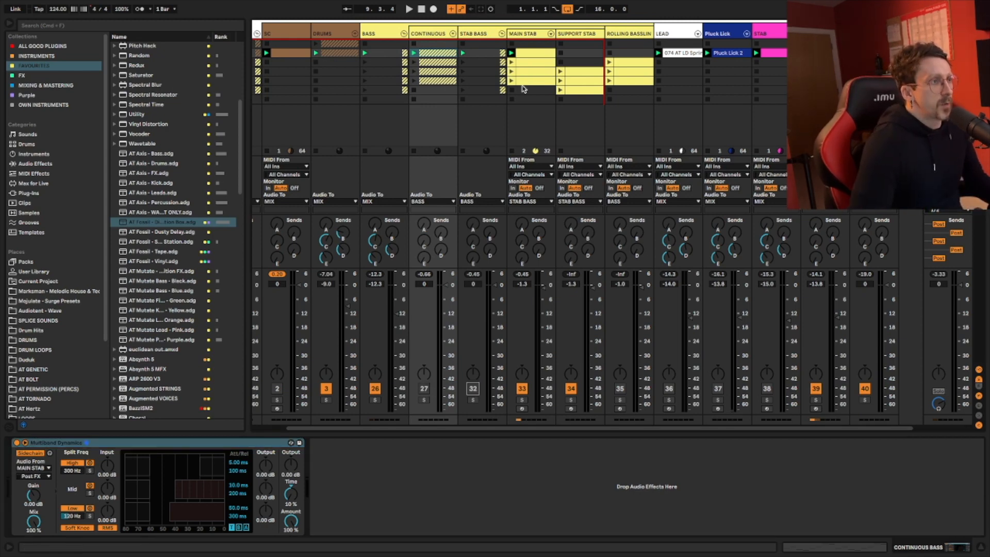
{"action": "left_click", "coordinate": [501, 33]}
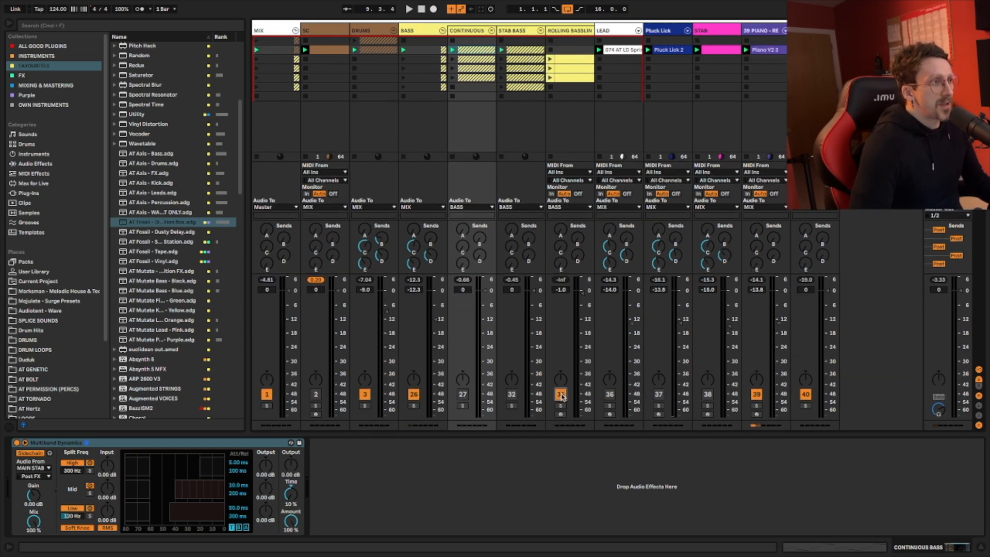
Launch the first ROLLING BASSLINE clip in the mix and open its clip view
{"action": "left_click", "coordinate": [550, 60]}
{"action": "left_click", "coordinate": [34, 443]}
{"action": "left_click_drag", "start_coordinate": [741, 179], "coordinate": [587, 51]}
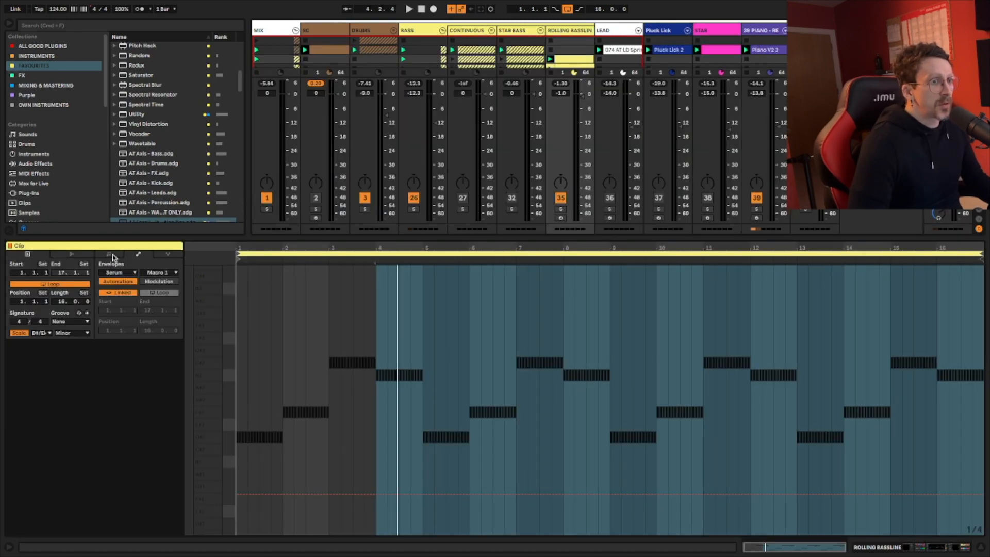
Examine the notes and velocity pattern over the opening bars of the first ROLLING BASSLINE clip
{"action": "left_click", "coordinate": [113, 255]}
{"action": "left_click_drag", "start_coordinate": [255, 249], "coordinate": [390, 269]}
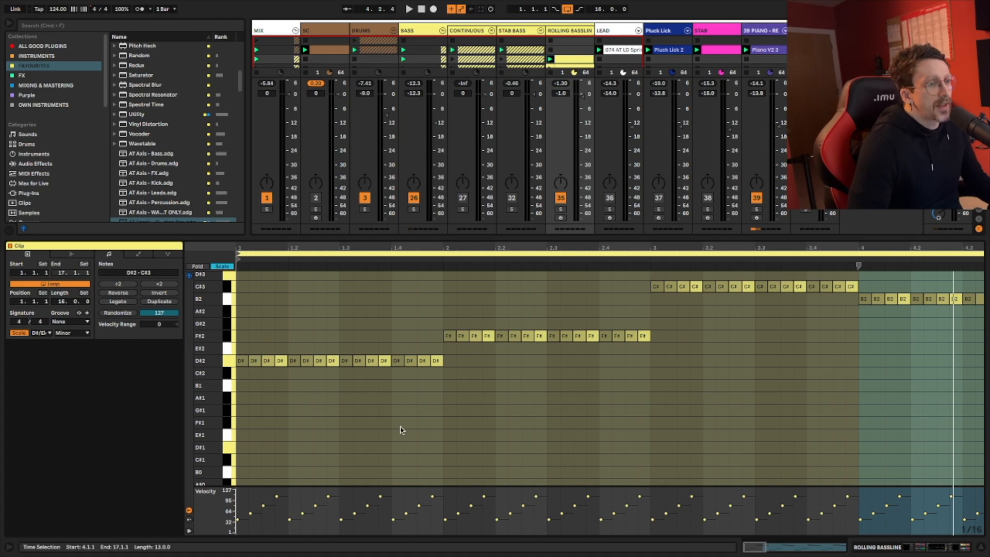
{"action": "scroll", "coordinate": [400, 430], "scroll_direction": "up", "scroll_amount": 2}
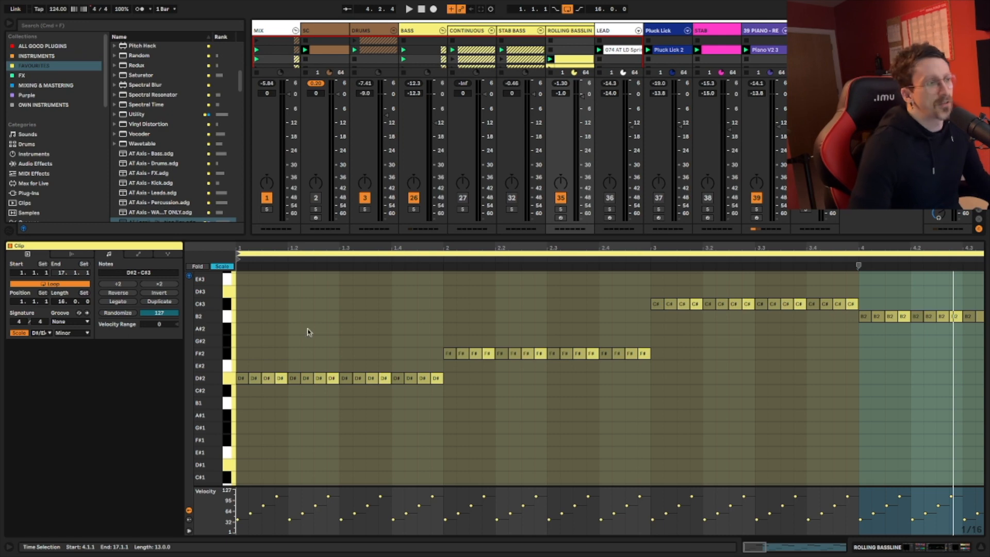
View the ROLLING BASSLINE device chain and open its Serum synth
{"action": "mouse_move", "coordinate": [632, 4]}
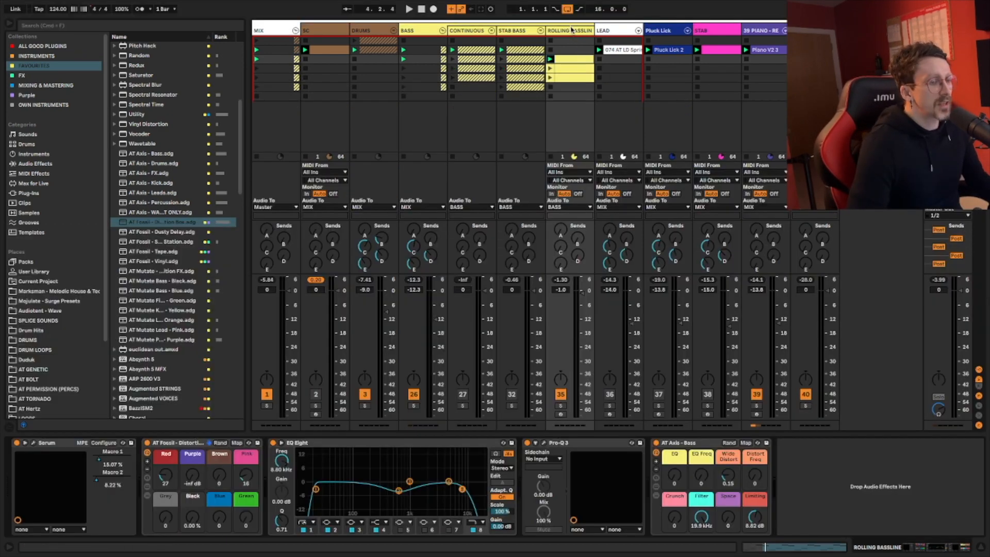
{"action": "left_click", "coordinate": [34, 443]}
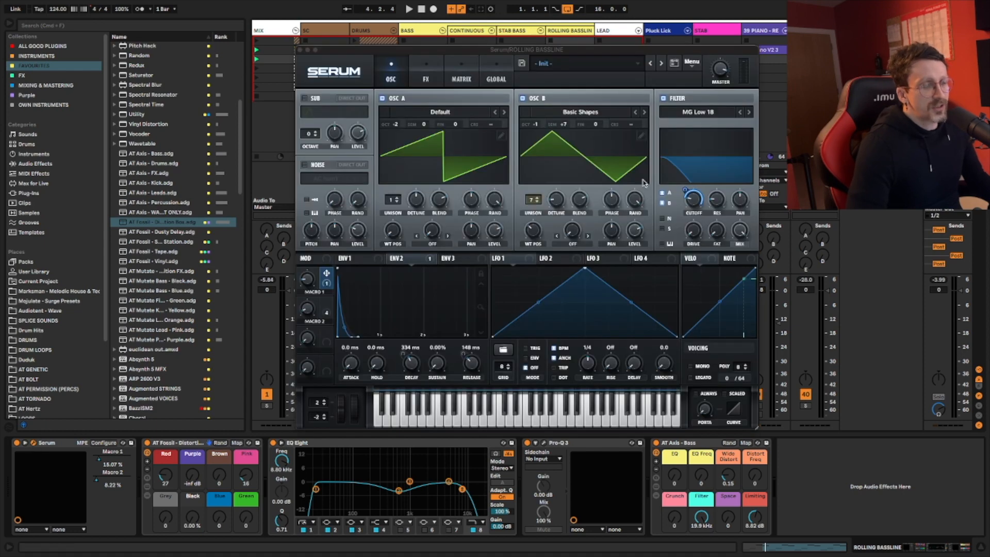
Compare the settings of envelopes ENV 1 and ENV 2 in the ROLLING BASSLINE Serum synth
{"action": "left_click", "coordinate": [371, 264]}
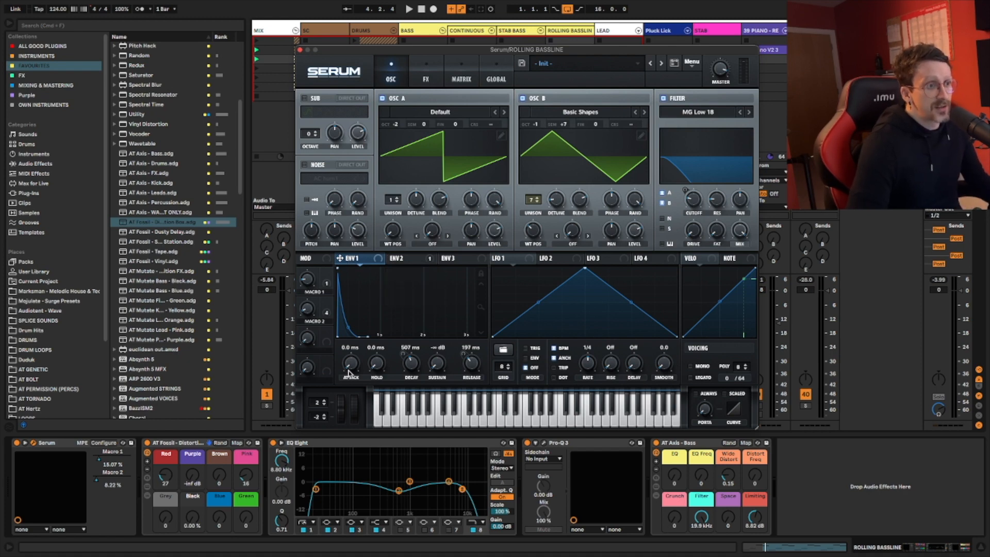
{"action": "left_click", "coordinate": [405, 259]}
{"action": "left_click", "coordinate": [355, 260]}
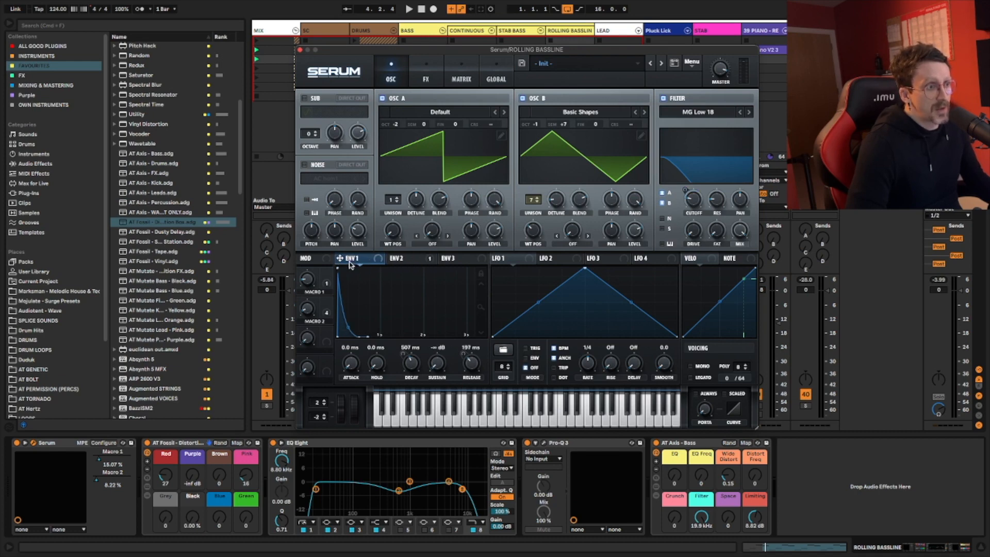
{"action": "left_click", "coordinate": [390, 259]}
{"action": "left_click", "coordinate": [345, 261]}
{"action": "left_click", "coordinate": [431, 261]}
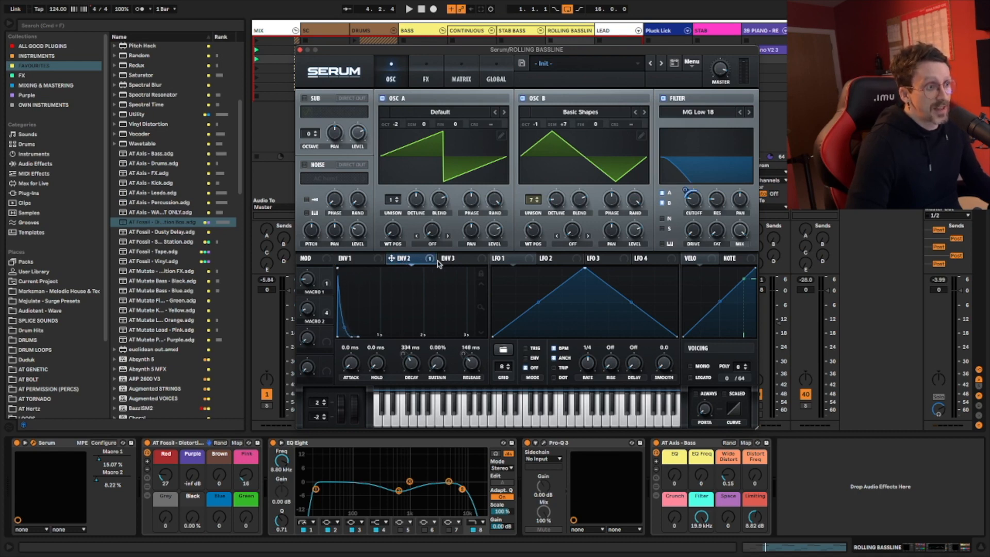
{"action": "left_click", "coordinate": [443, 260]}
{"action": "left_click", "coordinate": [355, 259]}
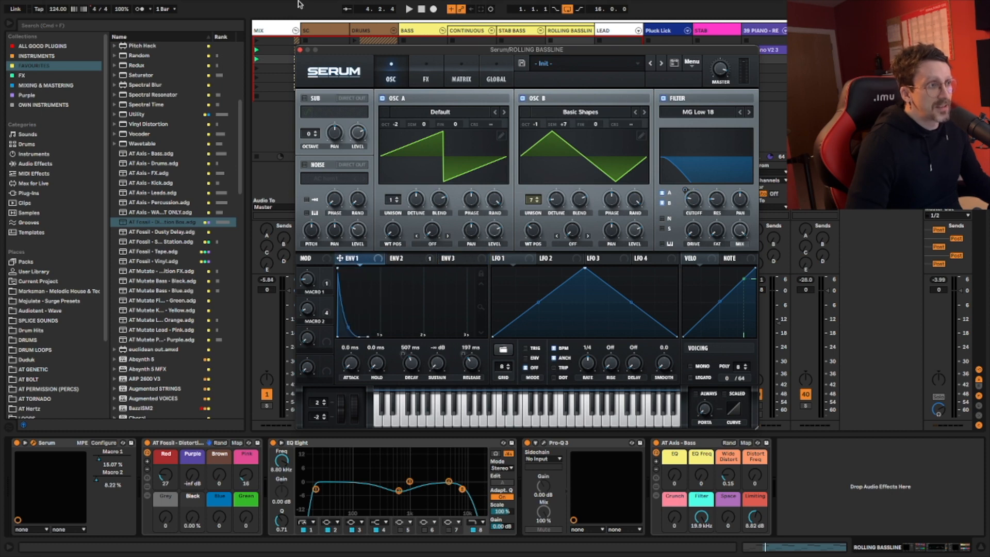
Play the mix, close Serum and view all 16 bars of the first ROLLING BASSLINE clip, ending with playback stopped and the clip view hidden
{"action": "key", "text": "space"}
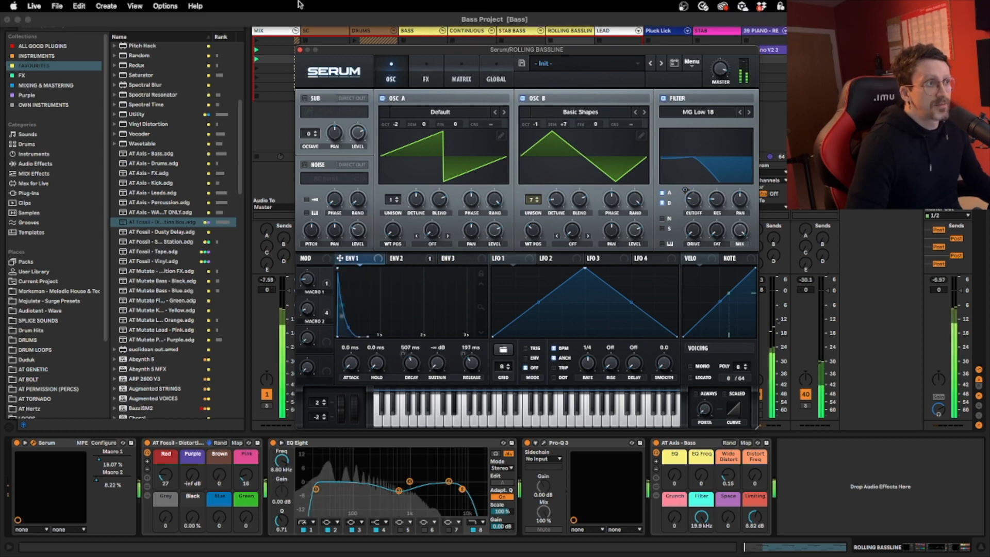
{"action": "left_click", "coordinate": [300, 51]}
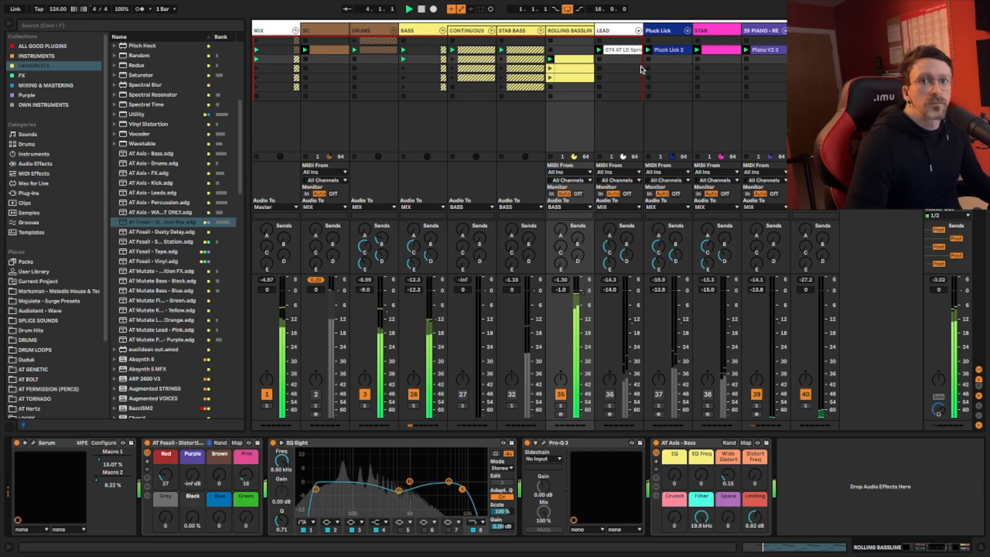
{"action": "double_click", "coordinate": [587, 60]}
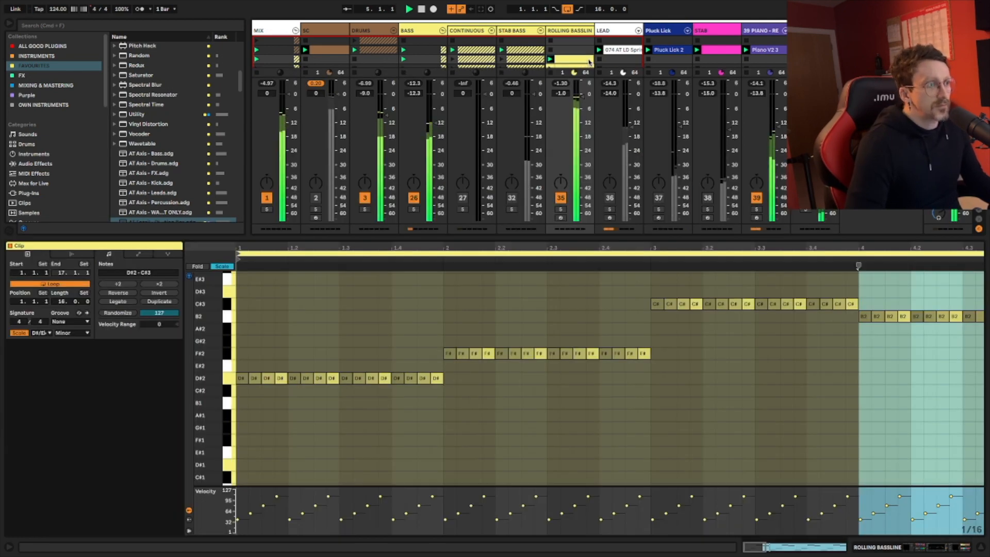
{"action": "left_click_drag", "start_coordinate": [566, 247], "coordinate": [310, 248]}
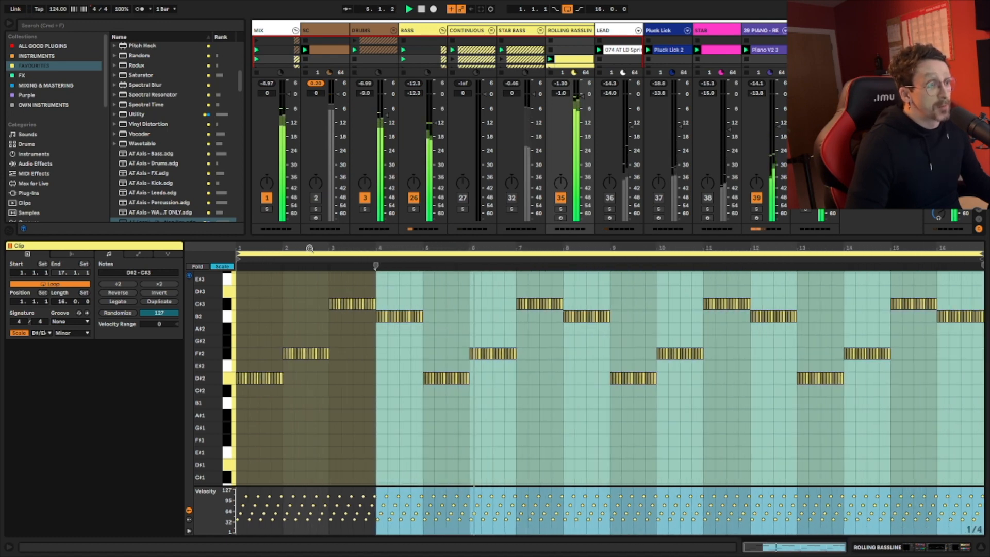
{"action": "scroll", "coordinate": [461, 285], "scroll_direction": "up", "scroll_amount": 1}
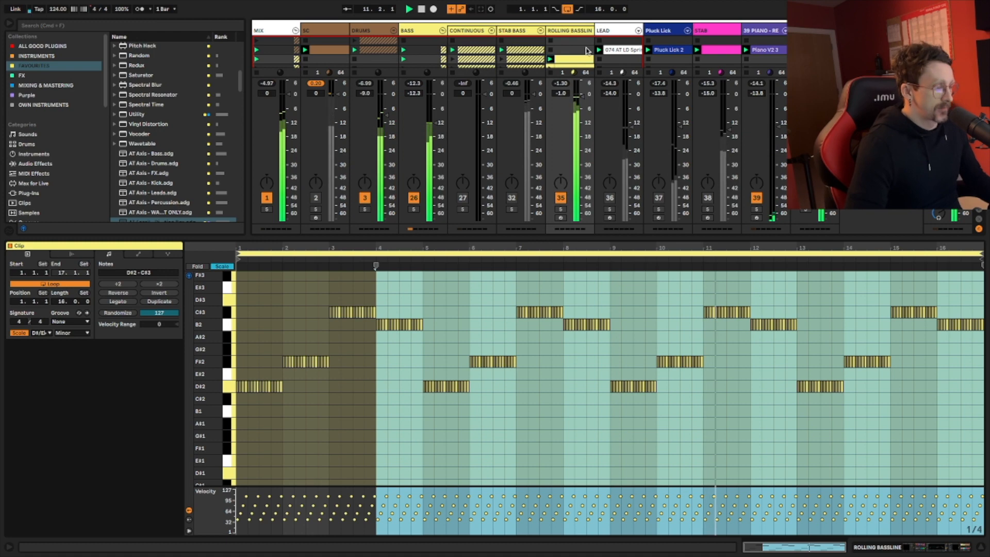
{"action": "key", "text": "ctrl+alt+l"}
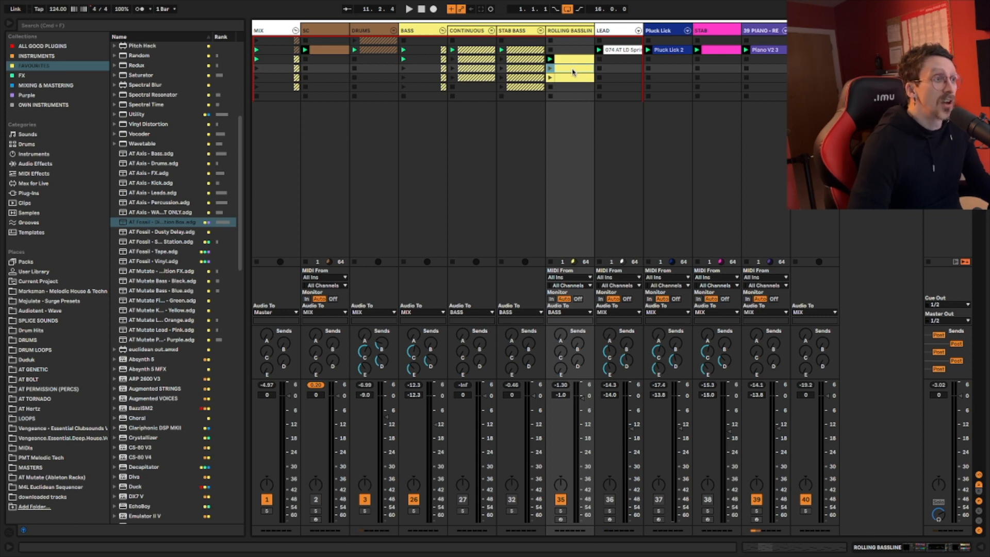
Open the second ROLLING BASSLINE clip, move its four-bar loop to start at 1.1.1 and launch the clip in the mix
{"action": "double_click", "coordinate": [572, 72]}
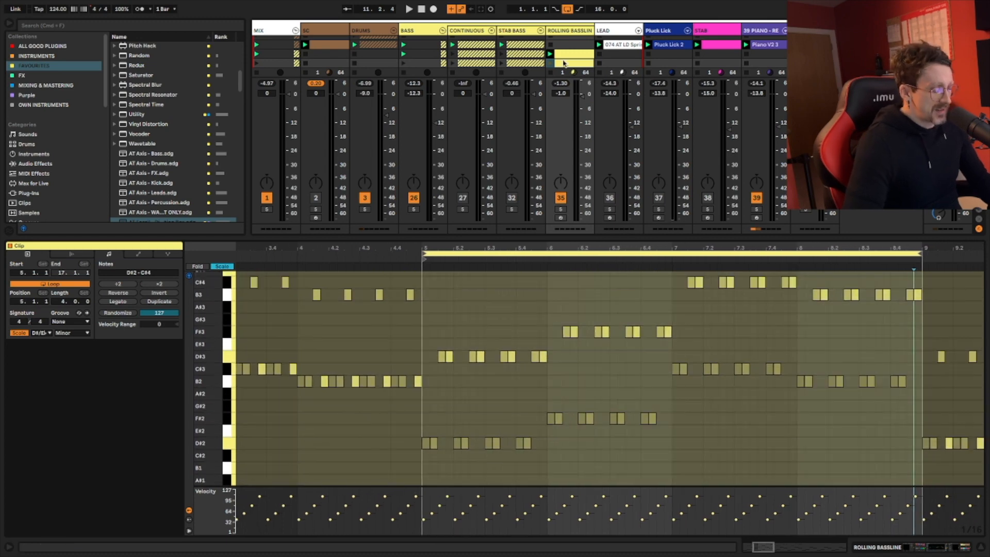
{"action": "left_click_drag", "start_coordinate": [602, 248], "coordinate": [731, 234]}
{"action": "left_click_drag", "start_coordinate": [648, 254], "coordinate": [285, 262]}
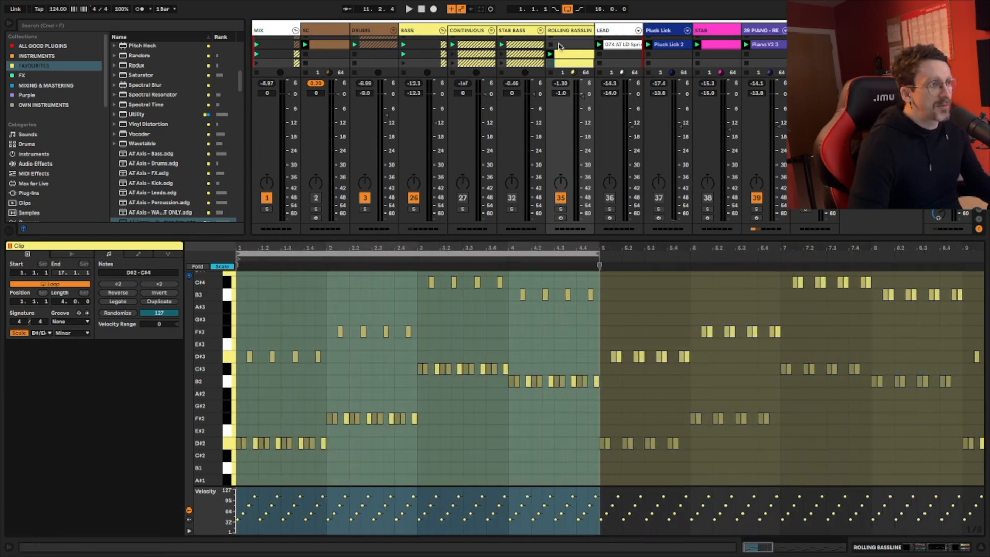
{"action": "scroll", "coordinate": [641, 46], "scroll_direction": "down", "scroll_amount": 1}
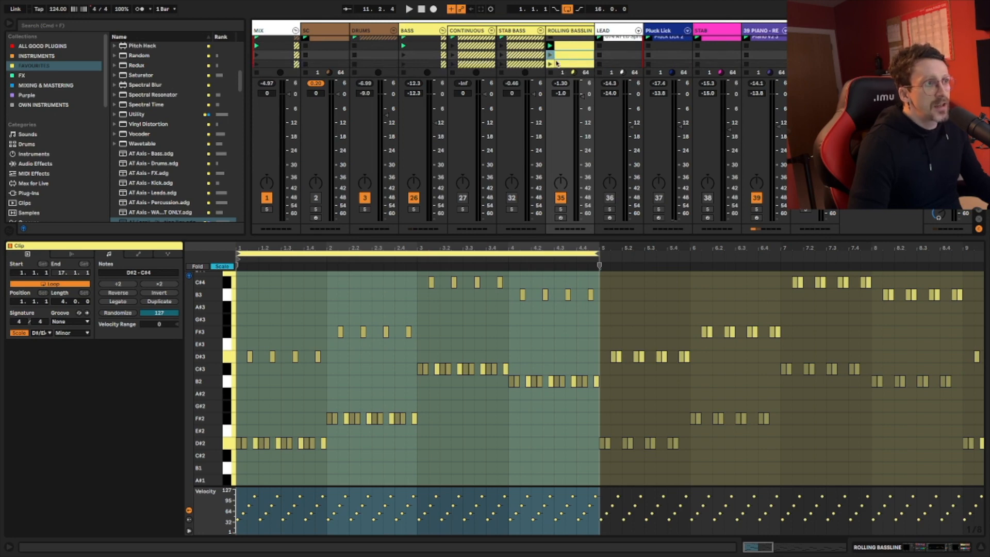
{"action": "left_click_drag", "start_coordinate": [310, 247], "coordinate": [288, 447]}
{"action": "left_click", "coordinate": [549, 55]}
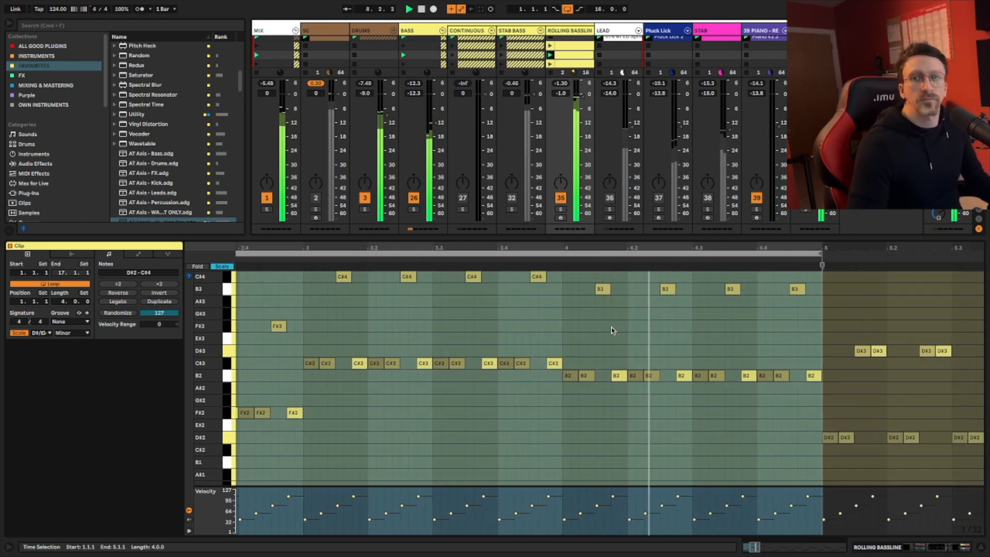
Move the second ROLLING BASSLINE clip's four-bar loop to start at 5.1.1, play that variation and stop playback
{"action": "left_click_drag", "start_coordinate": [579, 245], "coordinate": [706, 255]}
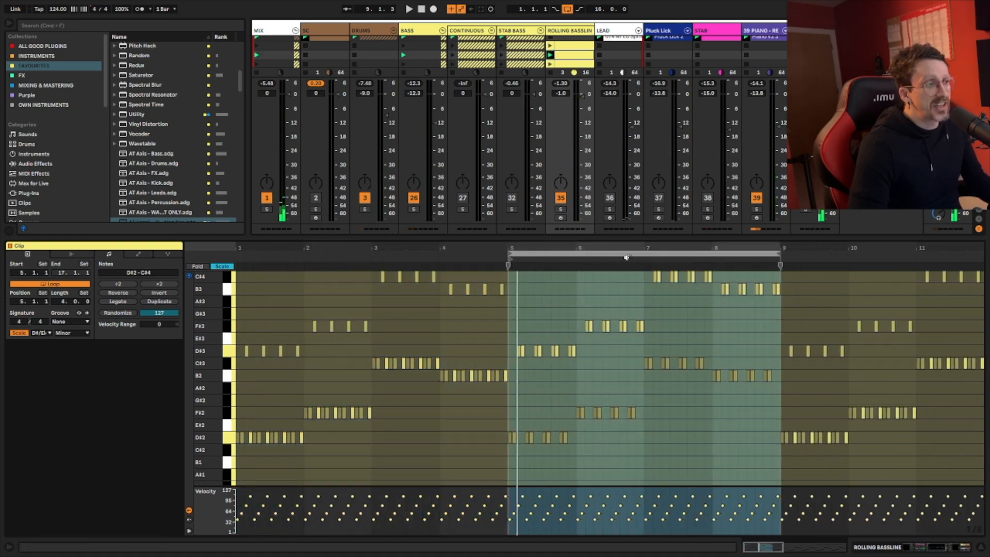
{"action": "left_click_drag", "start_coordinate": [545, 247], "coordinate": [658, 302]}
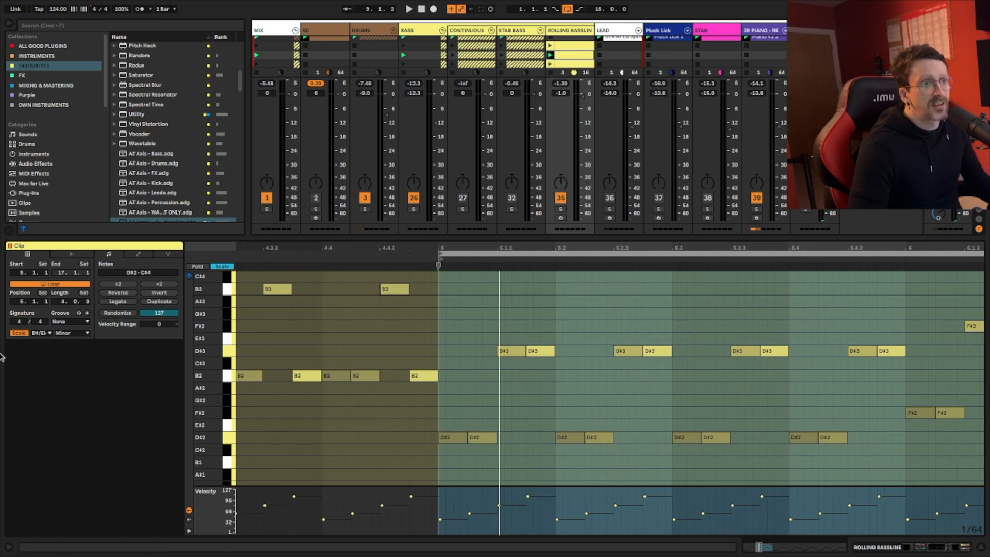
{"action": "key", "text": "space"}
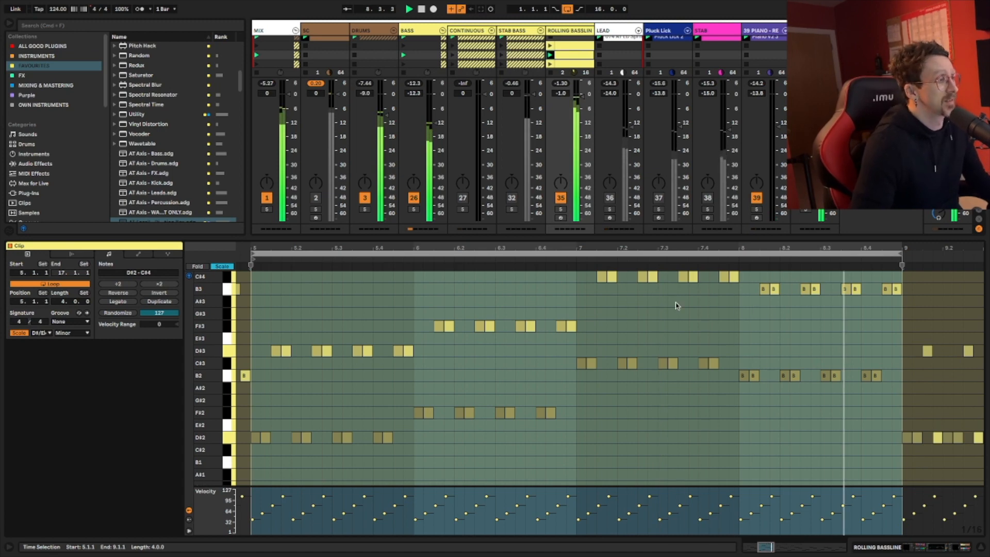
{"action": "key", "text": "space"}
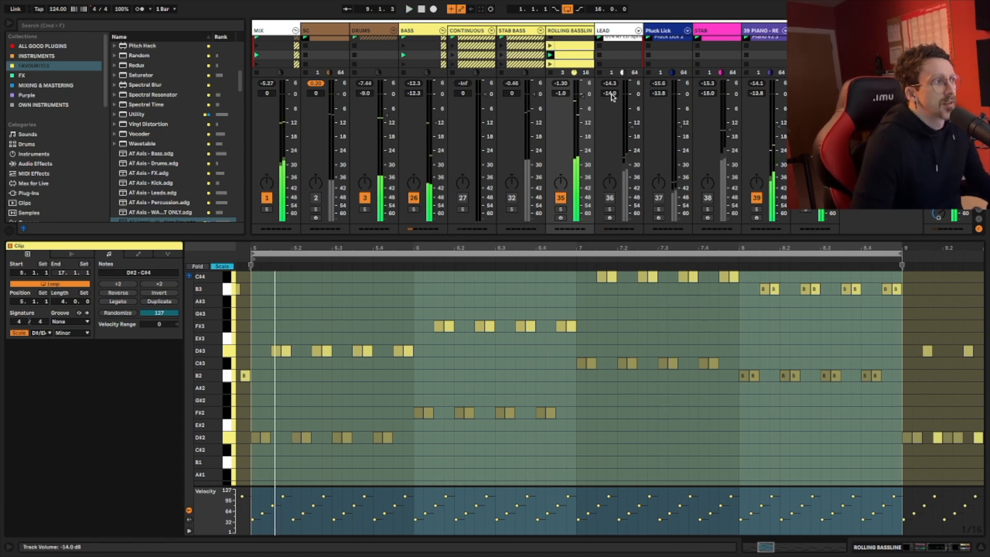
View the ROLLING BASSLINE device chain and examine the third clip's notes, both over its opening four bars and as a whole
{"action": "left_click", "coordinate": [570, 30]}
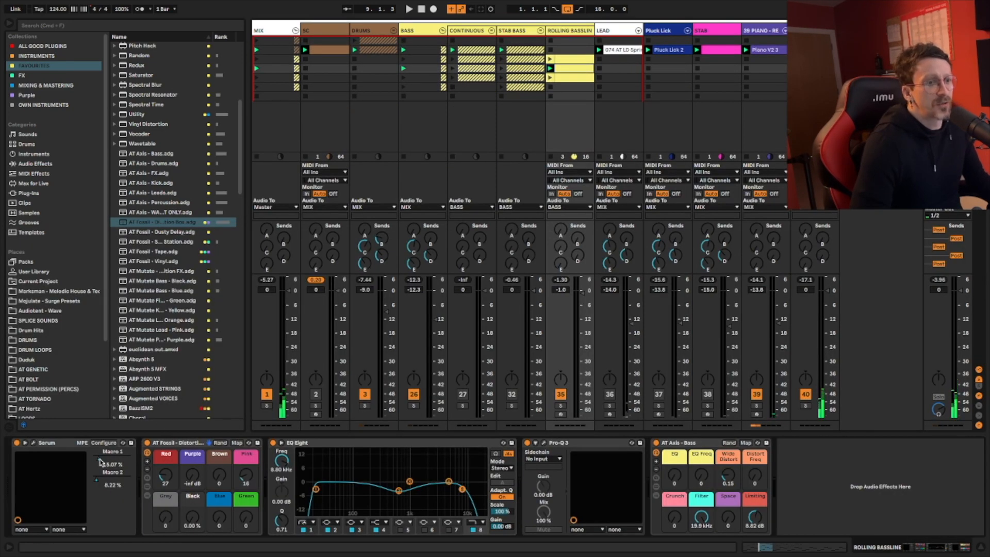
{"action": "left_click", "coordinate": [569, 77]}
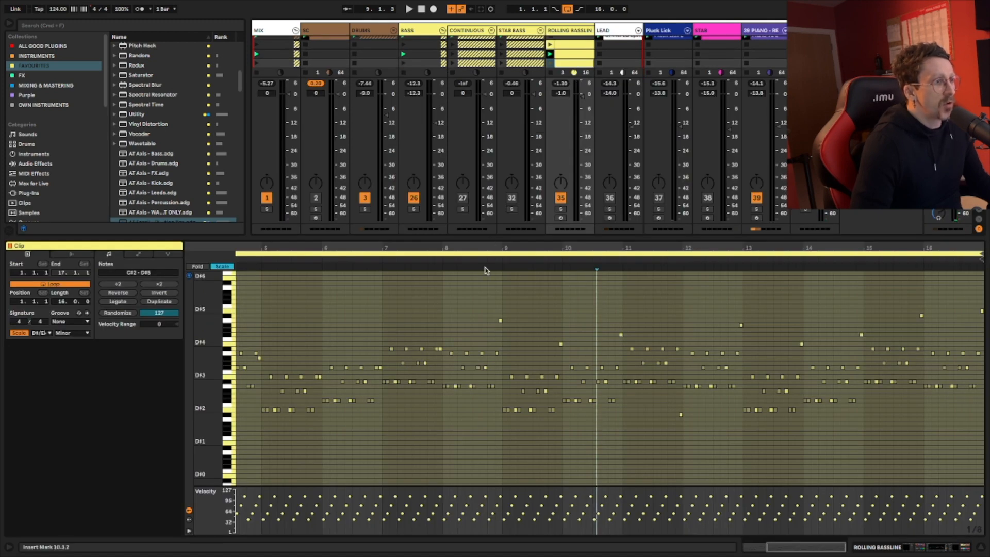
{"action": "left_click_drag", "start_coordinate": [510, 245], "coordinate": [613, 245]}
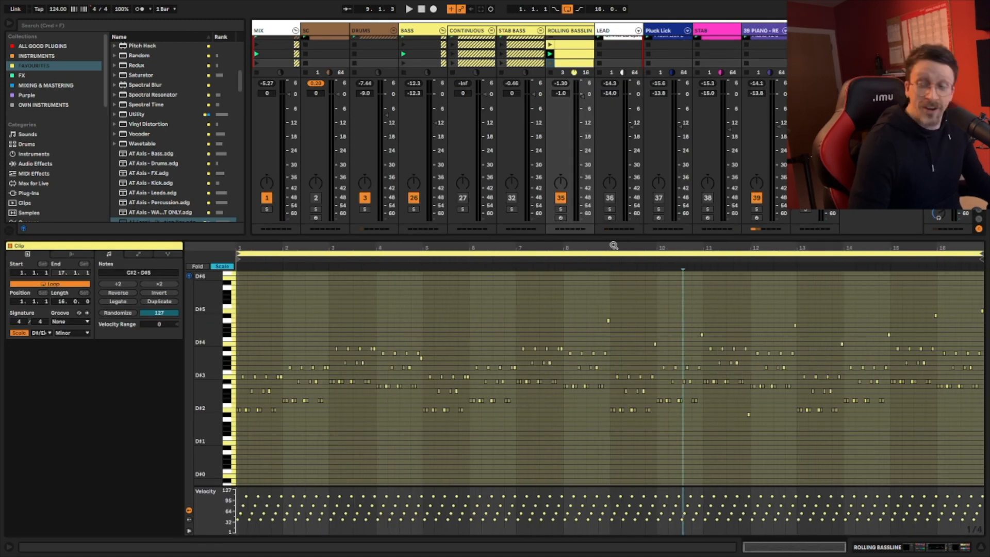
{"action": "left_click_drag", "start_coordinate": [406, 248], "coordinate": [884, 247]}
{"action": "left_click_drag", "start_coordinate": [452, 246], "coordinate": [628, 248]}
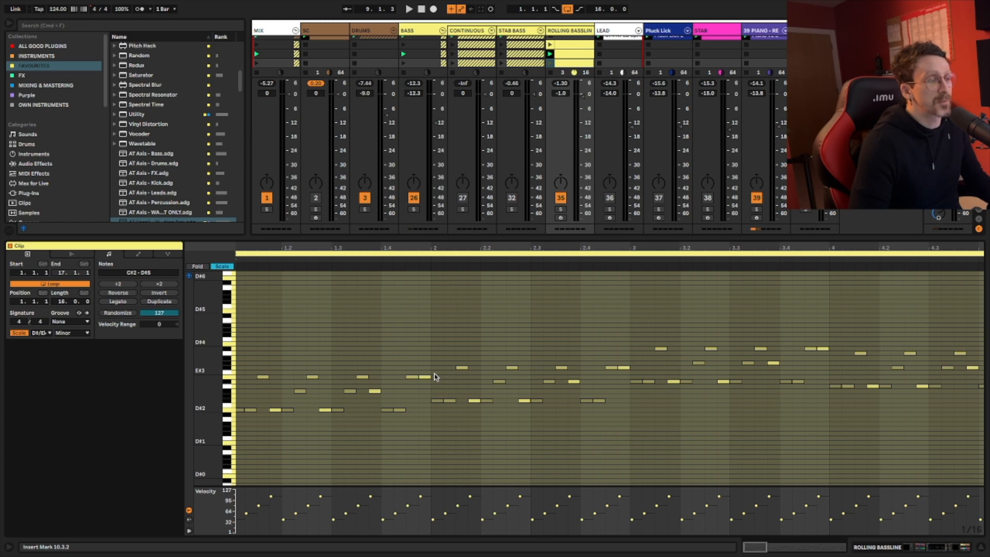
{"action": "scroll", "coordinate": [610, 377], "scroll_direction": "down", "scroll_amount": 10}
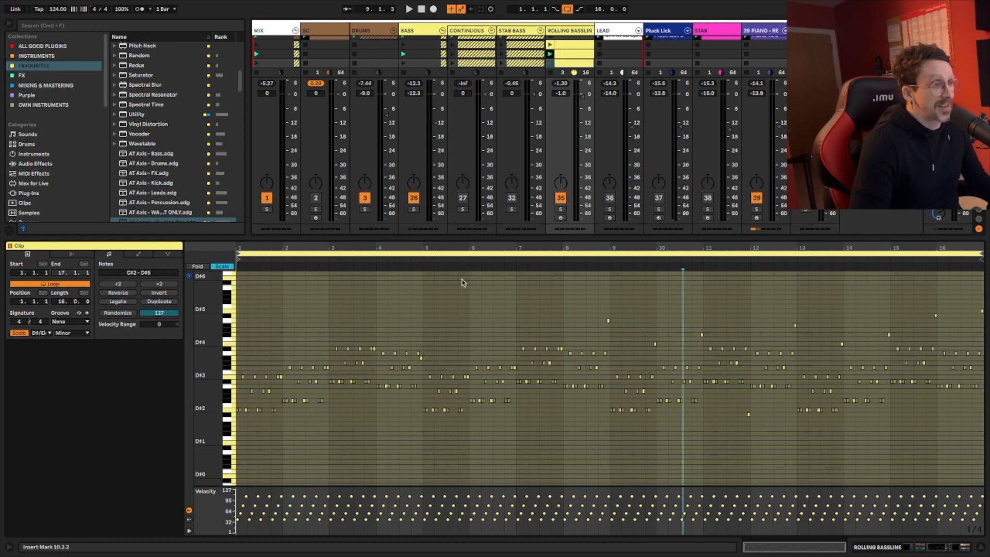
Examine the third ROLLING BASSLINE clip's notes at the phrase ends, selecting the range from 8.3.3 to 9.1.3
{"action": "left_click_drag", "start_coordinate": [373, 248], "coordinate": [429, 263]}
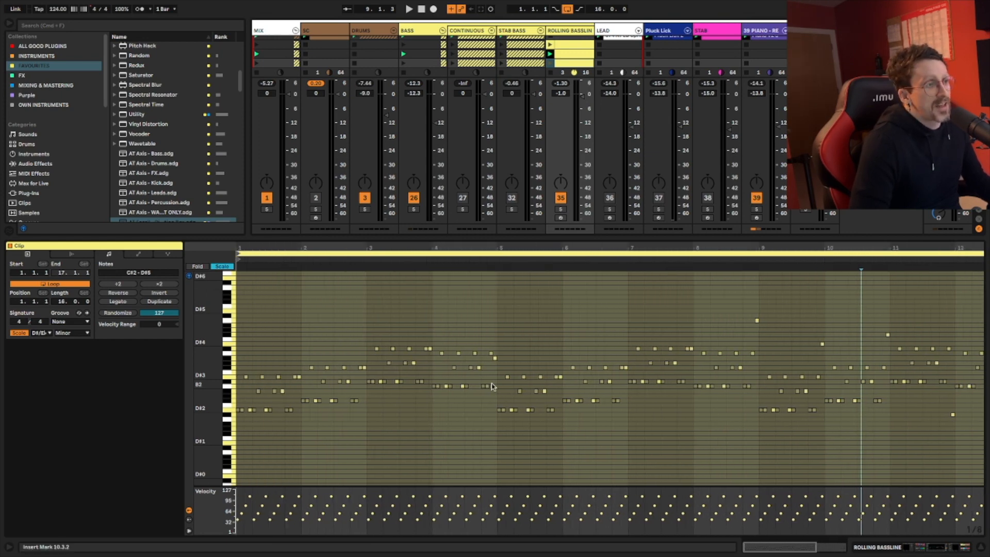
{"action": "left_click_drag", "start_coordinate": [506, 350], "coordinate": [492, 359]}
{"action": "left_click", "coordinate": [531, 324]}
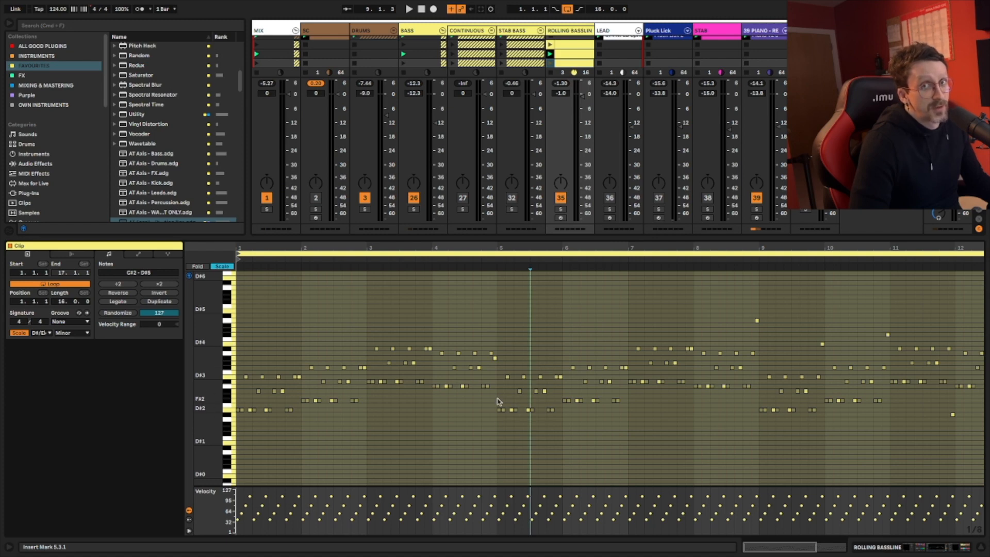
{"action": "scroll", "coordinate": [642, 369], "scroll_direction": "right", "scroll_amount": 3}
{"action": "scroll", "coordinate": [640, 365], "scroll_direction": "right", "scroll_amount": 2}
{"action": "left_click_drag", "start_coordinate": [625, 311], "coordinate": [662, 332]}
{"action": "scroll", "coordinate": [703, 328], "scroll_direction": "right", "scroll_amount": 2}
{"action": "scroll", "coordinate": [655, 326], "scroll_direction": "right", "scroll_amount": 4}
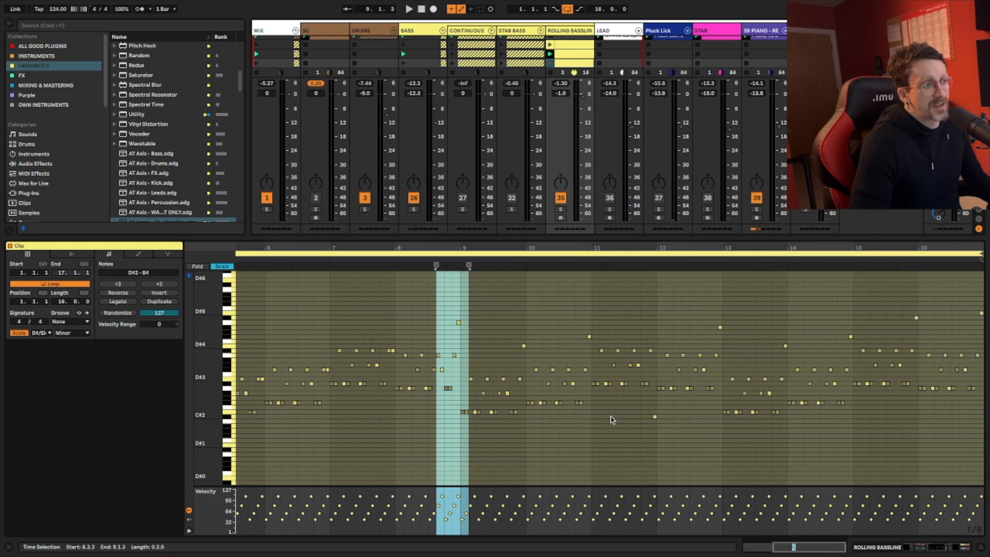
{"action": "scroll", "coordinate": [793, 368], "scroll_direction": "left", "scroll_amount": 8}
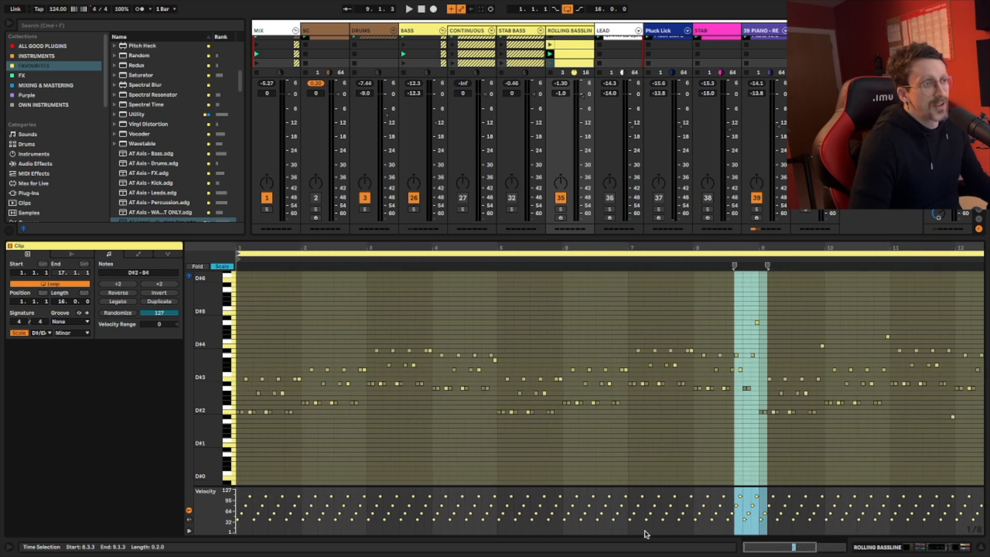
View the Serum Macro 1 and Macro 2 envelopes of the third ROLLING BASSLINE clip and return to its notes
{"action": "left_click", "coordinate": [138, 254]}
{"action": "left_click", "coordinate": [160, 272]}
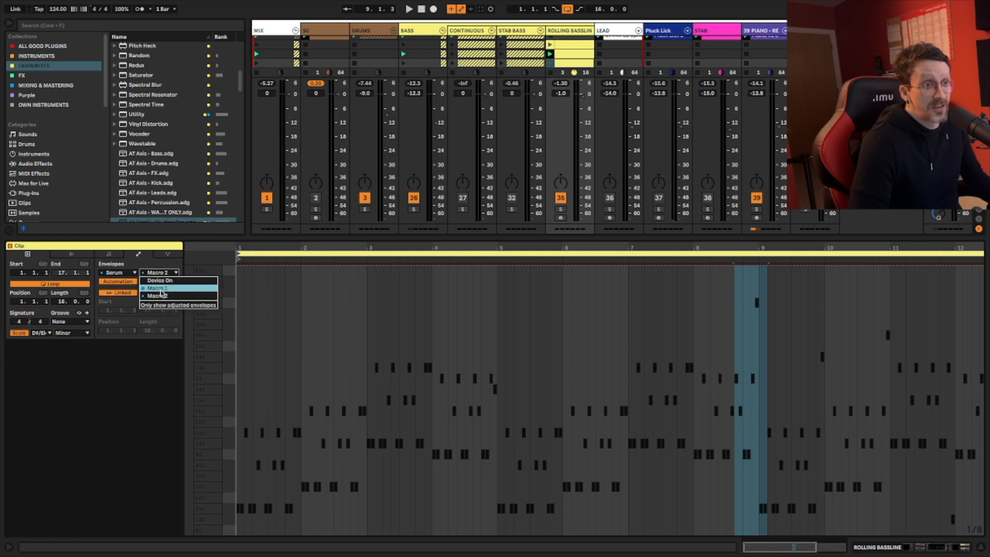
{"action": "left_click", "coordinate": [161, 292]}
{"action": "left_click", "coordinate": [157, 274]}
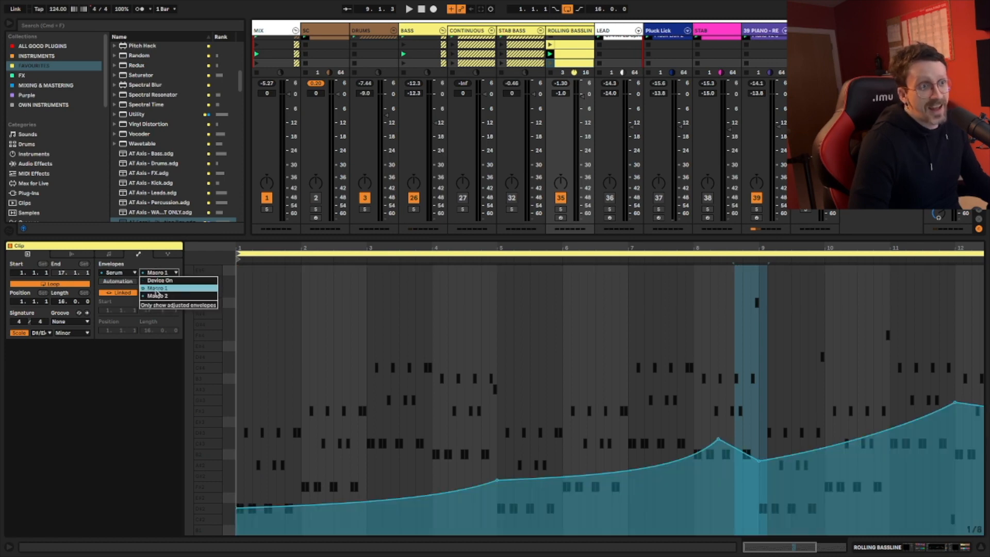
{"action": "left_click", "coordinate": [159, 279]}
{"action": "left_click", "coordinate": [108, 254]}
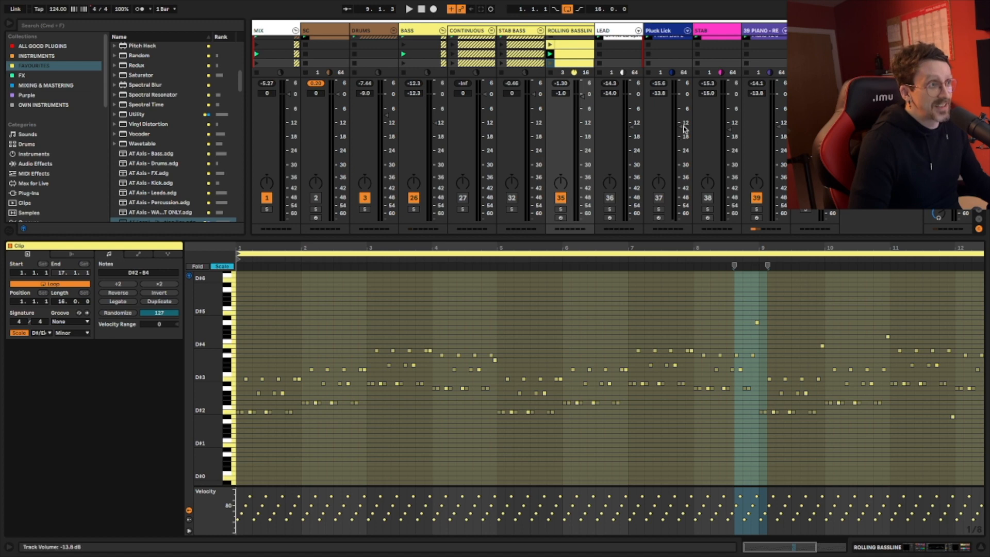
Launch the third ROLLING BASSLINE clip in the mix and display its Serum Macro 1 envelope across all 16 bars
{"action": "left_click", "coordinate": [550, 62]}
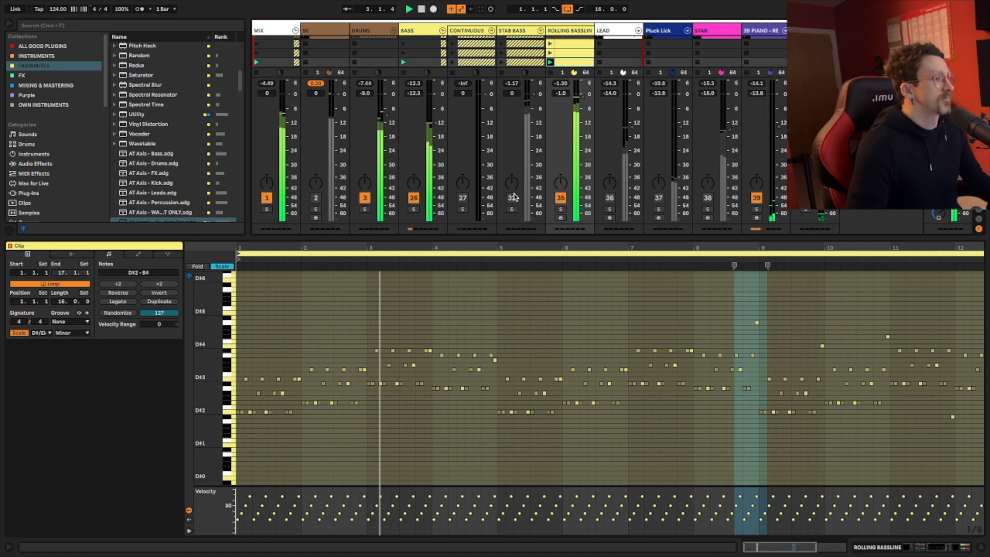
{"action": "left_click", "coordinate": [138, 254]}
{"action": "left_click", "coordinate": [148, 275]}
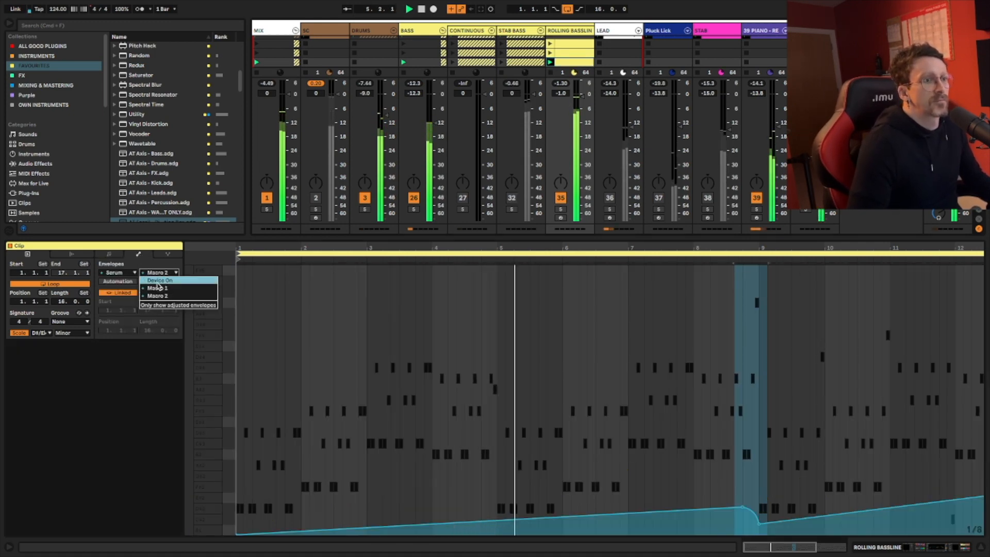
{"action": "left_click", "coordinate": [152, 284]}
{"action": "double_click", "coordinate": [485, 244]}
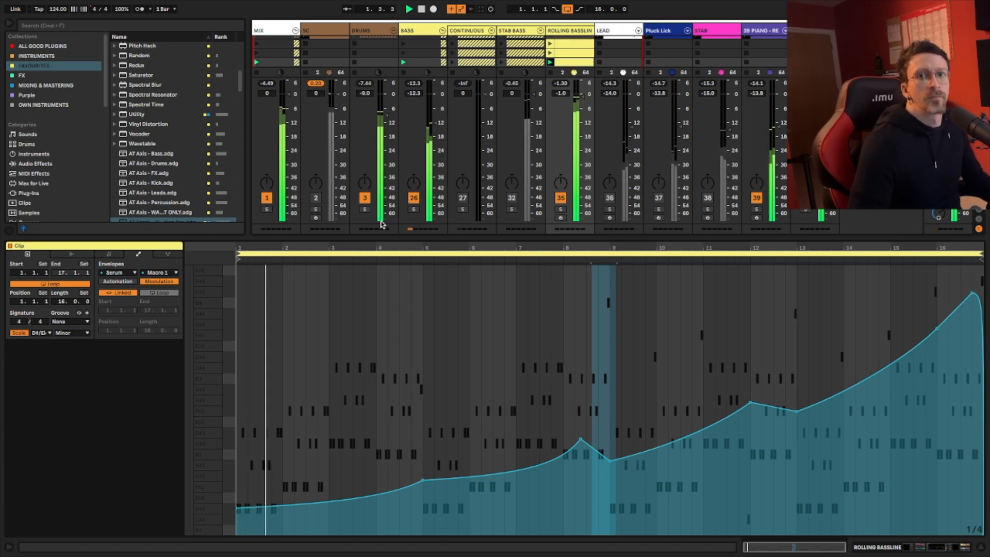
Stop playback and reopen the Serum synth from the ROLLING BASSLINE device chain
{"action": "key", "text": "space"}
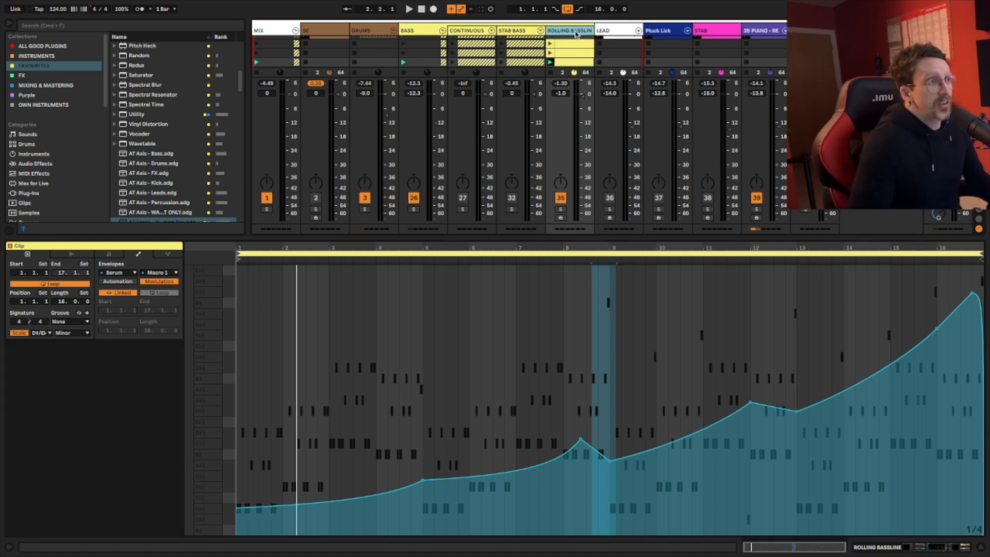
{"action": "double_click", "coordinate": [574, 31]}
{"action": "left_click", "coordinate": [34, 443]}
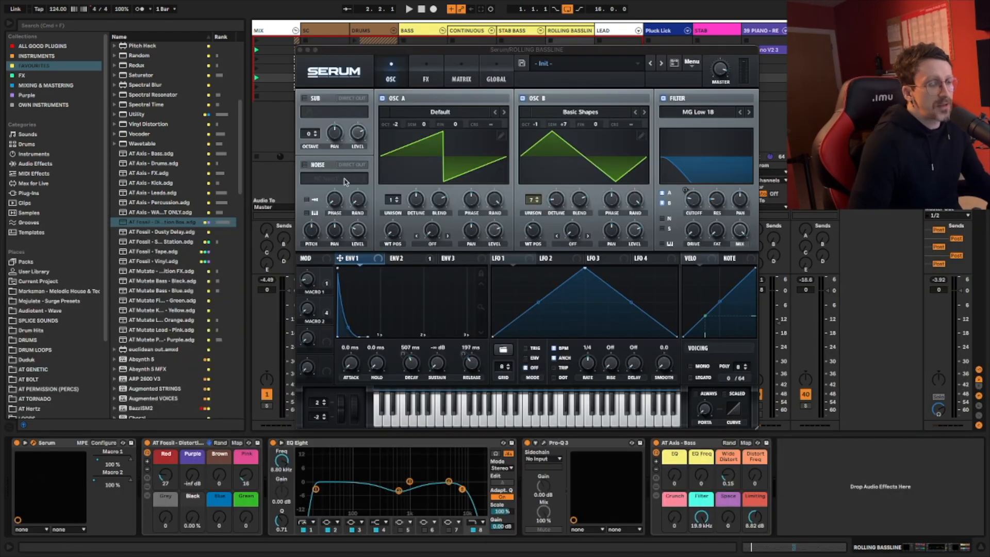
Check Serum's effects page for active effects, alternating with the oscillator page
{"action": "left_click", "coordinate": [426, 77]}
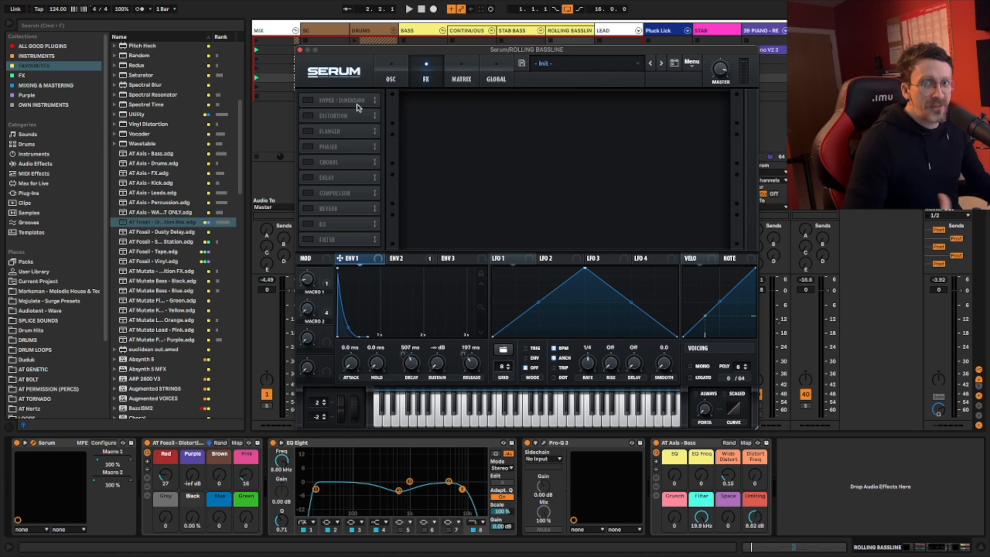
{"action": "left_click", "coordinate": [385, 82]}
{"action": "left_click", "coordinate": [413, 80]}
{"action": "left_click", "coordinate": [401, 81]}
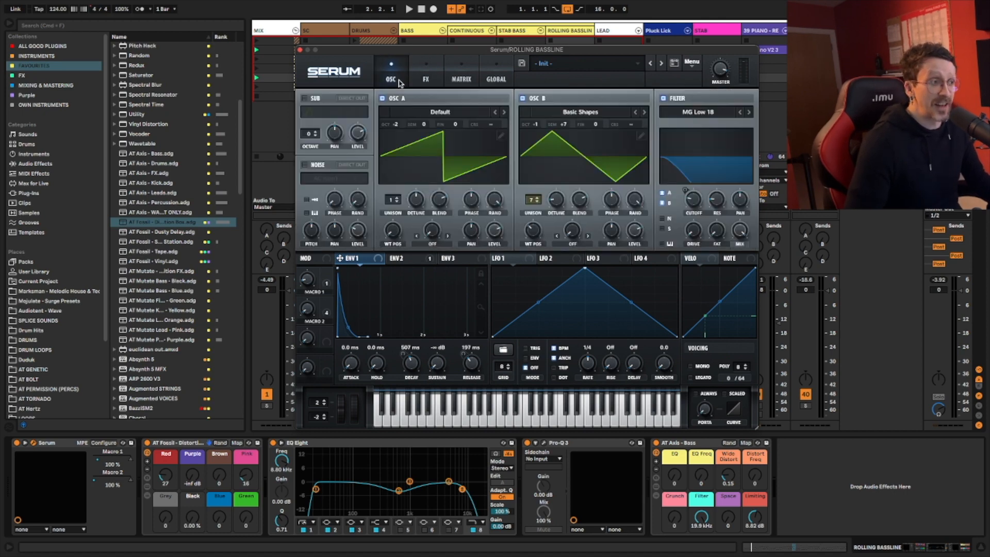
{"action": "left_click", "coordinate": [410, 80]}
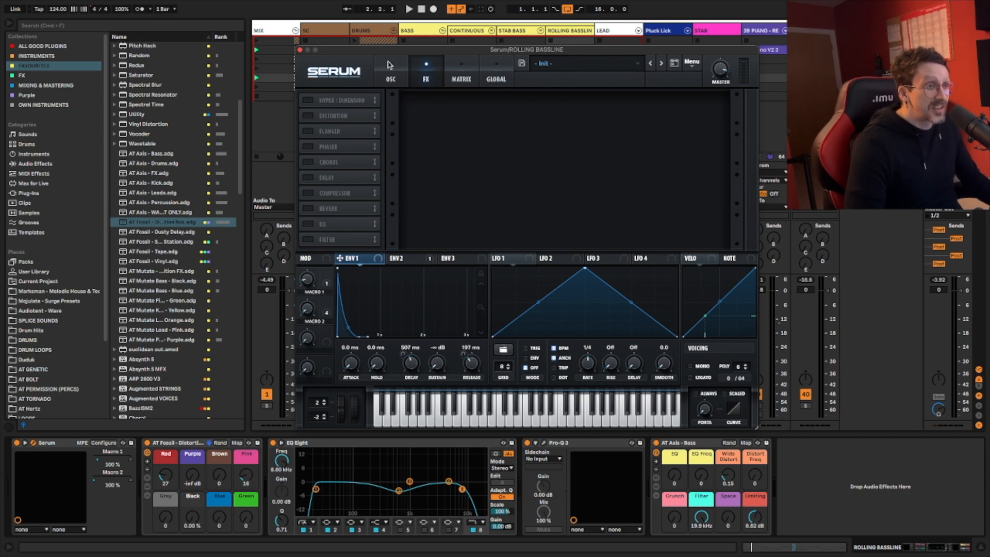
{"action": "left_click", "coordinate": [390, 80]}
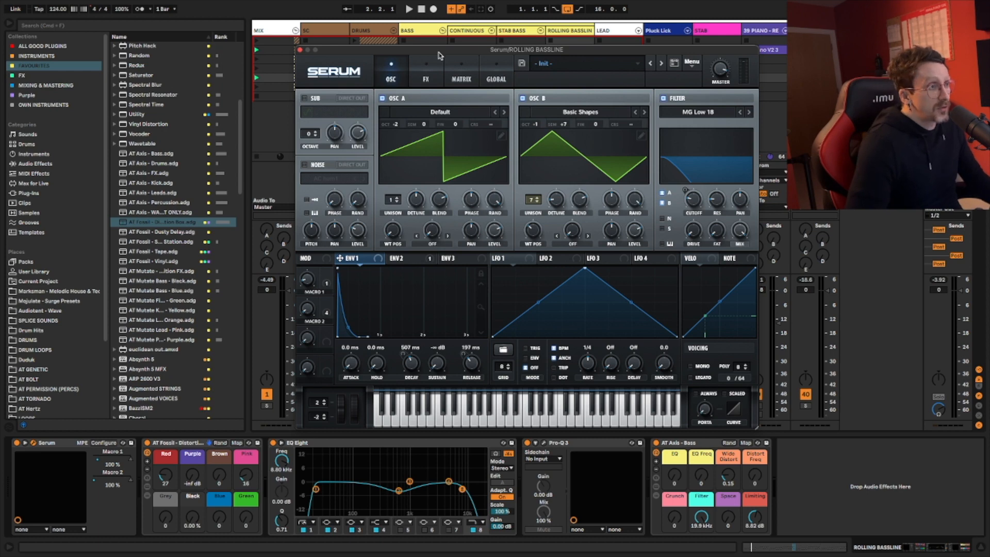
Load the Analog wavetable MB Saw into oscillator B and sweep its wavetable position during playback
{"action": "left_click", "coordinate": [577, 113]}
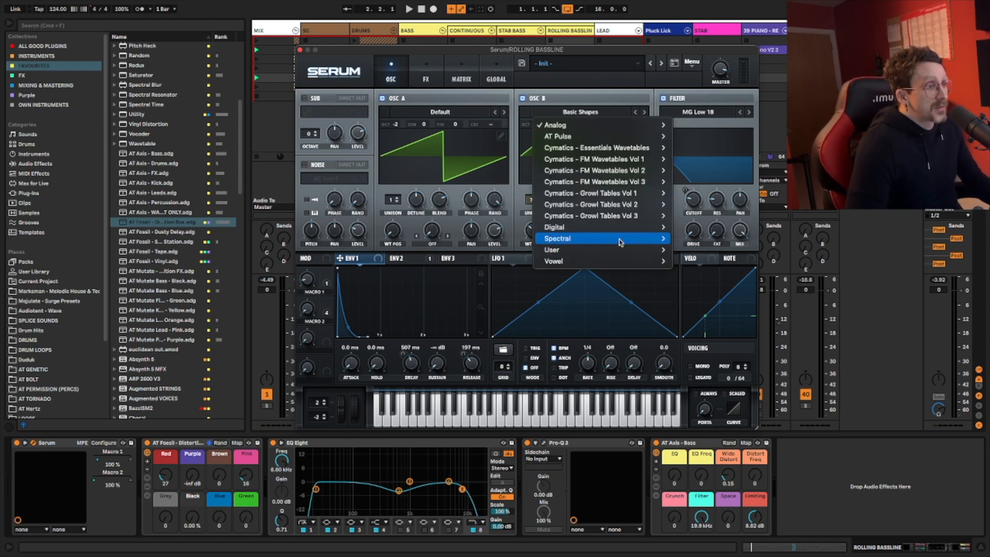
{"action": "mouse_move", "coordinate": [588, 141]}
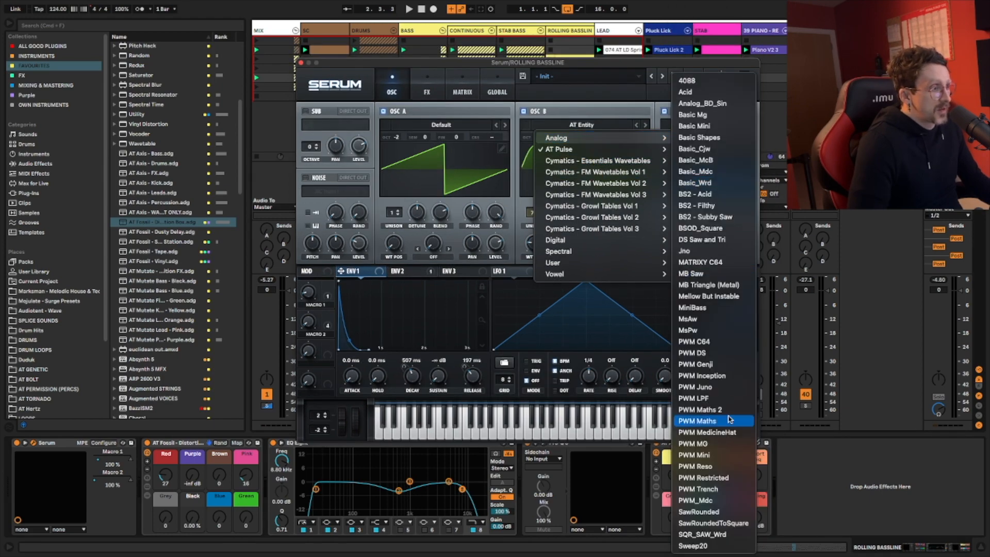
{"action": "left_click", "coordinate": [689, 273]}
{"action": "key", "text": "space"}
{"action": "left_click_drag", "start_coordinate": [544, 247], "coordinate": [538, 215]}
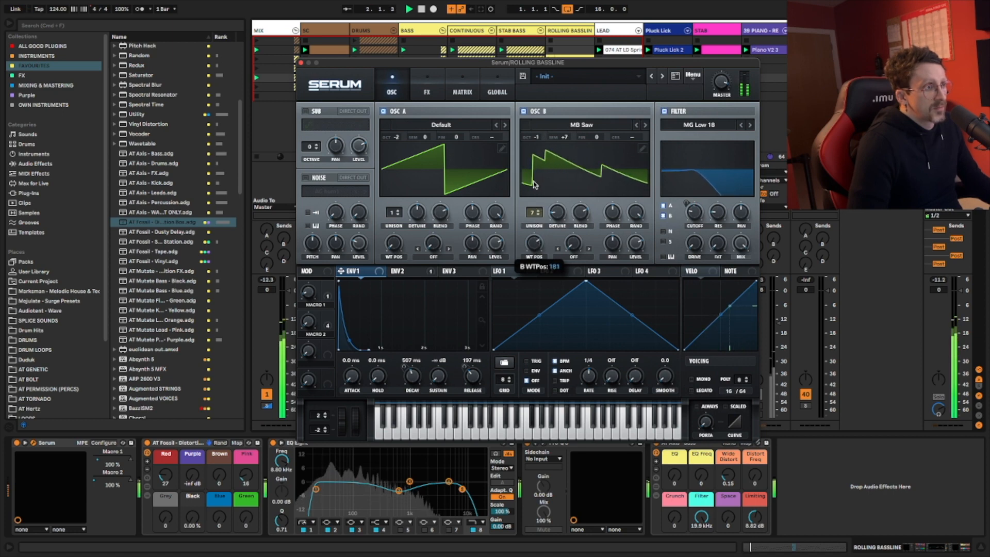
Load the Digital wavetable Hypa into oscillator A and audition it
{"action": "left_click", "coordinate": [441, 125]}
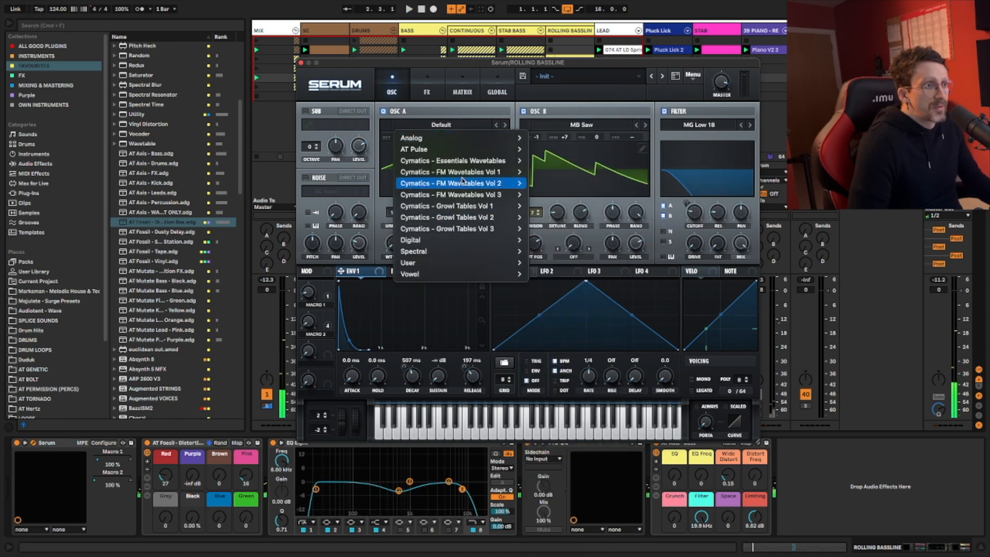
{"action": "mouse_move", "coordinate": [456, 153]}
{"action": "mouse_move", "coordinate": [437, 241]}
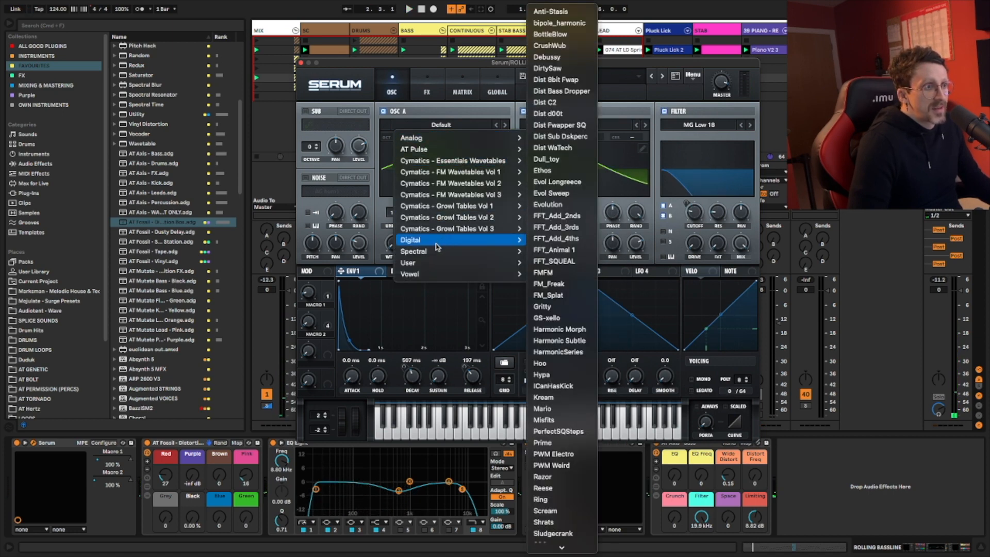
{"action": "left_click", "coordinate": [555, 376]}
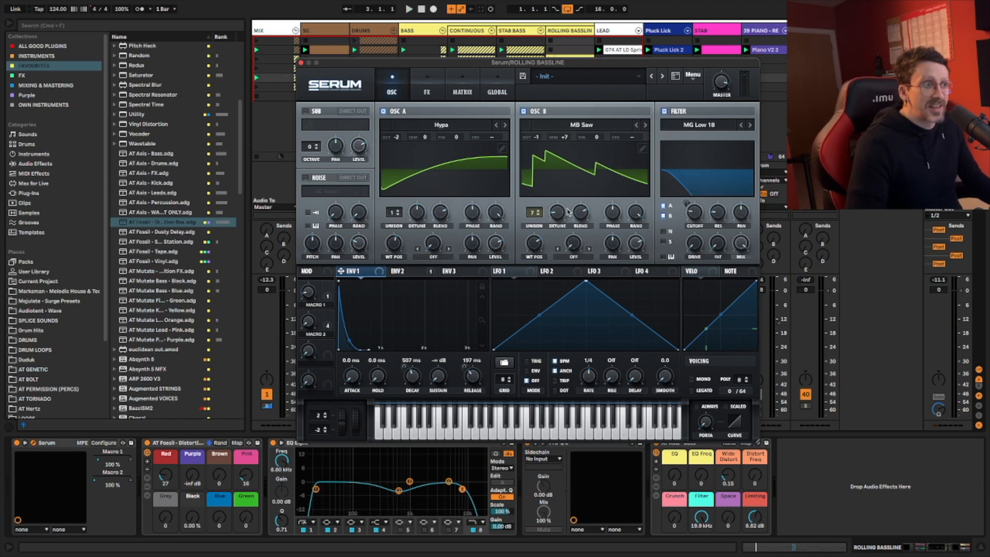
{"action": "key", "text": "space"}
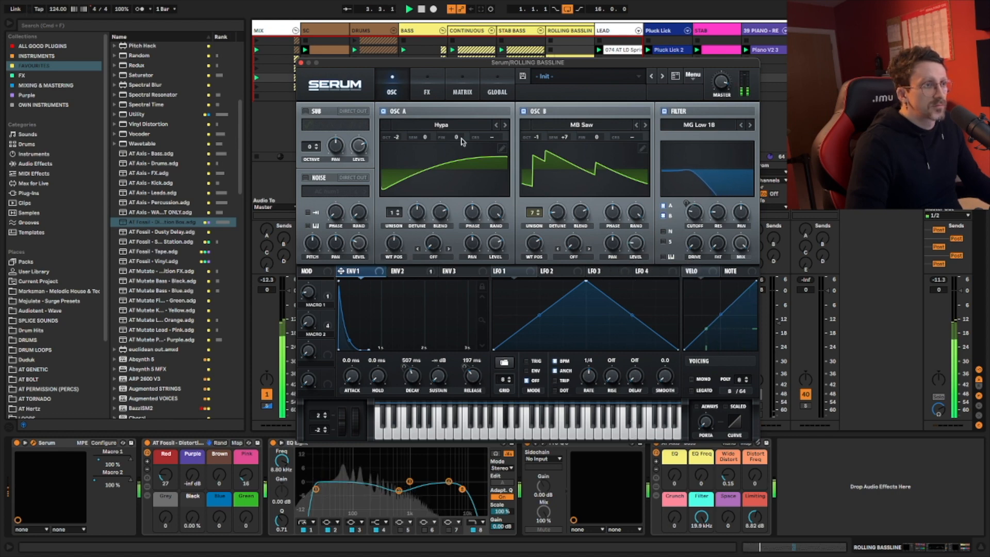
Load the Digital wavetable PWM Weird into oscillator A and adjust its wavetable position while the bassline plays
{"action": "left_click", "coordinate": [448, 125]}
{"action": "mouse_move", "coordinate": [438, 240]}
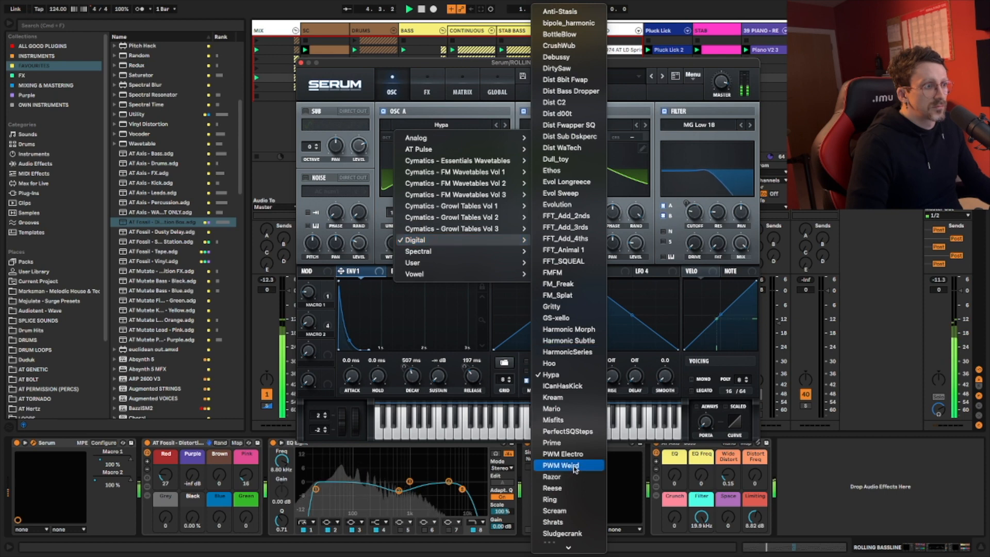
{"action": "left_click", "coordinate": [576, 466]}
{"action": "left_click_drag", "start_coordinate": [392, 252], "coordinate": [406, 339]}
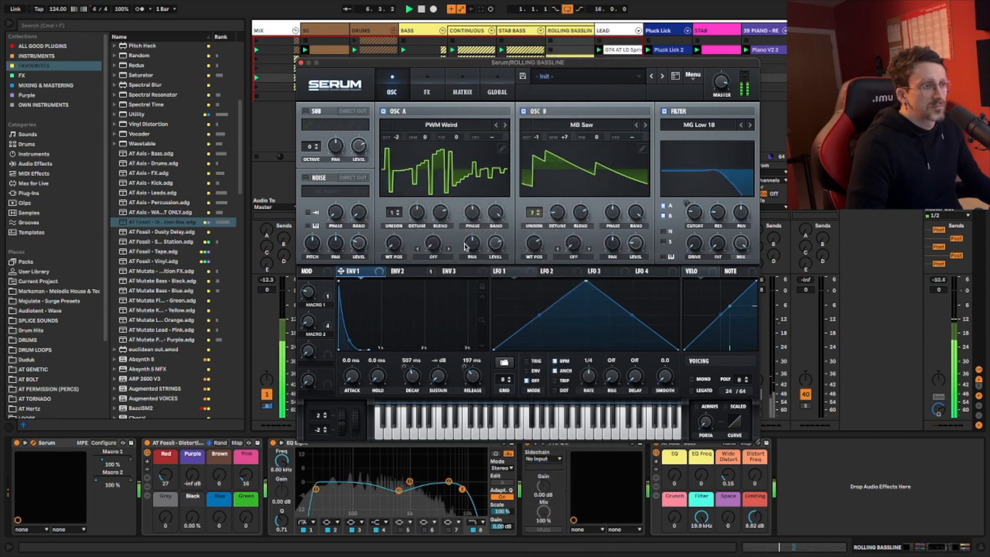
Enable the sub oscillator with a saw wave at octave -2, route it through the filter and play the bassline
{"action": "left_click", "coordinate": [305, 111]}
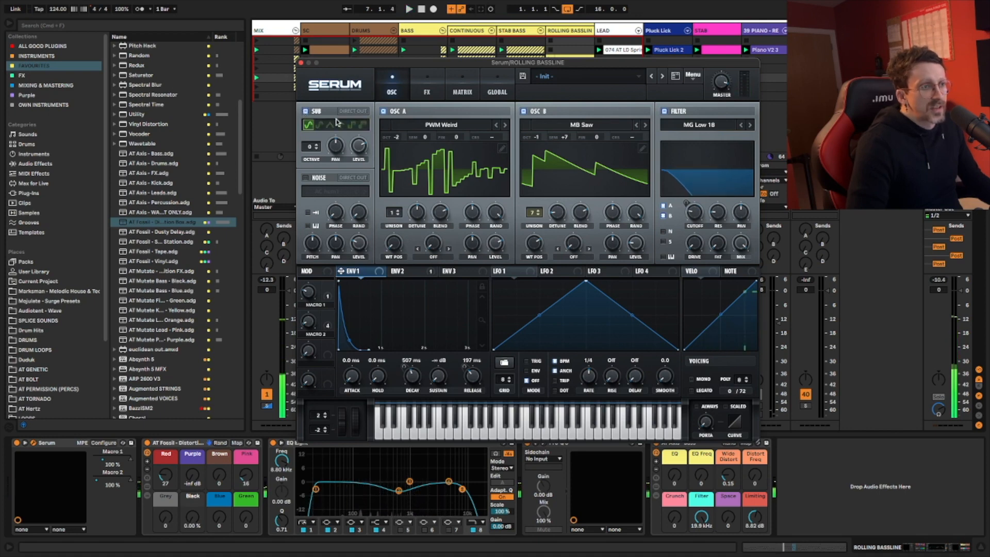
{"action": "left_click", "coordinate": [341, 125]}
{"action": "left_click_drag", "start_coordinate": [310, 146], "coordinate": [296, 148]}
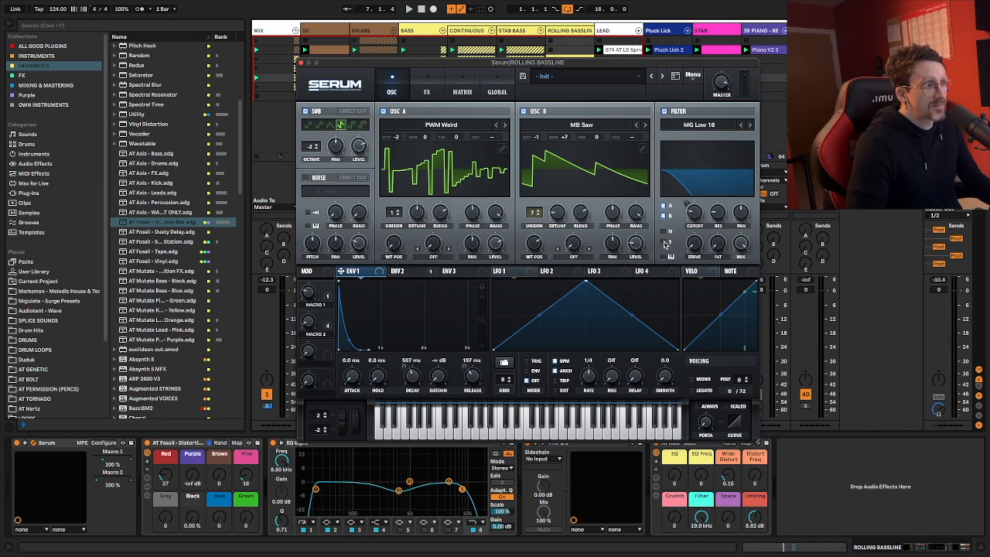
{"action": "key", "text": "space"}
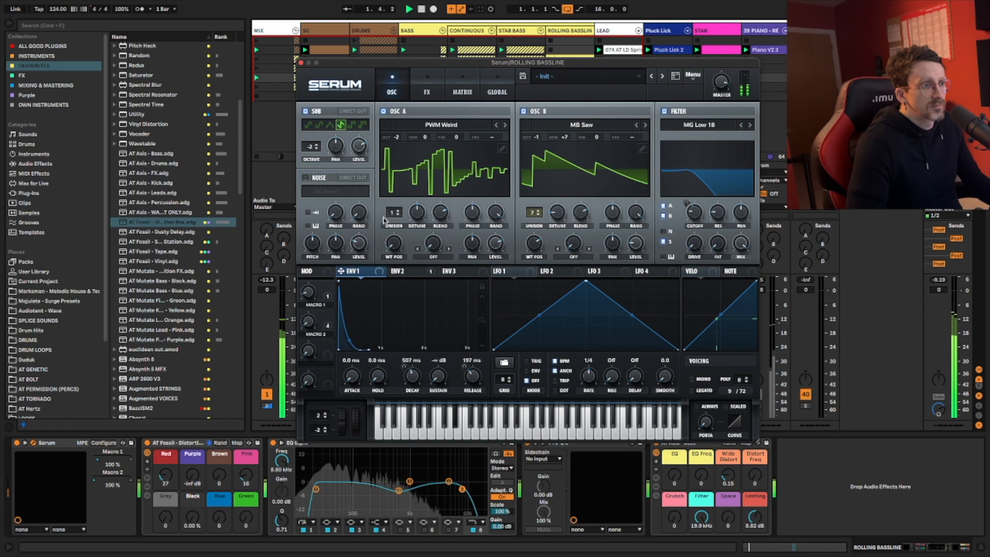
Assign Envelope 1 to the sub oscillator's level and set oscillator A to octave -1 and oscillator B to octave -2
{"action": "left_click_drag", "start_coordinate": [341, 271], "coordinate": [357, 118]}
{"action": "left_click_drag", "start_coordinate": [401, 140], "coordinate": [401, 137]}
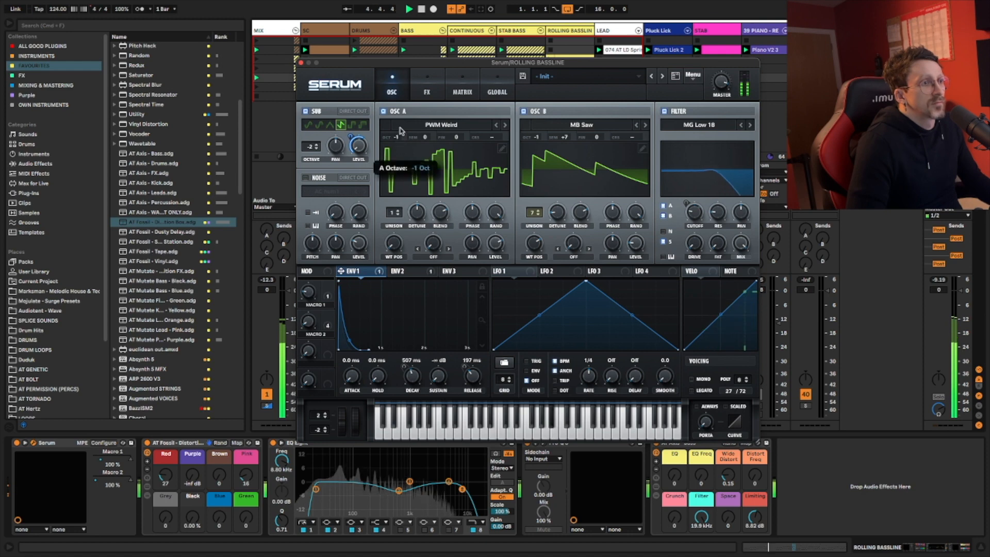
{"action": "left_click_drag", "start_coordinate": [538, 140], "coordinate": [540, 160]}
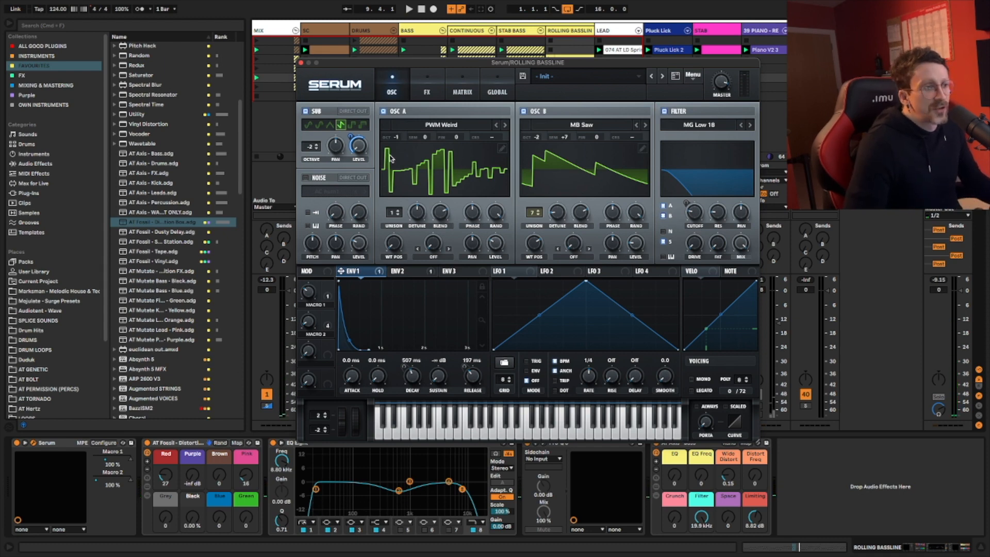
Close Serum, then fold the BASS group and mute it with its solo cleared
{"action": "left_click", "coordinate": [301, 63]}
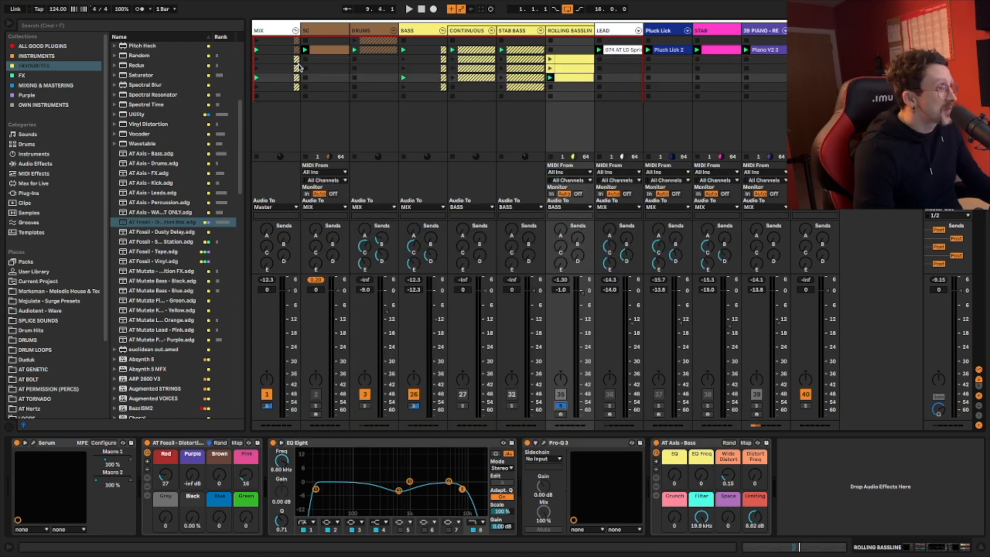
{"action": "left_click", "coordinate": [441, 30]}
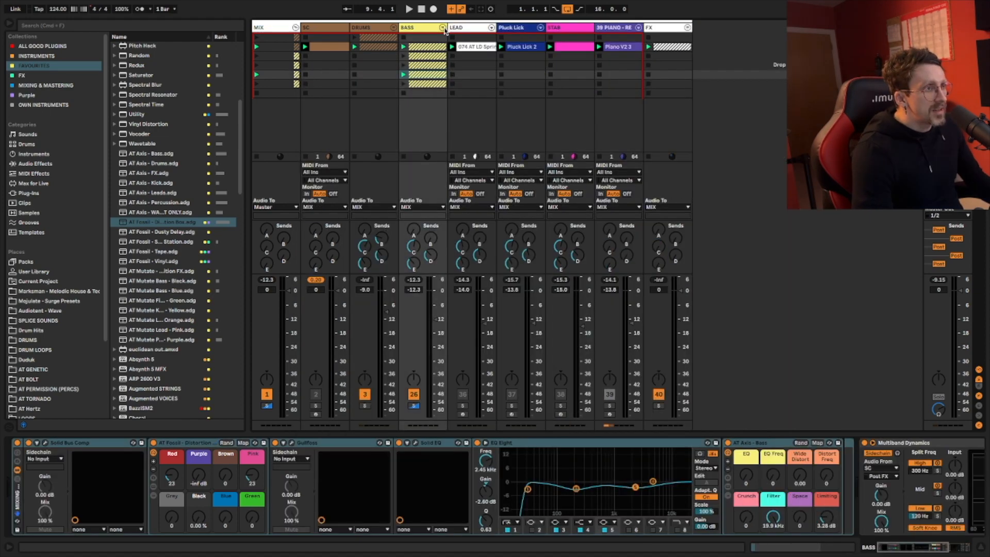
{"action": "left_click", "coordinate": [413, 406]}
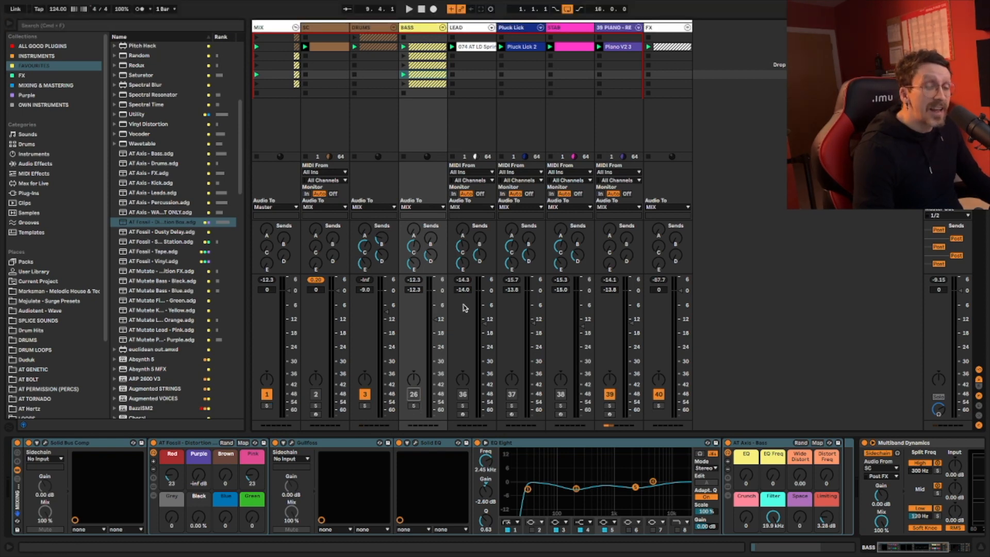
Unfold the DRUMS group and play it soloed, leaving the BASS group folded
{"action": "left_click", "coordinate": [394, 29]}
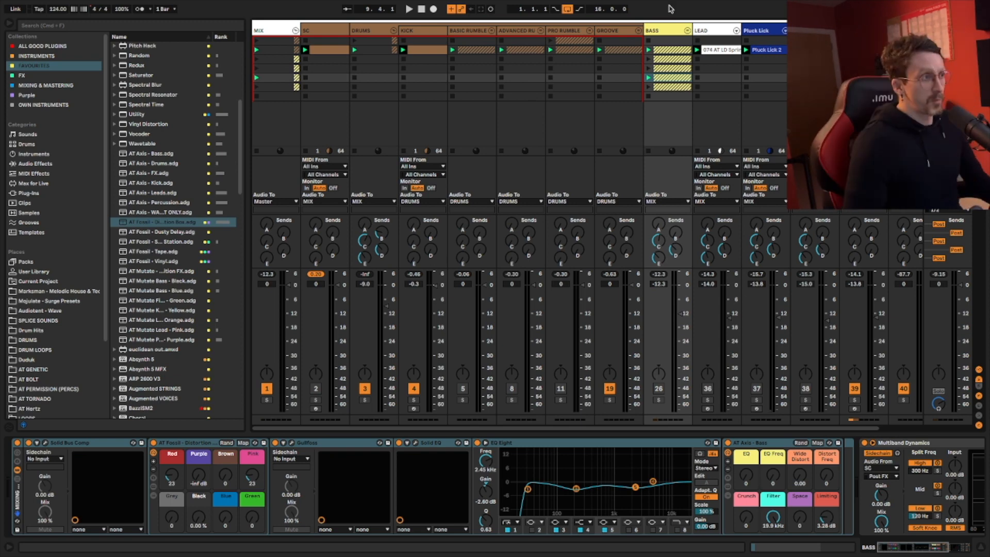
{"action": "left_click", "coordinate": [686, 32]}
{"action": "left_click", "coordinate": [686, 31]}
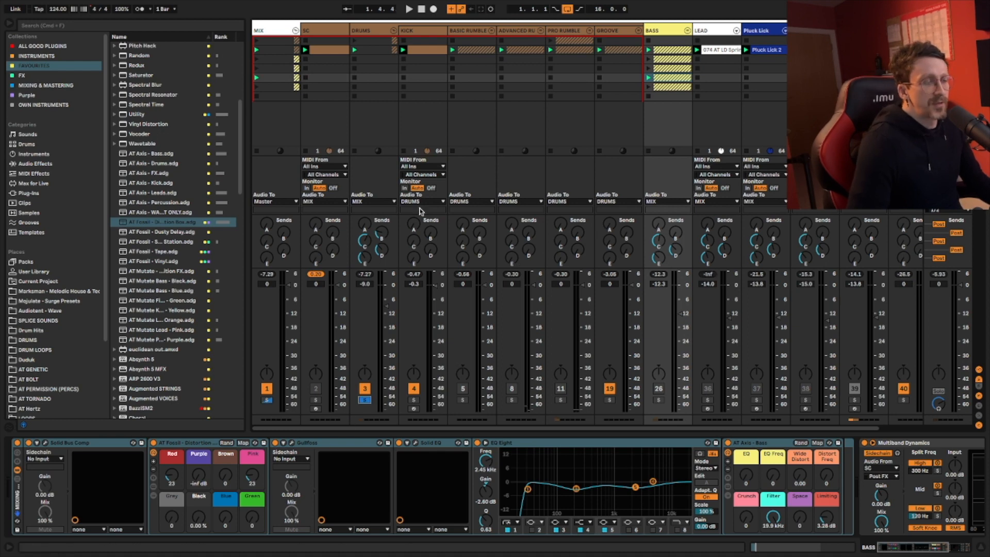
{"action": "key", "text": "space"}
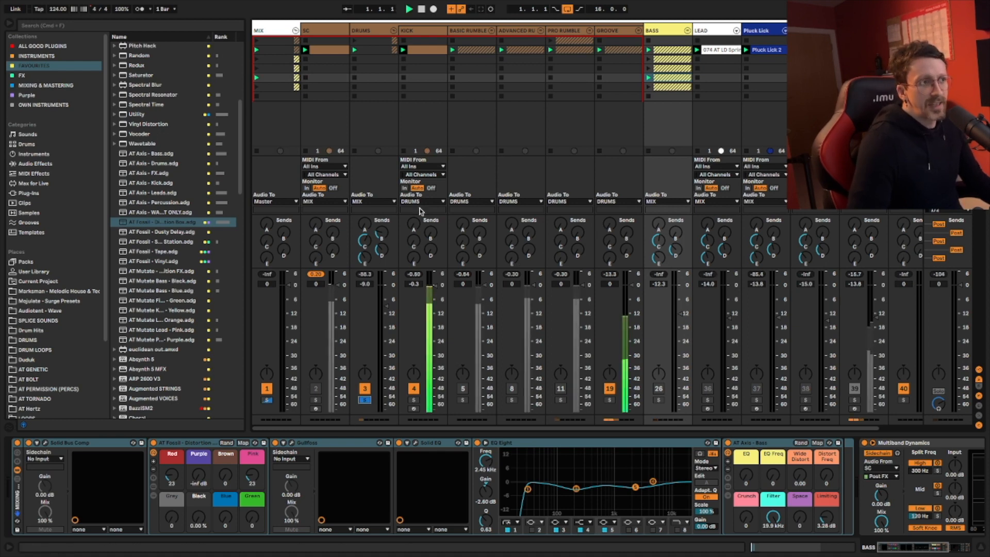
Stop playback and look through the BASIC RUMBLE, ADVANCED RUMBLE and PRO RUMBLE groups
{"action": "left_click", "coordinate": [459, 33]}
{"action": "key", "text": "space"}
{"action": "left_click", "coordinate": [515, 33]}
{"action": "left_click", "coordinate": [561, 33]}
{"action": "left_click", "coordinate": [516, 34]}
{"action": "left_click", "coordinate": [478, 35]}
{"action": "left_click", "coordinate": [516, 34]}
{"action": "left_click", "coordinate": [573, 32]}
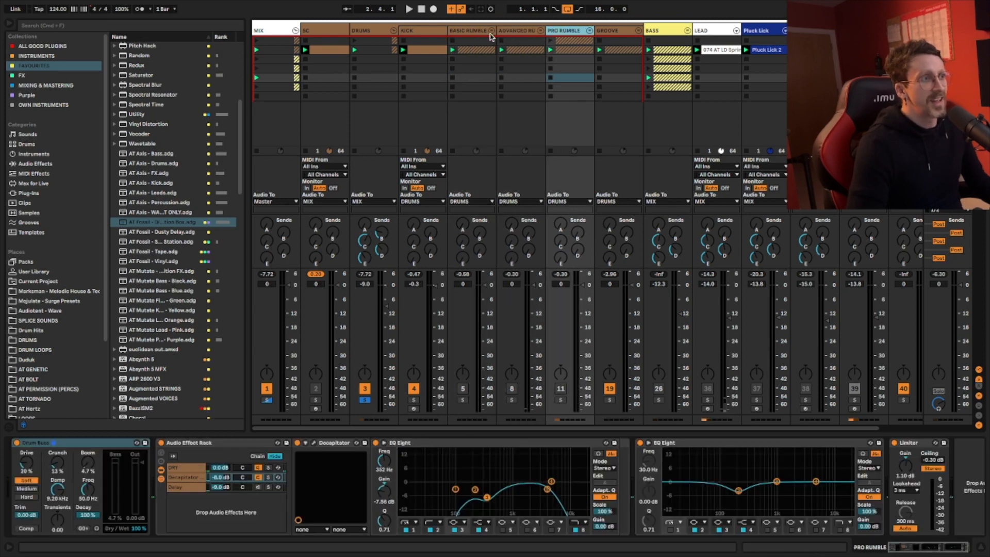
Unfold the BASIC RUMBLE group, mute the standalone KICK track and activate the group
{"action": "left_click", "coordinate": [491, 31]}
{"action": "scroll", "coordinate": [456, 43], "scroll_direction": "right", "scroll_amount": 3}
{"action": "left_click", "coordinate": [395, 33]}
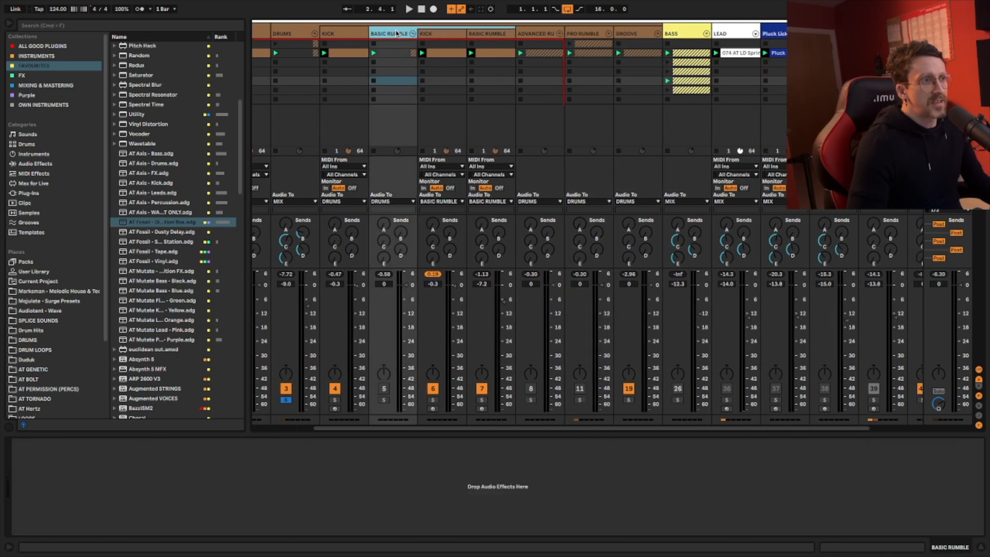
{"action": "left_click", "coordinate": [337, 390]}
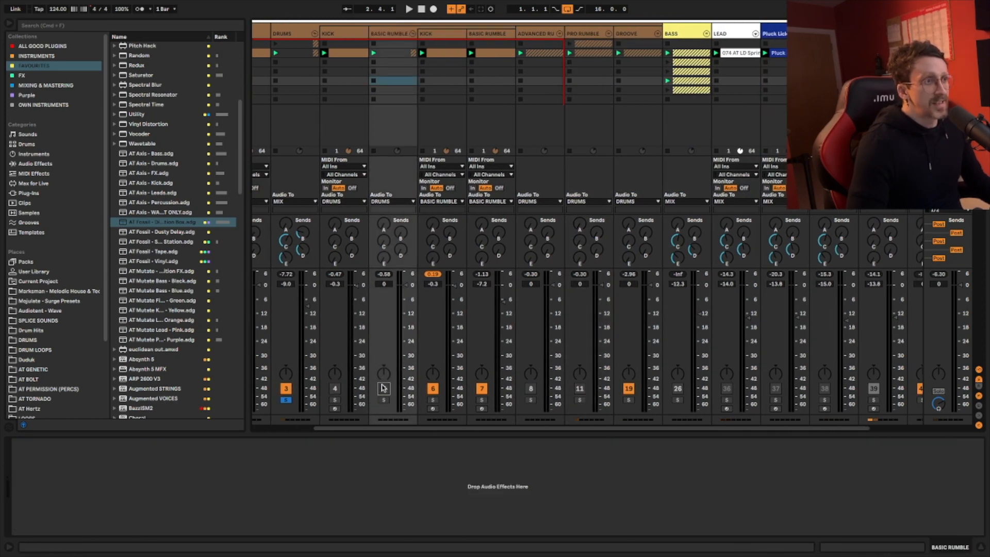
Examine the device chains of the KICK and BASIC RUMBLE tracks inside the group, from the Reverb to the Auto Filter
{"action": "left_click", "coordinate": [444, 34]}
{"action": "left_click", "coordinate": [499, 34]}
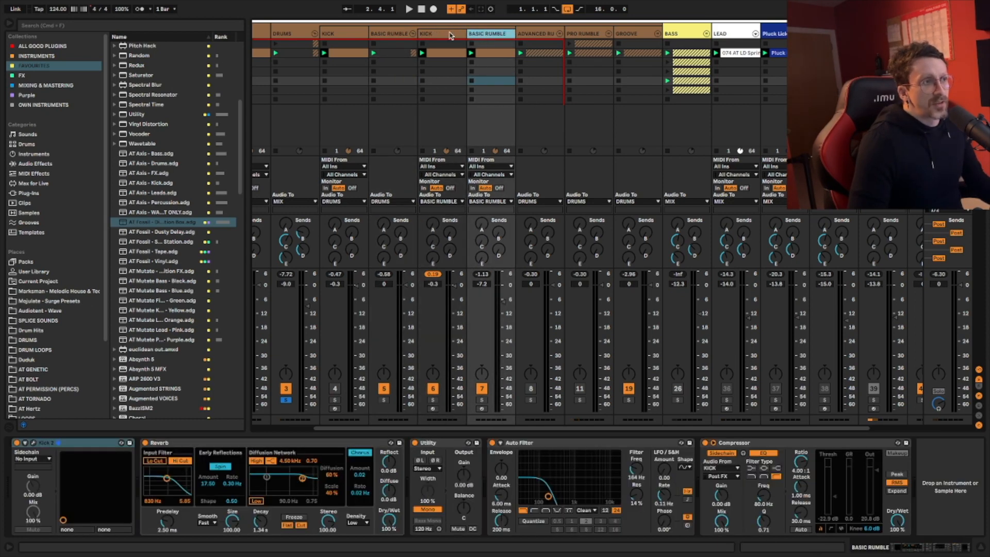
{"action": "scroll", "coordinate": [450, 35], "scroll_direction": "left", "scroll_amount": 2}
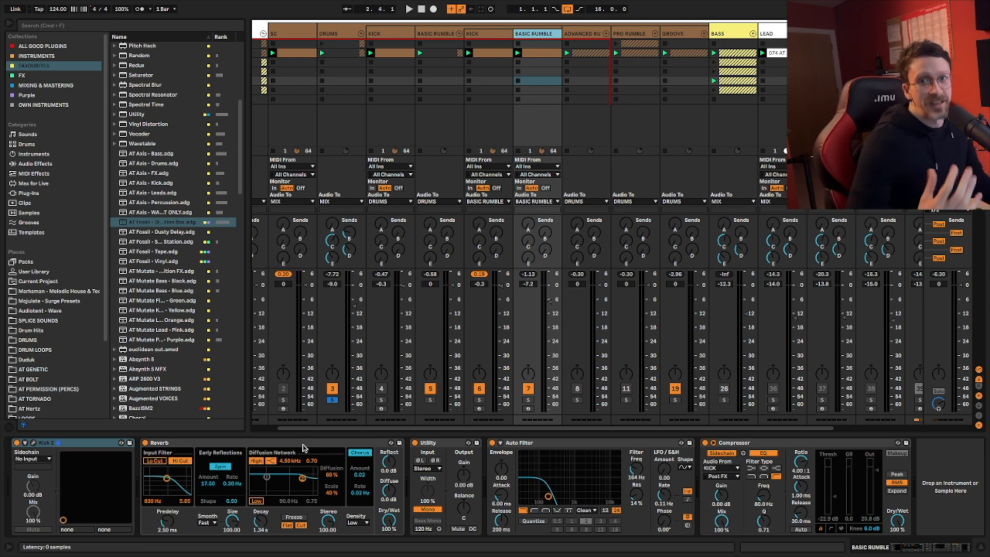
{"action": "left_click", "coordinate": [513, 446]}
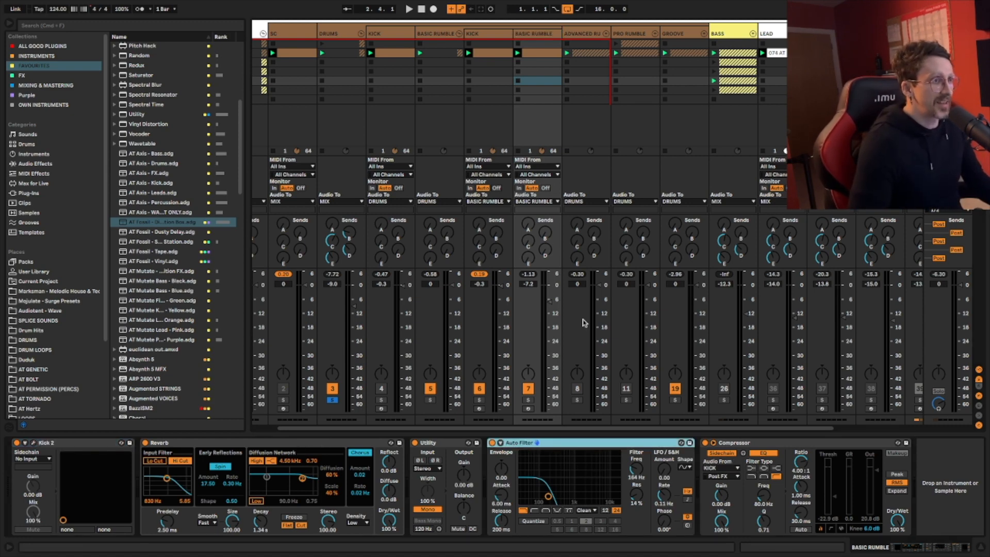
Solo the BASIC RUMBLE group and its rumble track and play it with Reverb, Utility, Auto Filter and Compressor bypassed
{"action": "left_click", "coordinate": [429, 400]}
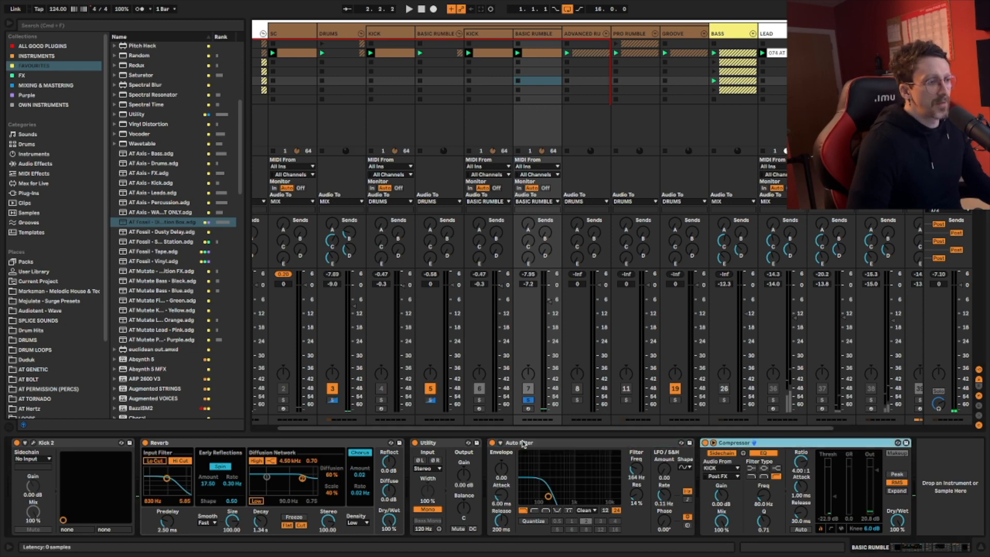
{"action": "left_click", "coordinate": [518, 444], "text": "shift"}
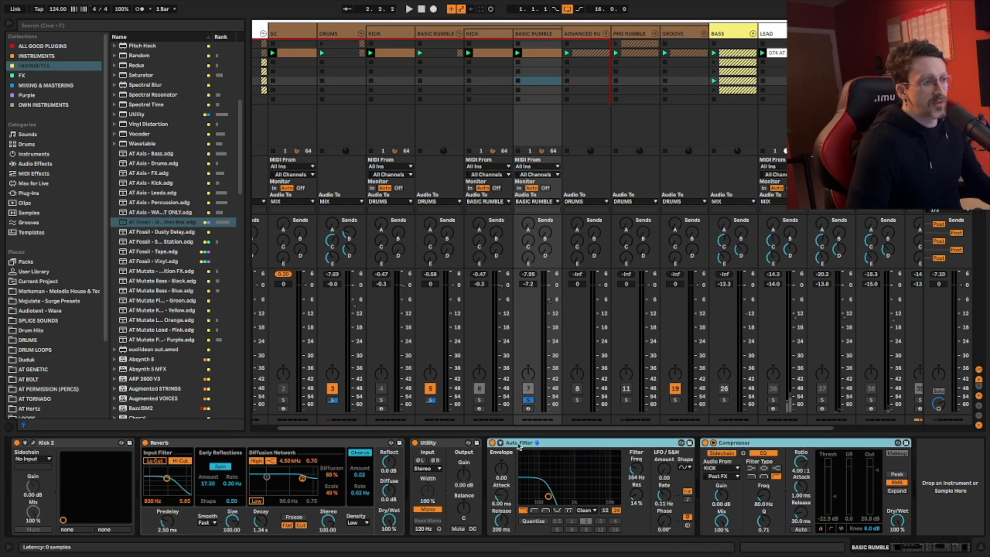
{"action": "left_click", "coordinate": [155, 443], "text": "shift"}
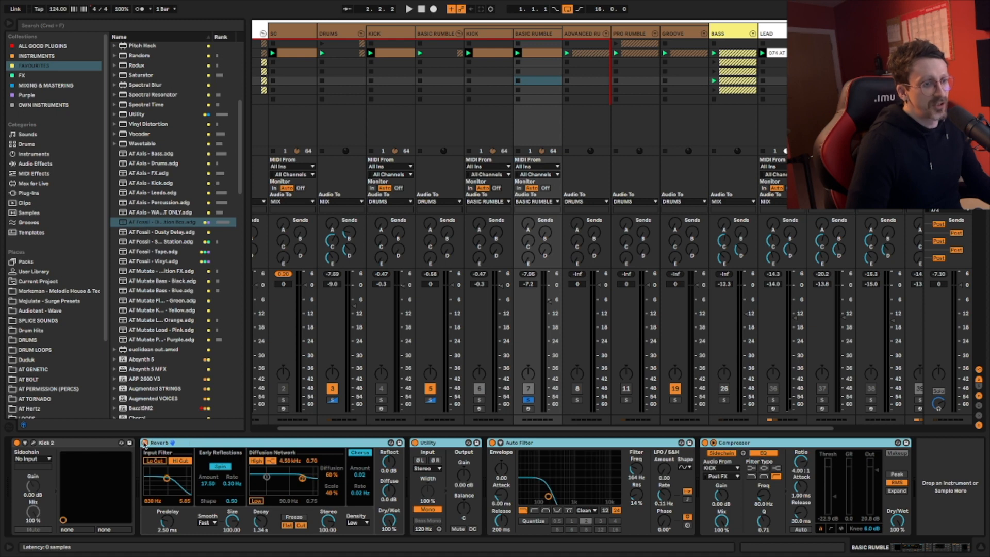
{"action": "left_click", "coordinate": [145, 443]}
{"action": "key", "text": "space"}
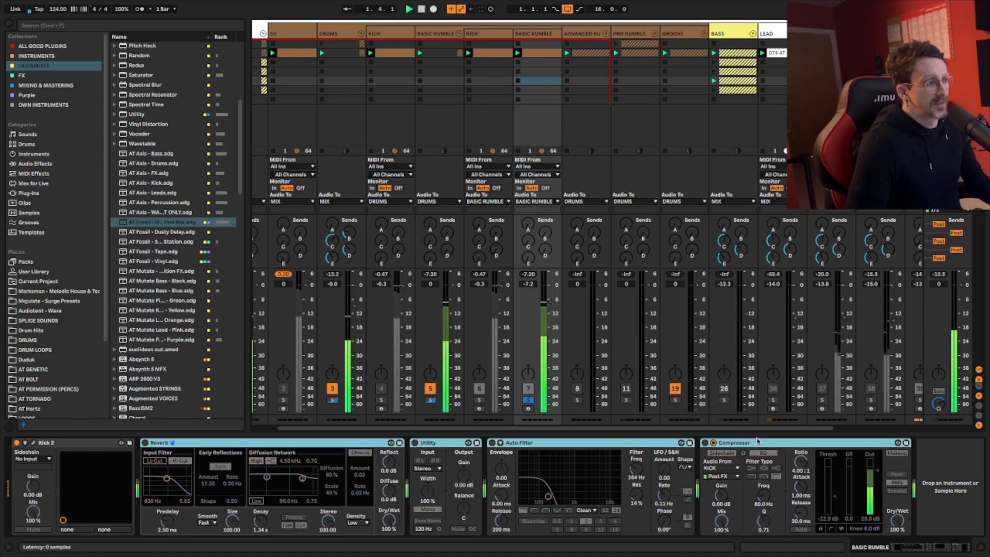
{"action": "left_click", "coordinate": [145, 443]}
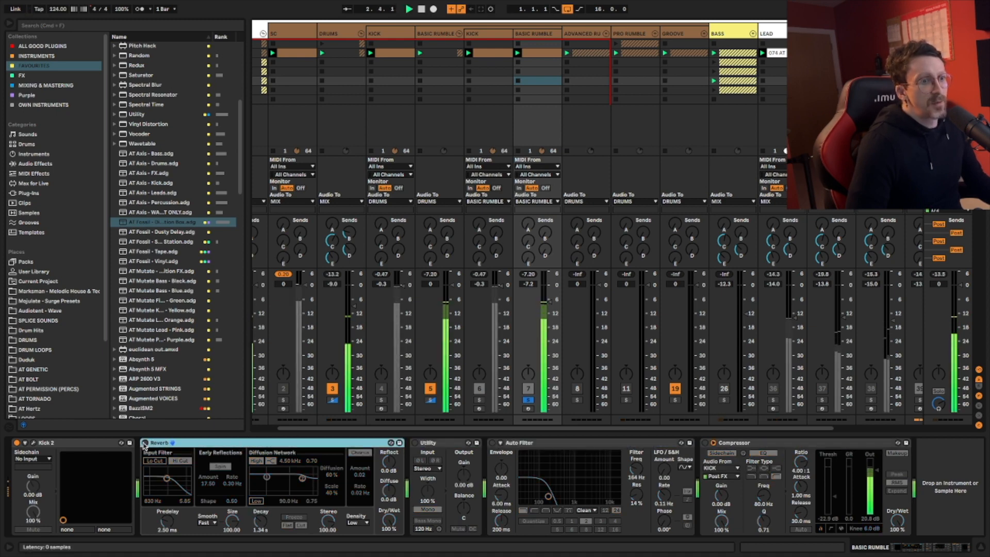
Re-enable Reverb, Utility, Auto Filter and Compressor one by one during playback and solo the KICK alongside the rumble track
{"action": "left_click", "coordinate": [145, 443]}
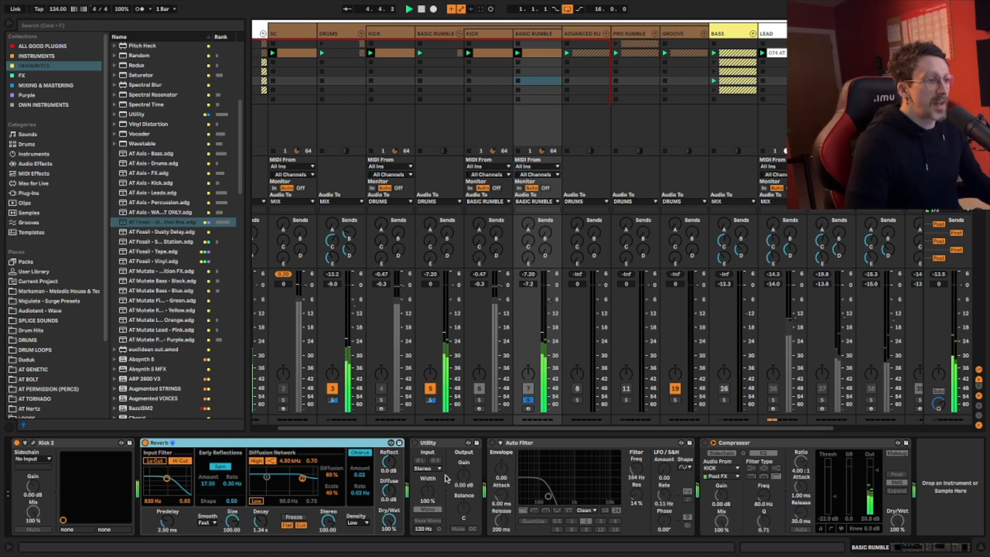
{"action": "left_click", "coordinate": [414, 443]}
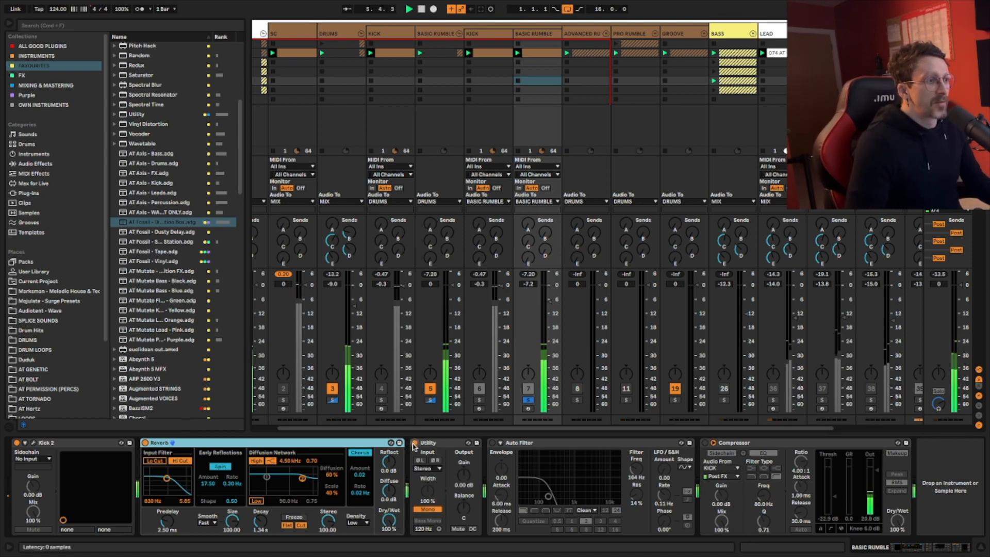
{"action": "left_click", "coordinate": [413, 443]}
{"action": "left_click", "coordinate": [415, 443]}
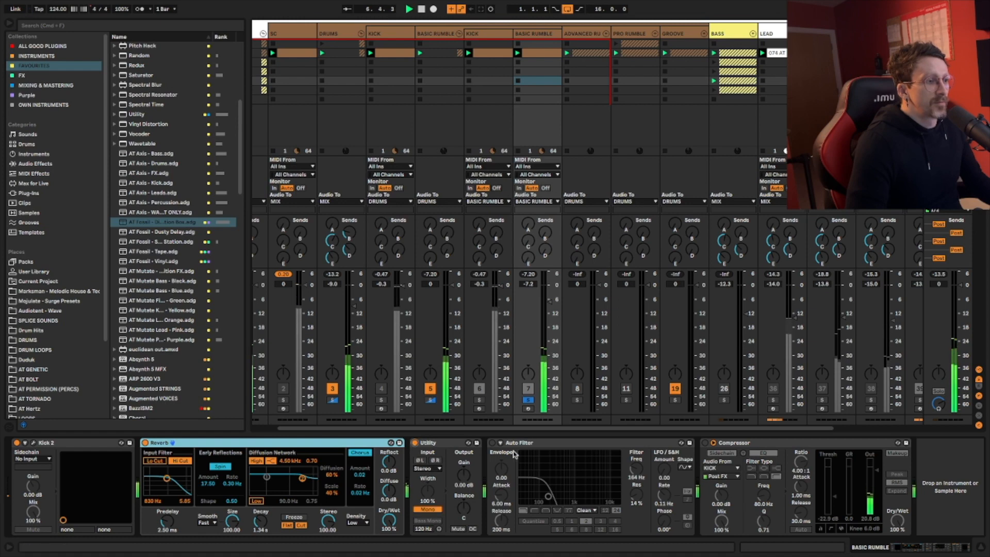
{"action": "left_click", "coordinate": [492, 443]}
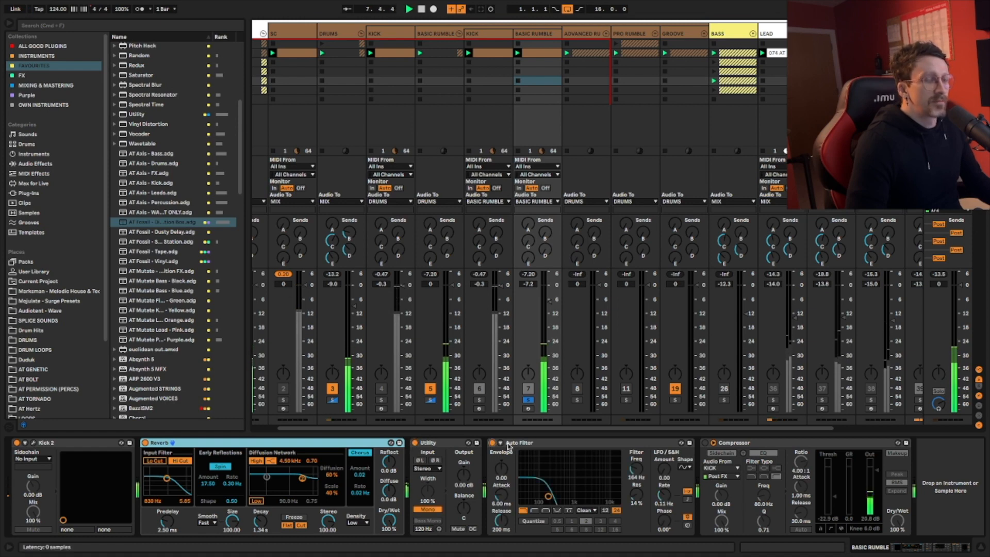
{"action": "left_click", "coordinate": [705, 443]}
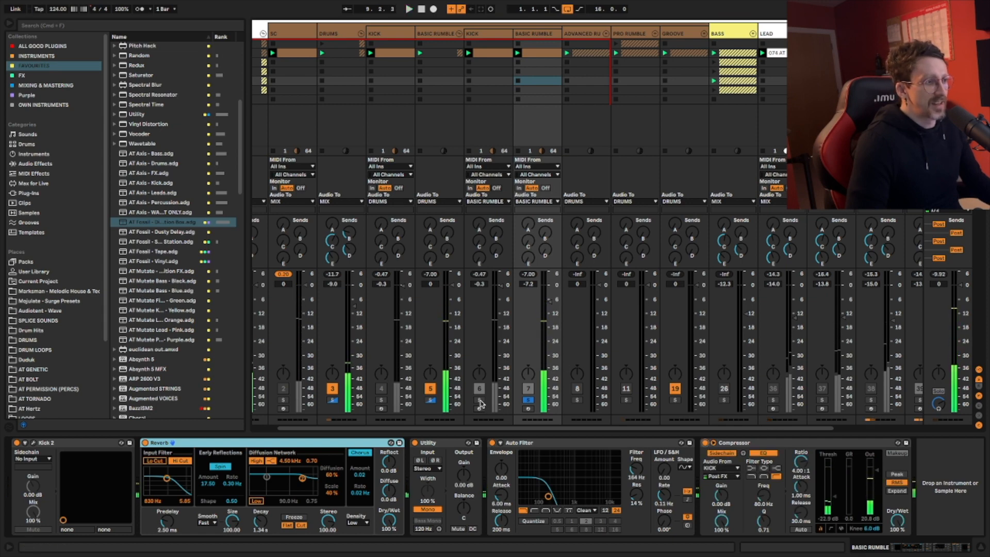
{"action": "left_click", "coordinate": [479, 400]}
{"action": "key", "text": "space"}
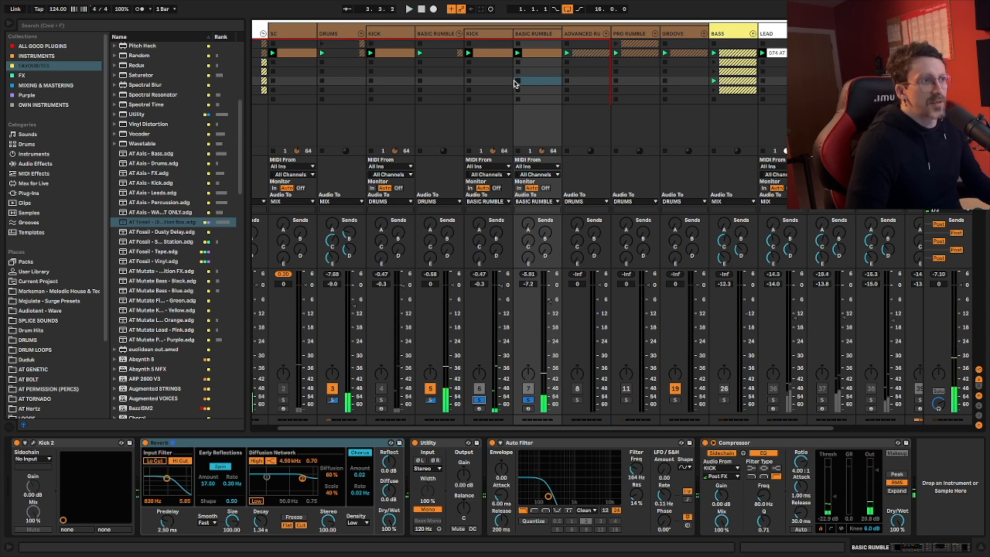
Fold the BASIC RUMBLE group, unsolo the DRUMS group and play the basic rumble with the rest of the mix
{"action": "key", "text": "Delete"}
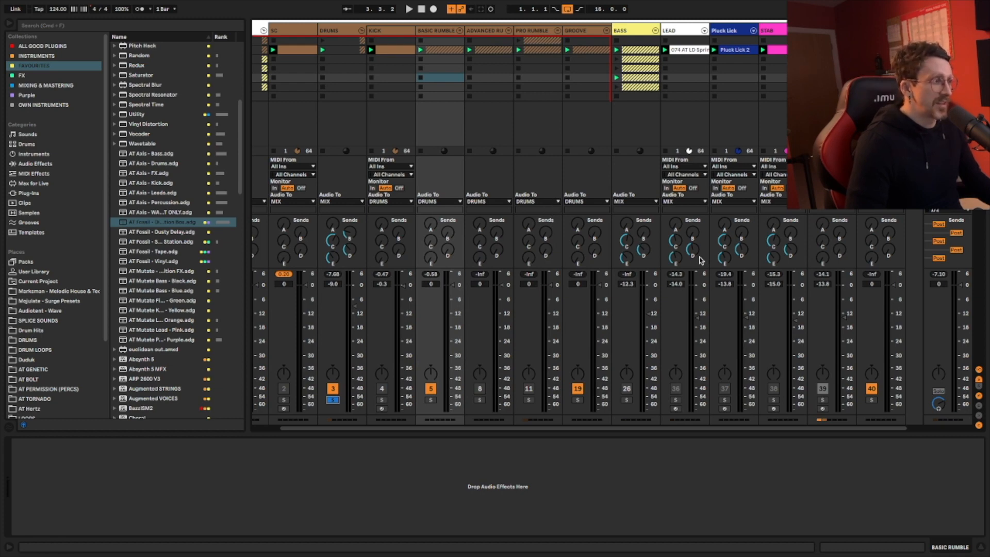
{"action": "left_click", "coordinate": [335, 400]}
{"action": "key", "text": "space"}
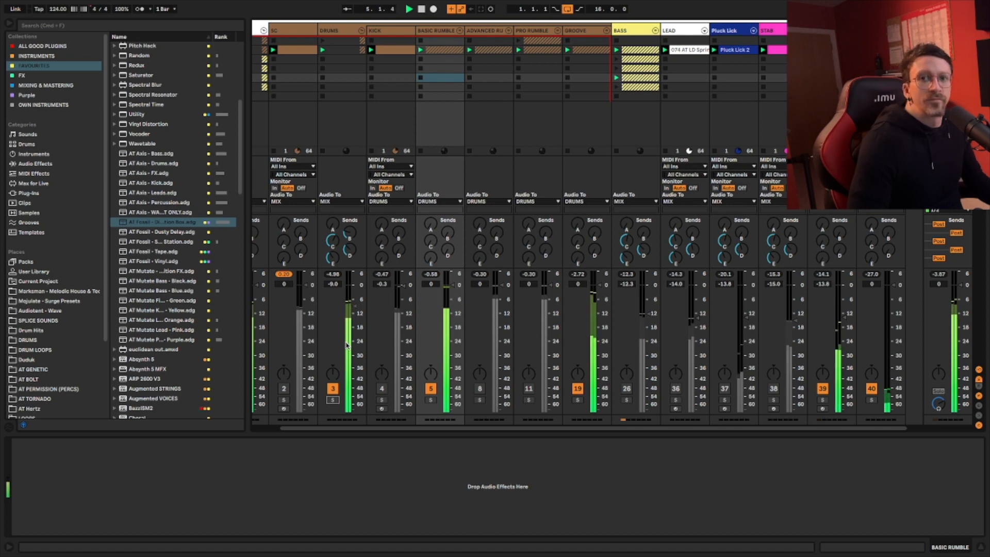
{"action": "key", "text": "space"}
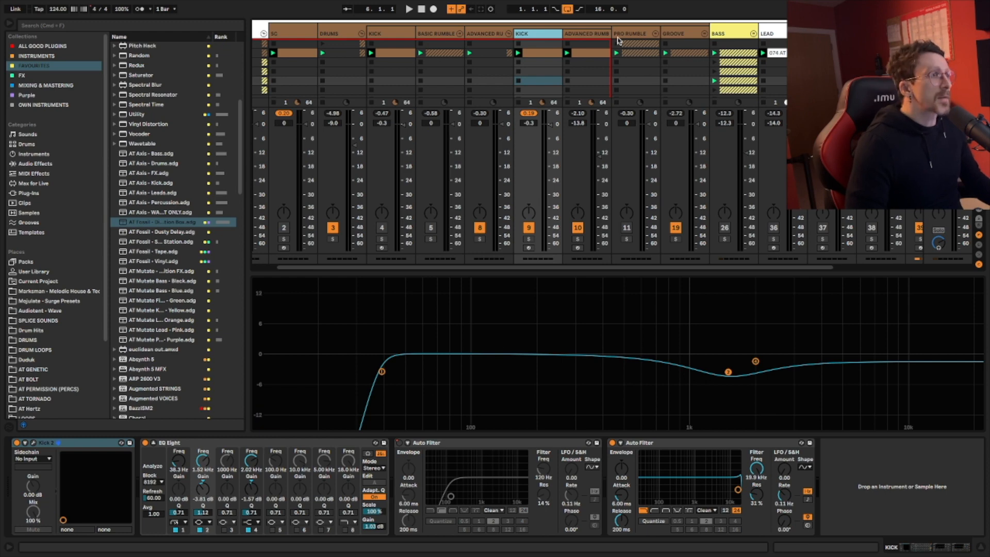
Solo the ADVANCED RUMBLE track inside its group and examine its device chain from Delay to Compressor
{"action": "left_click", "coordinate": [588, 32]}
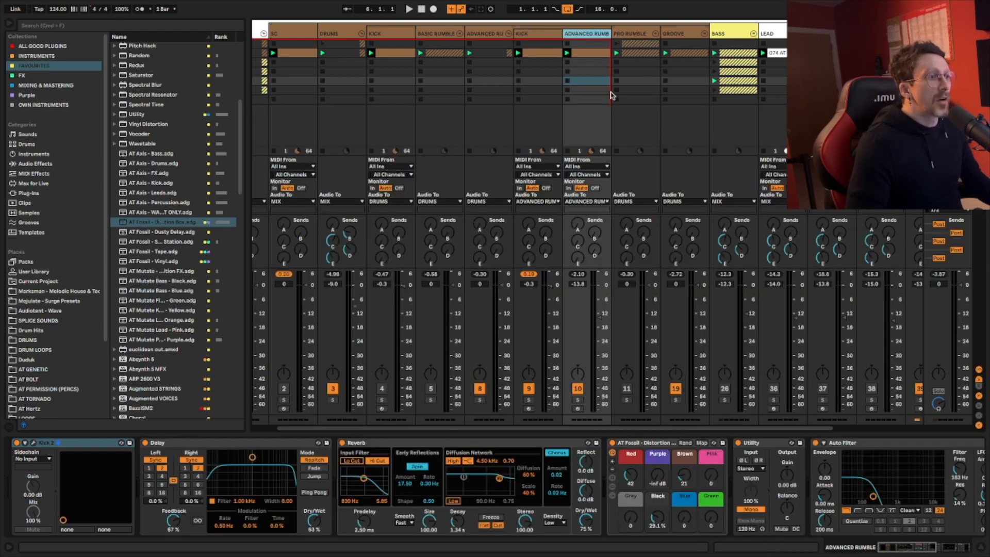
{"action": "left_click", "coordinate": [578, 400]}
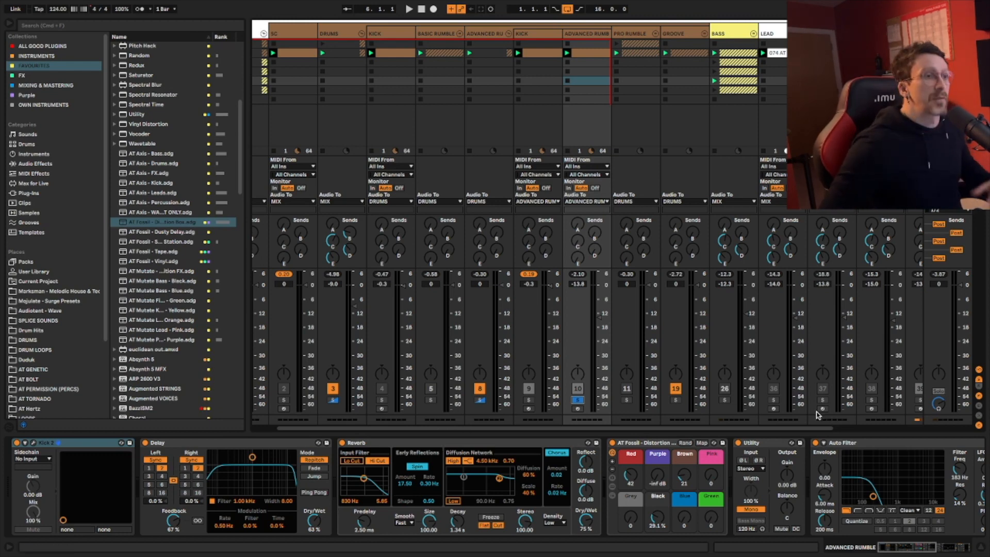
{"action": "scroll", "coordinate": [670, 490], "scroll_direction": "right", "scroll_amount": 5}
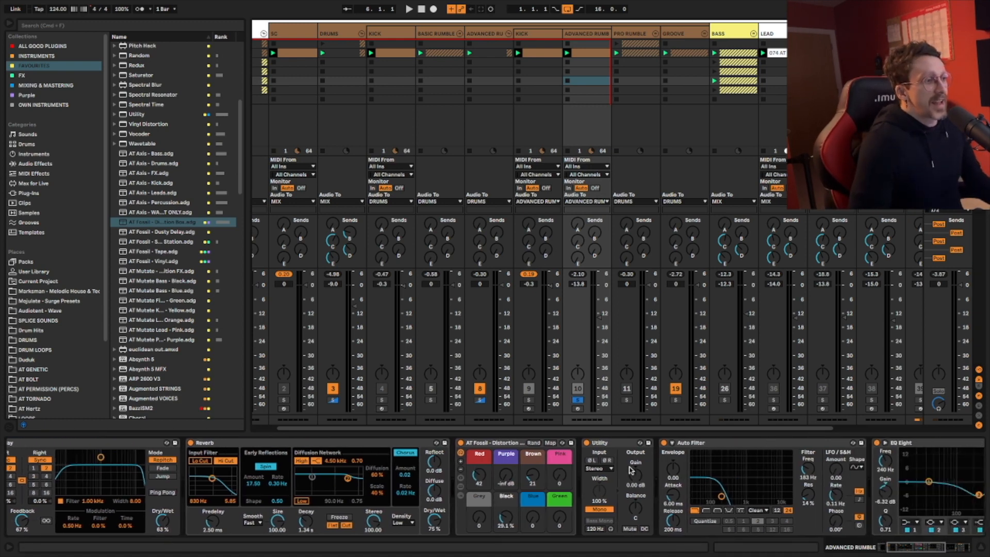
{"action": "left_click", "coordinate": [473, 447]}
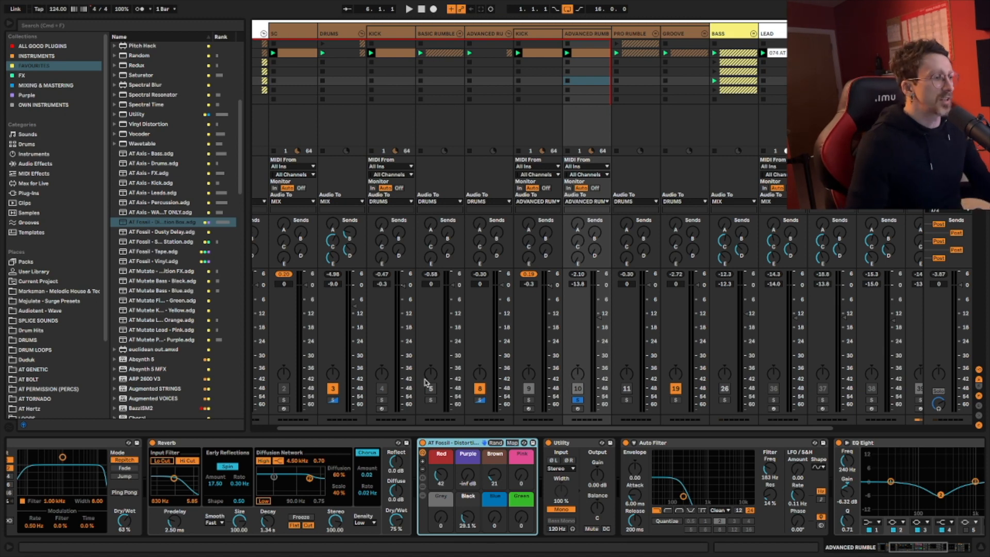
{"action": "scroll", "coordinate": [338, 450], "scroll_direction": "right", "scroll_amount": 6}
{"action": "left_click", "coordinate": [307, 443]}
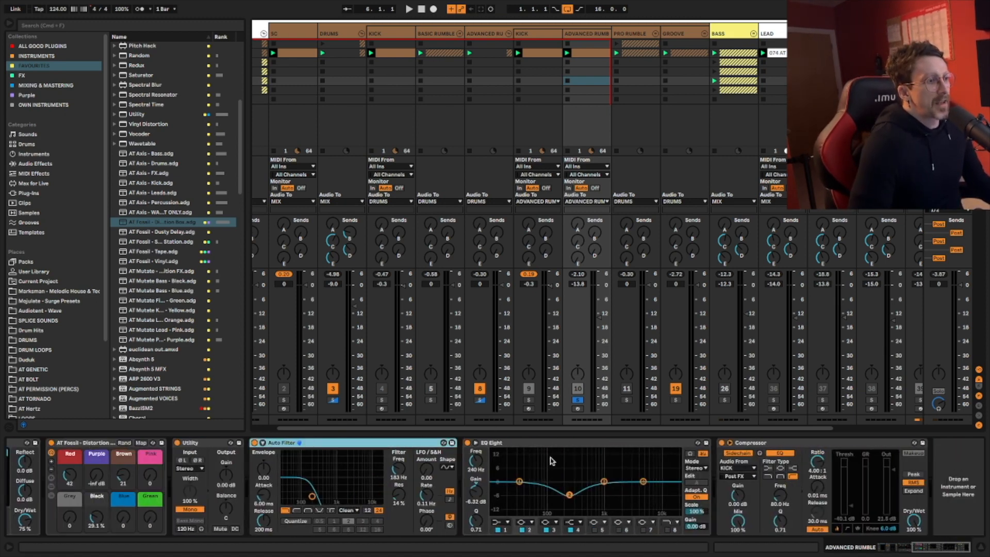
{"action": "left_click", "coordinate": [557, 446]}
{"action": "scroll", "coordinate": [562, 447], "scroll_direction": "left", "scroll_amount": 9}
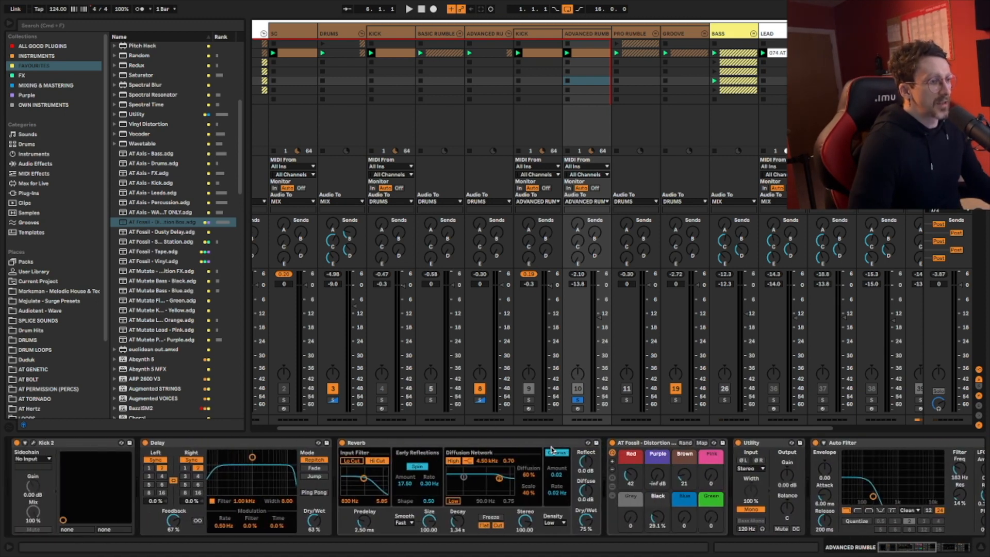
Compare the ADVANCED RUMBLE group against the BASIC RUMBLE group by soloing each in turn during playback
{"action": "left_click", "coordinate": [480, 401]}
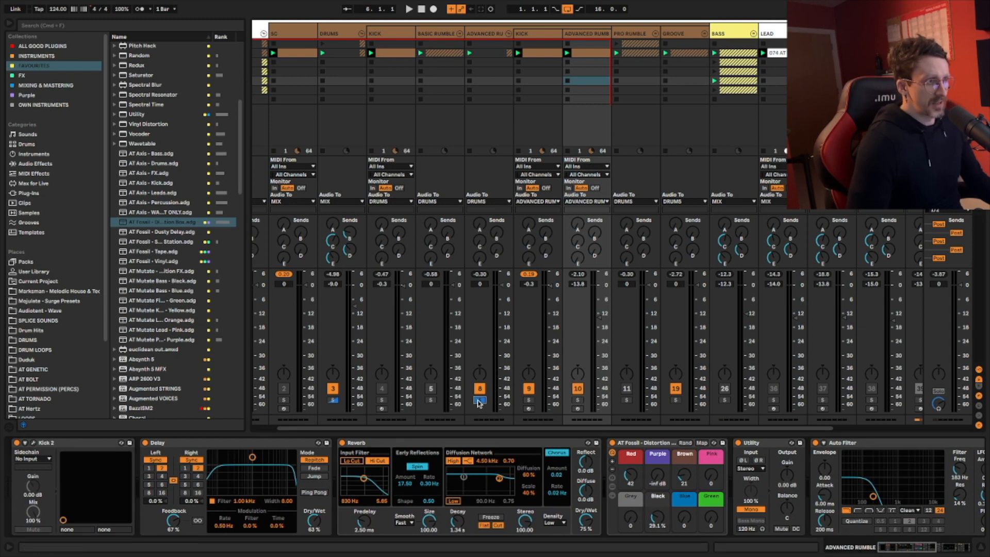
{"action": "key", "text": "space"}
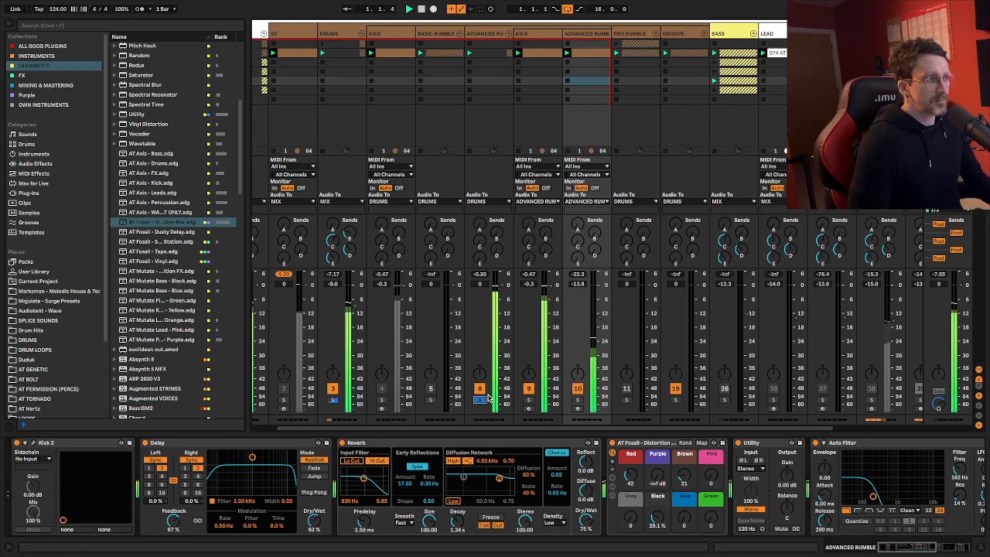
{"action": "left_click", "coordinate": [431, 400]}
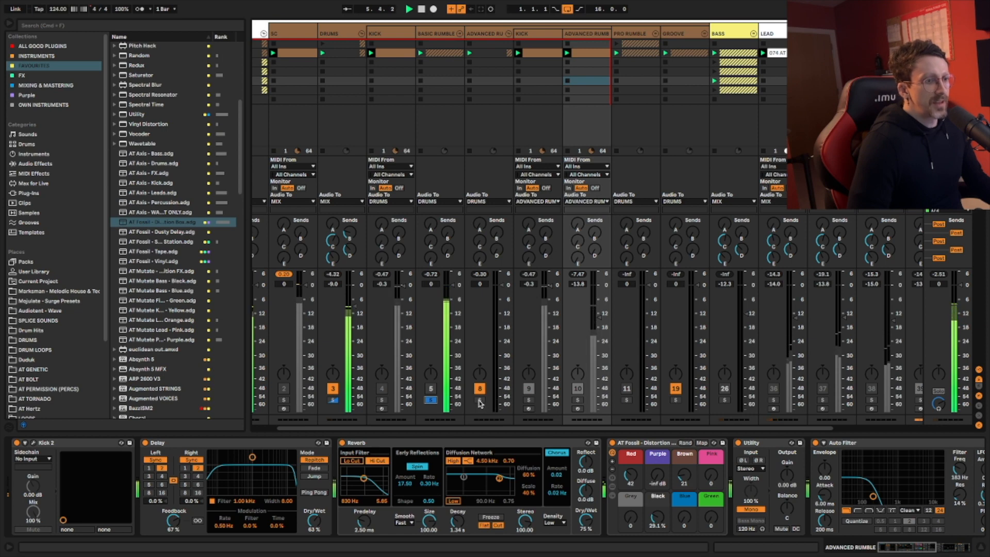
{"action": "left_click", "coordinate": [480, 401]}
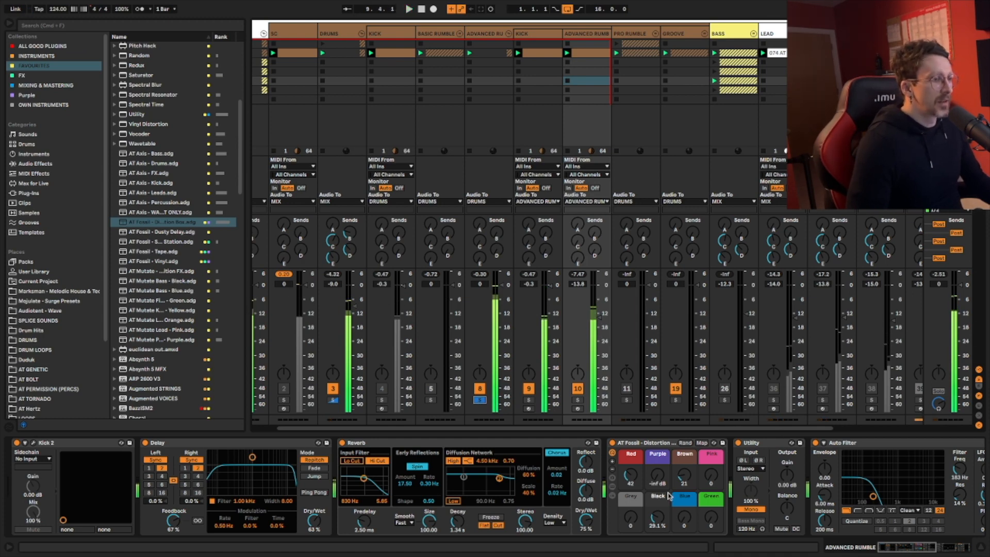
Audition the advanced rumble with Delay bypassed and enabled, trying a time of 3 sixteenths before returning it to 2
{"action": "scroll", "coordinate": [670, 489], "scroll_direction": "right", "scroll_amount": 5}
{"action": "scroll", "coordinate": [673, 482], "scroll_direction": "left", "scroll_amount": 3}
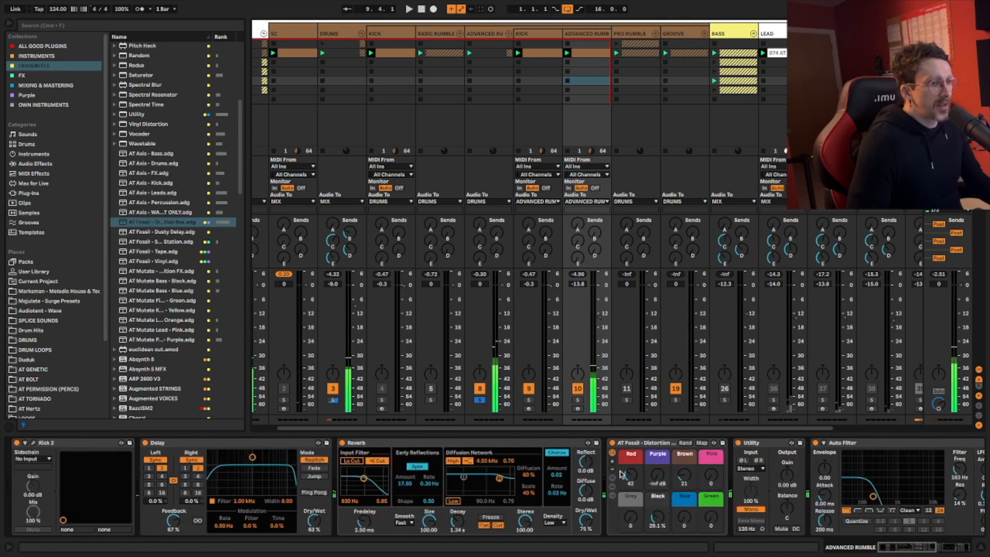
{"action": "left_click", "coordinate": [144, 443]}
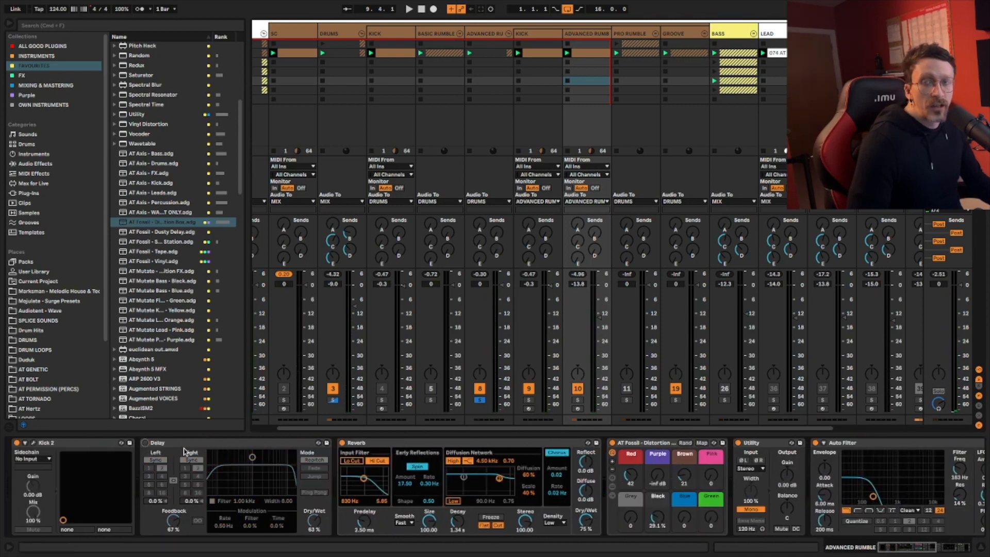
{"action": "key", "text": "space"}
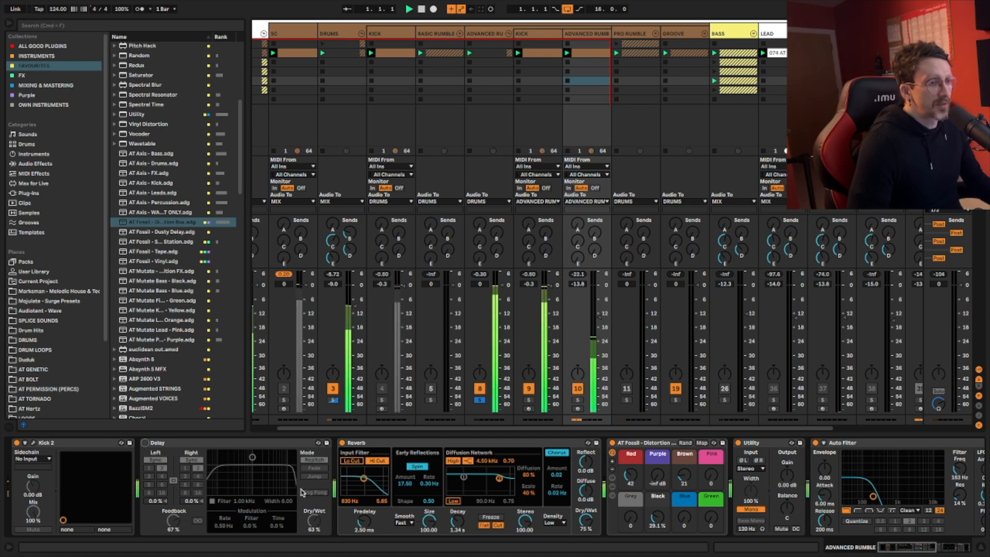
{"action": "left_click", "coordinate": [144, 443]}
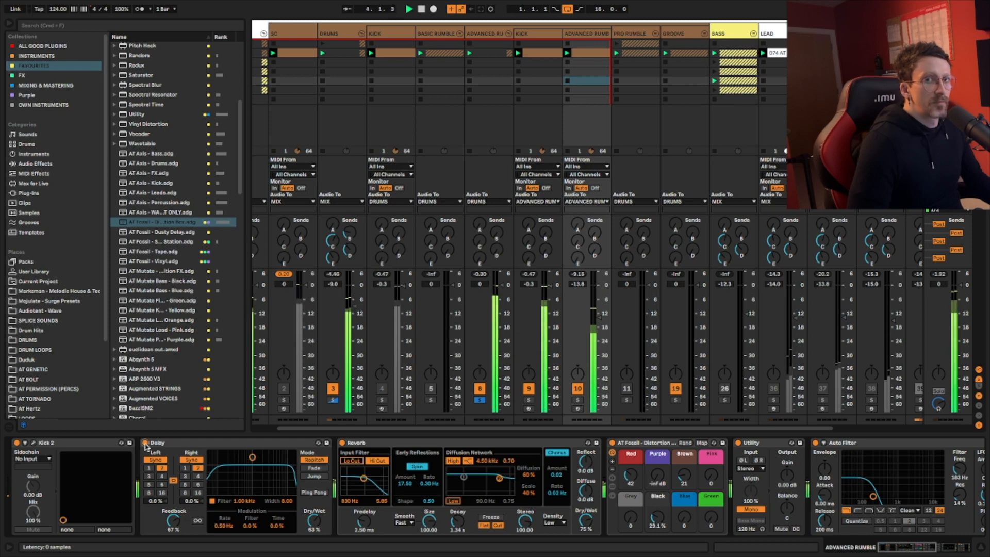
{"action": "left_click", "coordinate": [149, 476]}
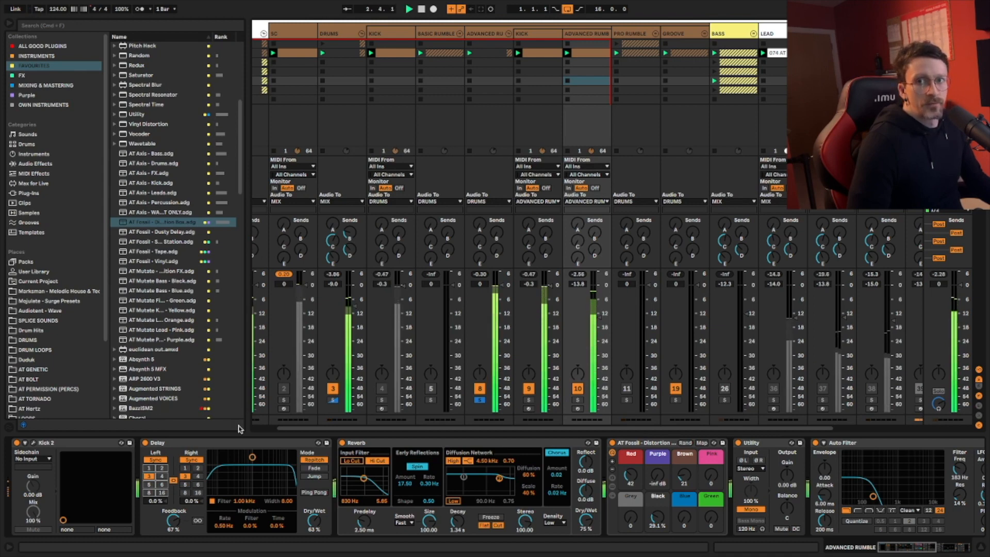
{"action": "left_click", "coordinate": [161, 468]}
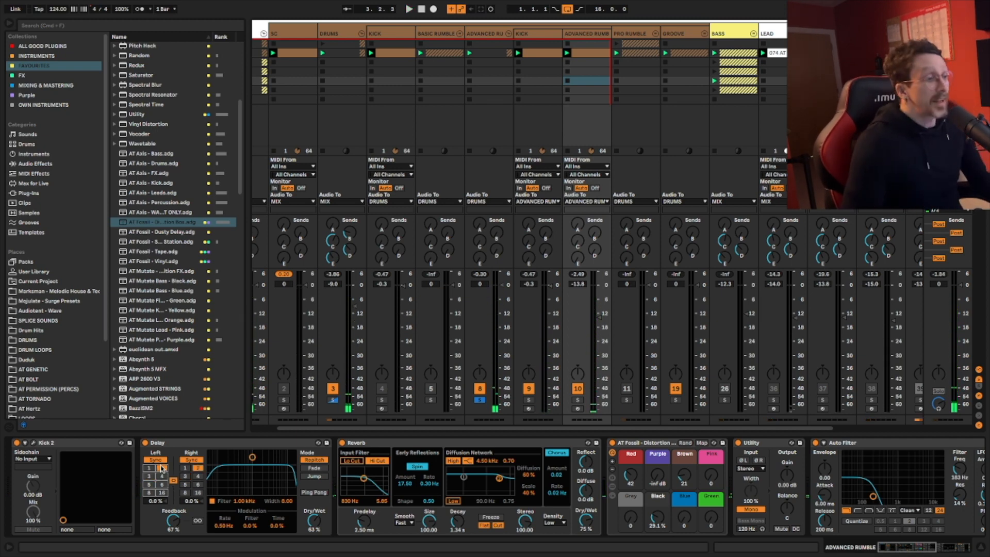
Play the advanced rumble with the Reverb's Dry/Wet at 100% and return it to 75%
{"action": "scroll", "coordinate": [289, 491], "scroll_direction": "right", "scroll_amount": 3}
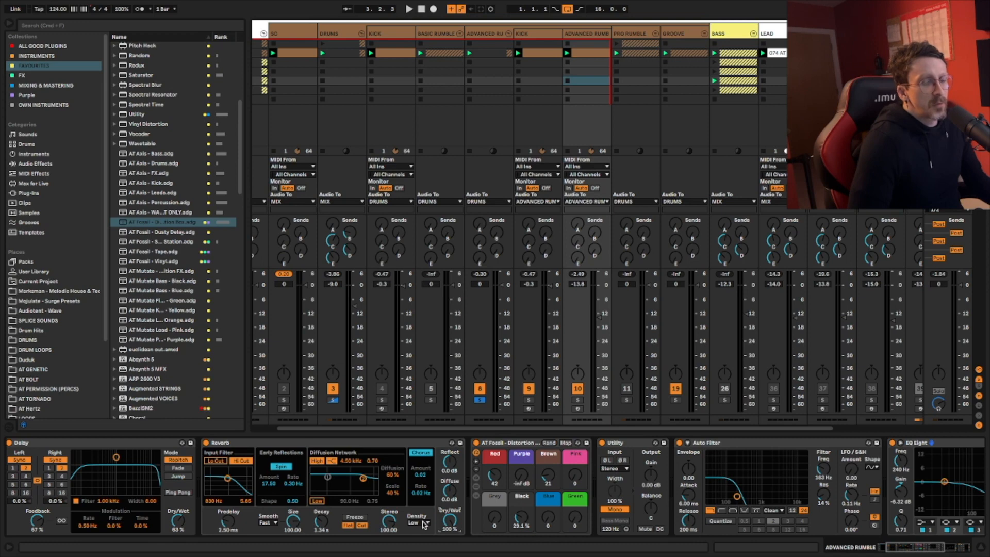
{"action": "key", "text": "space"}
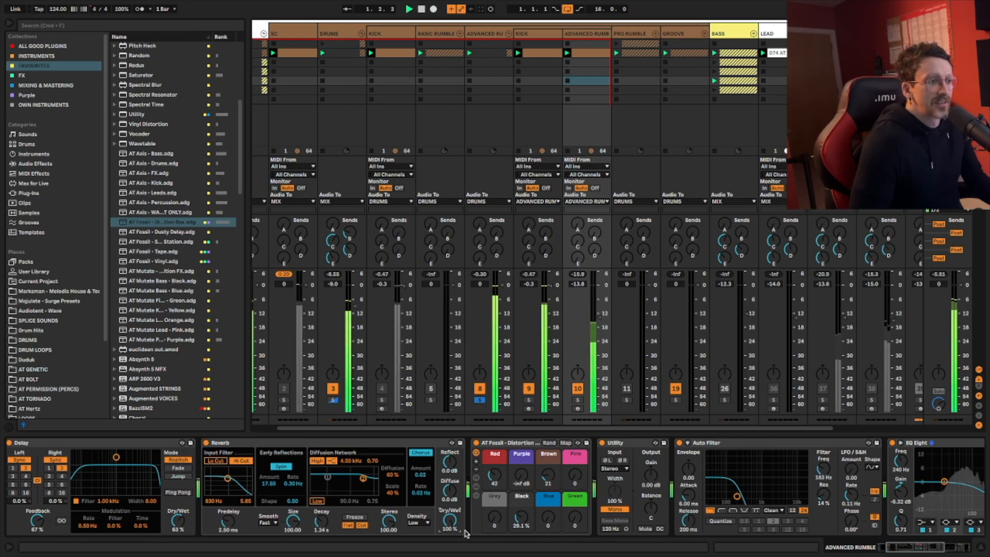
{"action": "left_click_drag", "start_coordinate": [452, 528], "coordinate": [452, 544]}
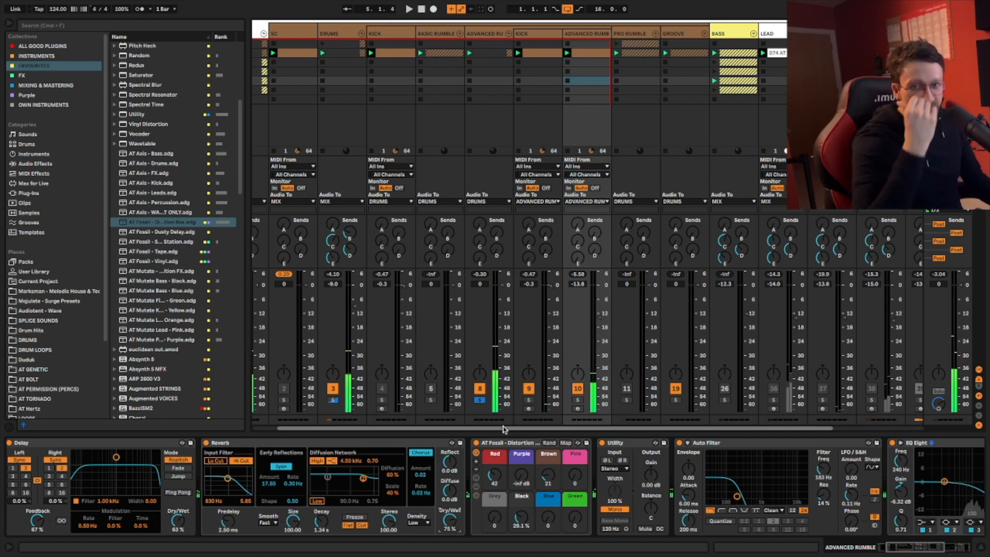
Play the advanced rumble to compare the AT Fossil Distortion rack bypassed and enabled
{"action": "left_click", "coordinate": [499, 447]}
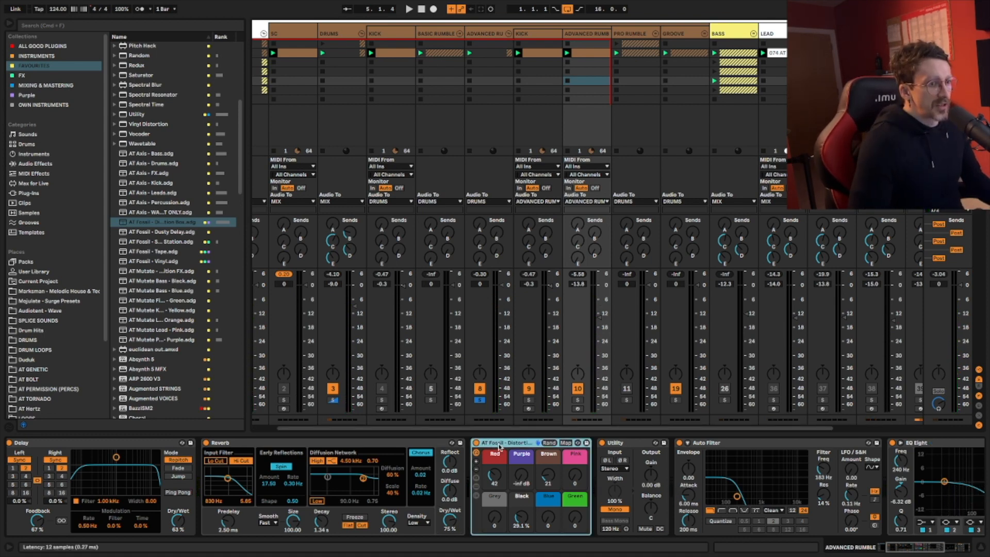
{"action": "scroll", "coordinate": [499, 447], "scroll_direction": "left", "scroll_amount": 3}
{"action": "scroll", "coordinate": [506, 446], "scroll_direction": "right", "scroll_amount": 4}
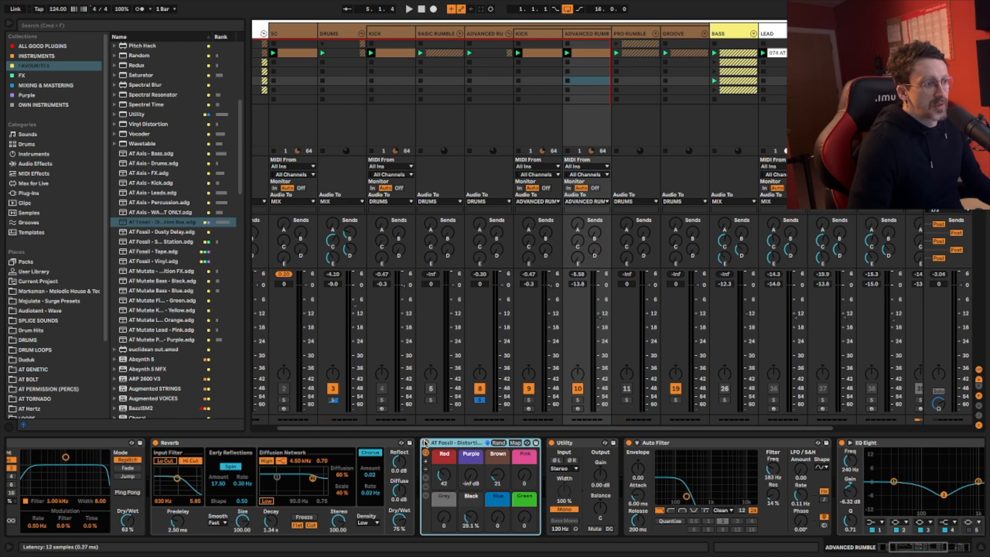
{"action": "key", "text": "space"}
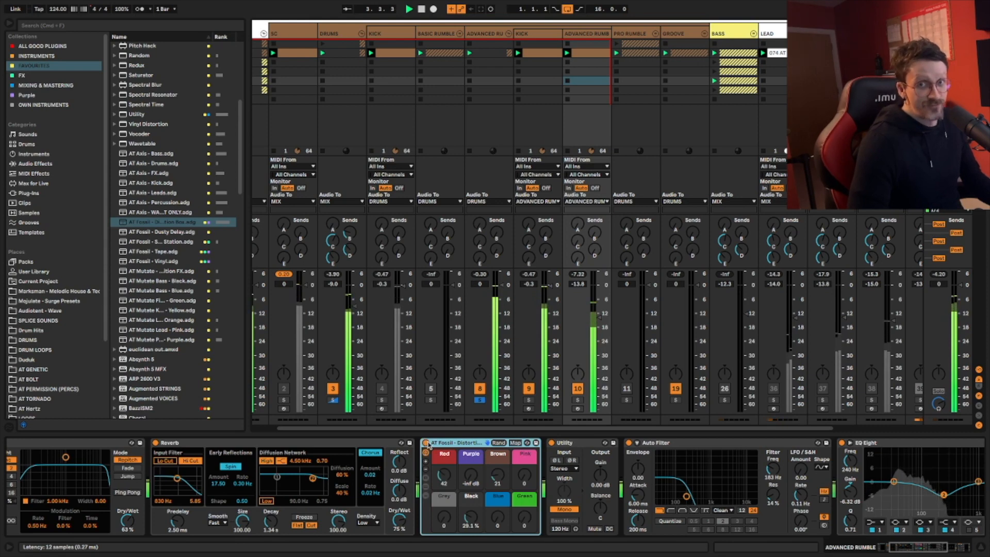
{"action": "key", "text": "space"}
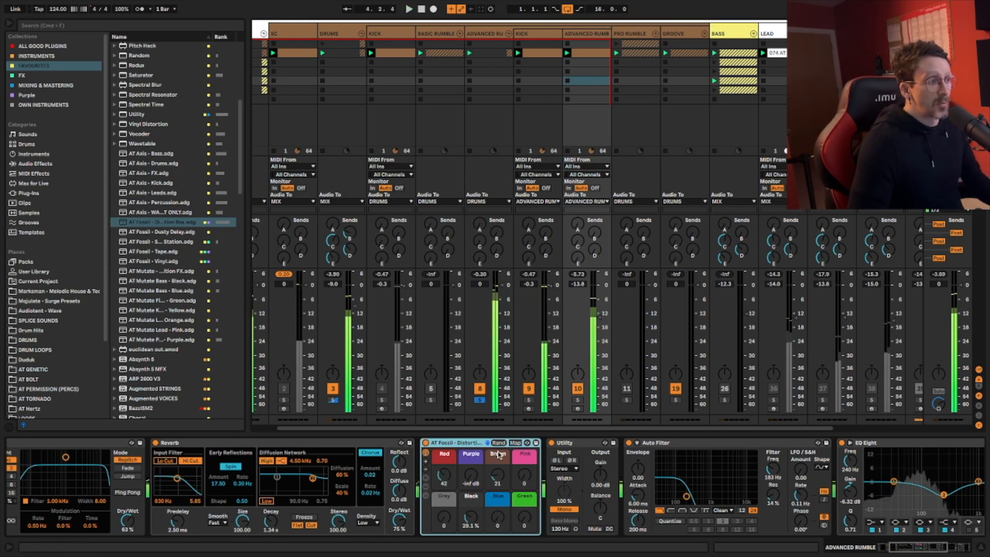
Play the advanced rumble to compare EQ Eight's band 2 disabled and enabled
{"action": "scroll", "coordinate": [499, 454], "scroll_direction": "right", "scroll_amount": 2}
{"action": "scroll", "coordinate": [499, 455], "scroll_direction": "right", "scroll_amount": 5}
{"action": "scroll", "coordinate": [479, 455], "scroll_direction": "right", "scroll_amount": 3}
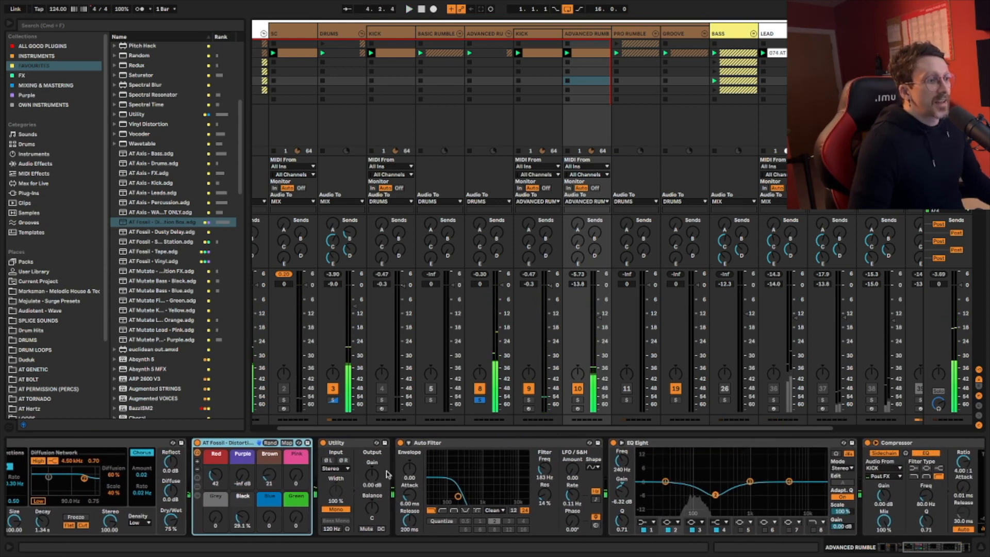
{"action": "scroll", "coordinate": [618, 479], "scroll_direction": "right", "scroll_amount": 6}
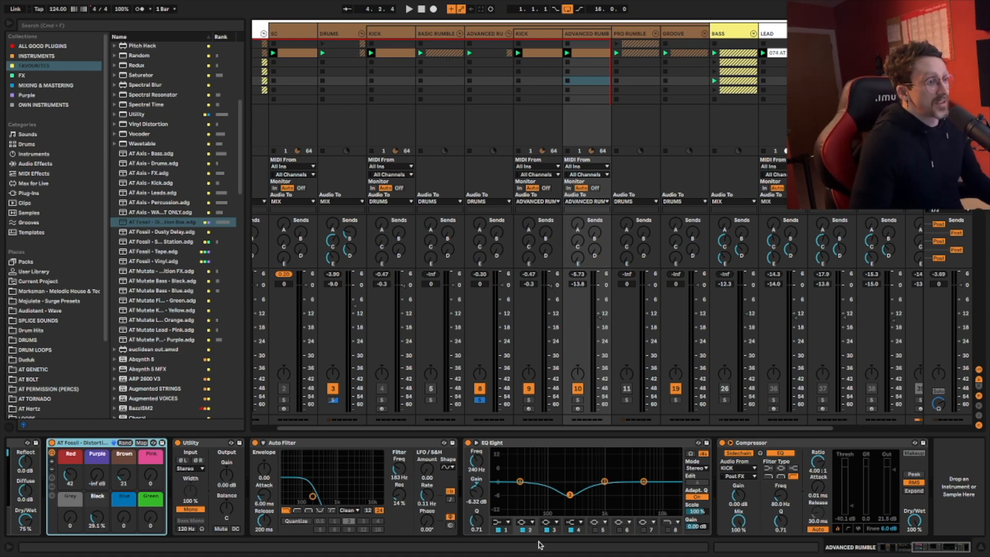
{"action": "key", "text": "space"}
{"action": "left_click", "coordinate": [522, 529]}
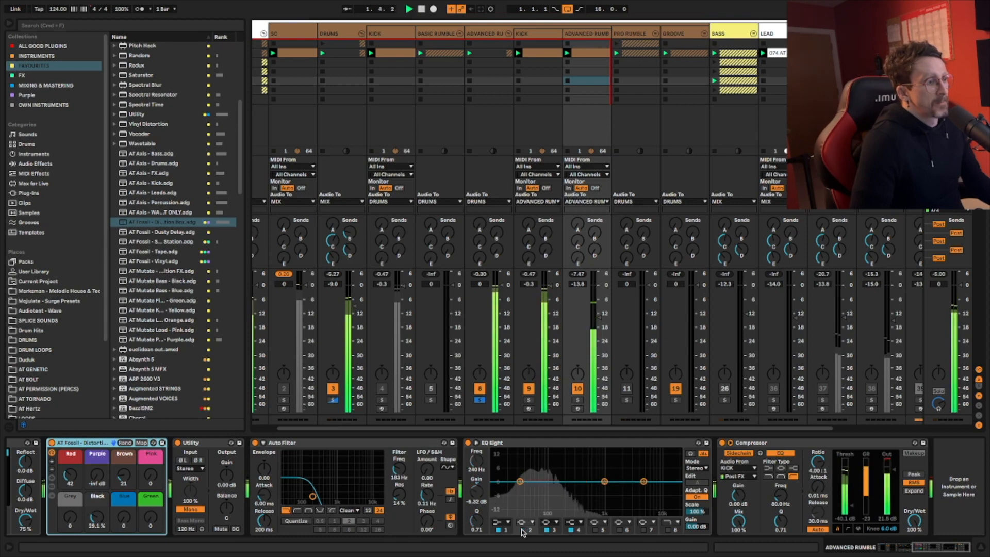
{"action": "left_click", "coordinate": [521, 529]}
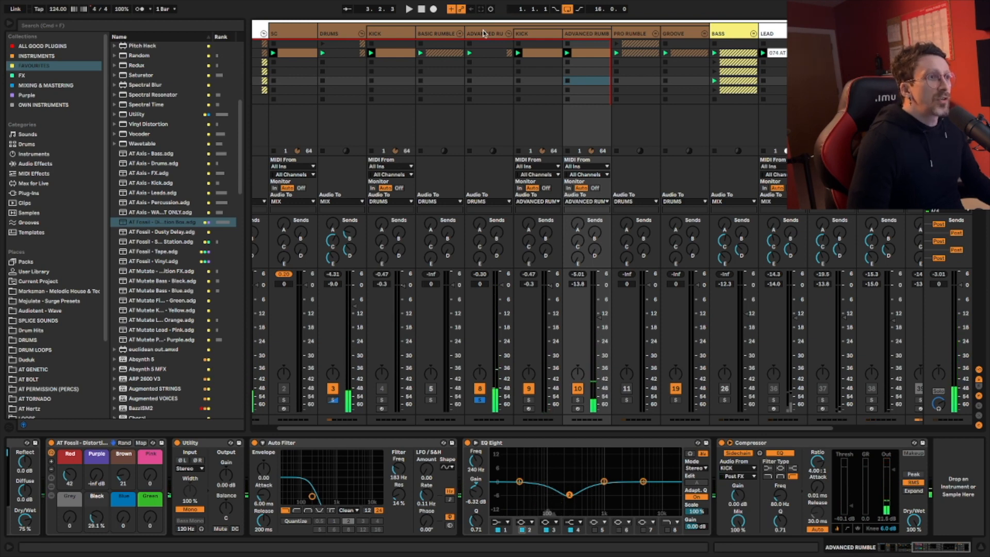
Insert an audio track after the ADVANCED RUMBLE track and set its audio input to Resampling
{"action": "left_click", "coordinate": [578, 34]}
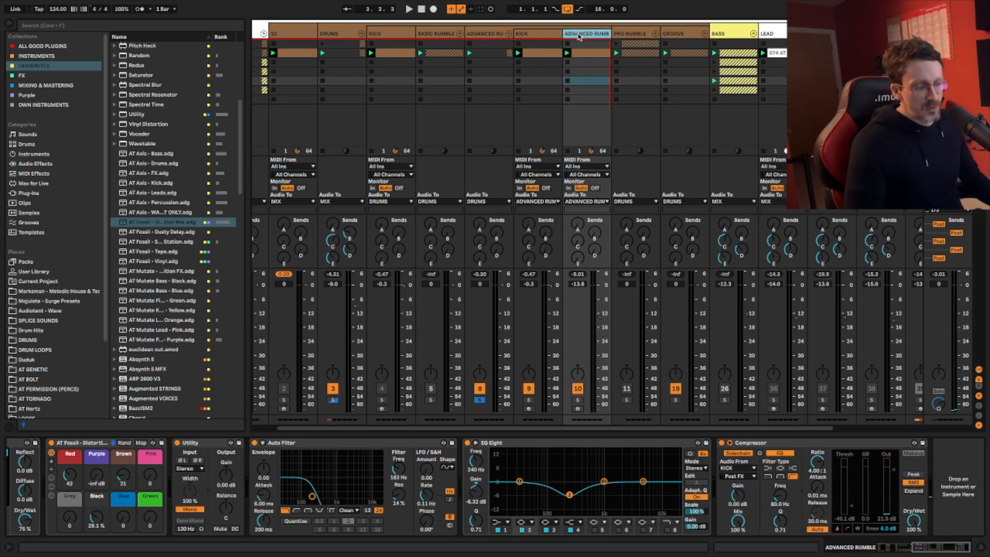
{"action": "key", "text": "super+t"}
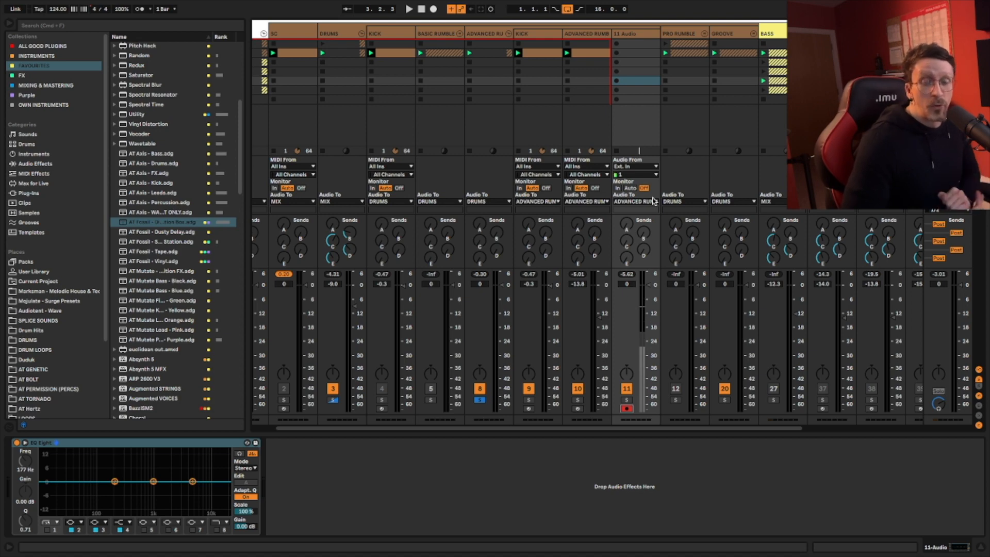
{"action": "scroll", "coordinate": [652, 195], "scroll_direction": "right", "scroll_amount": 1}
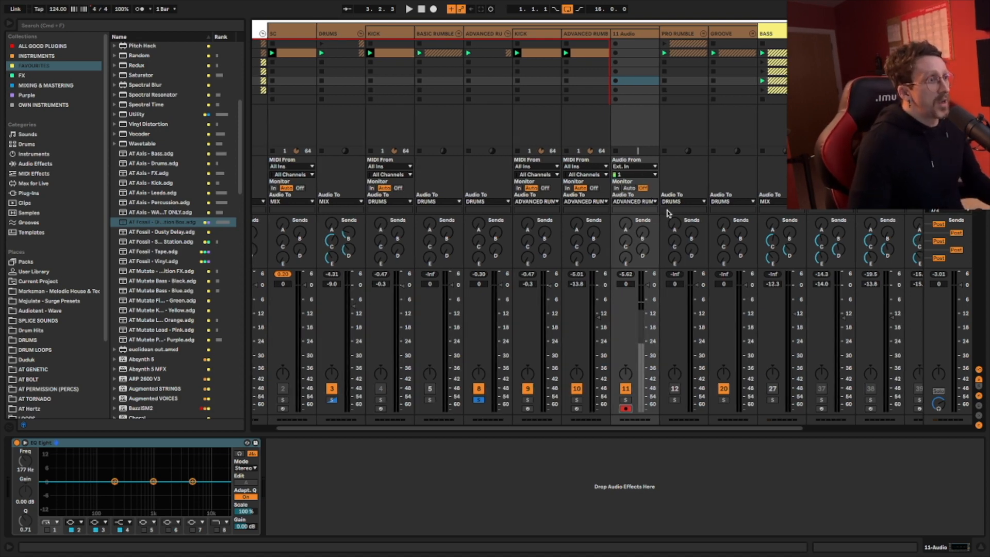
{"action": "left_click", "coordinate": [631, 168]}
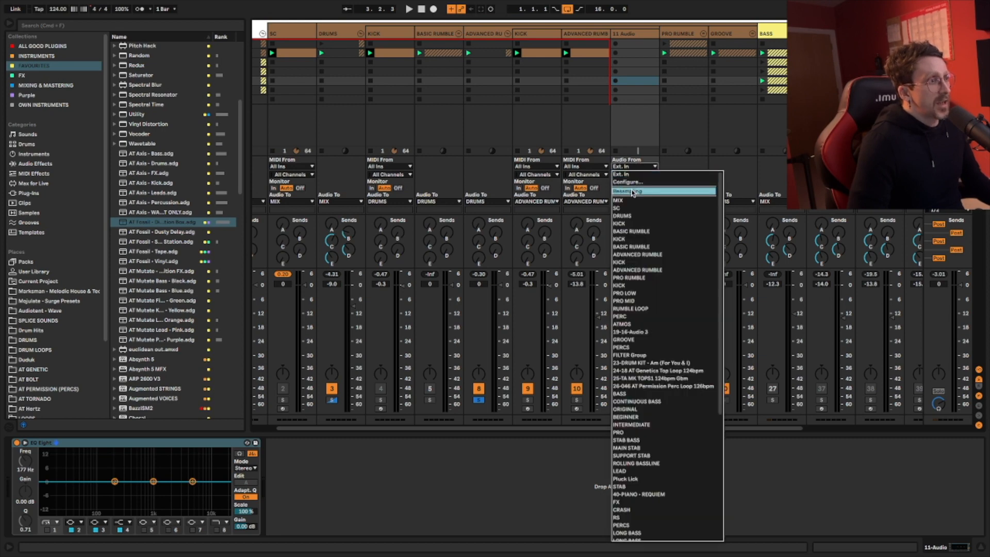
{"action": "left_click", "coordinate": [633, 191]}
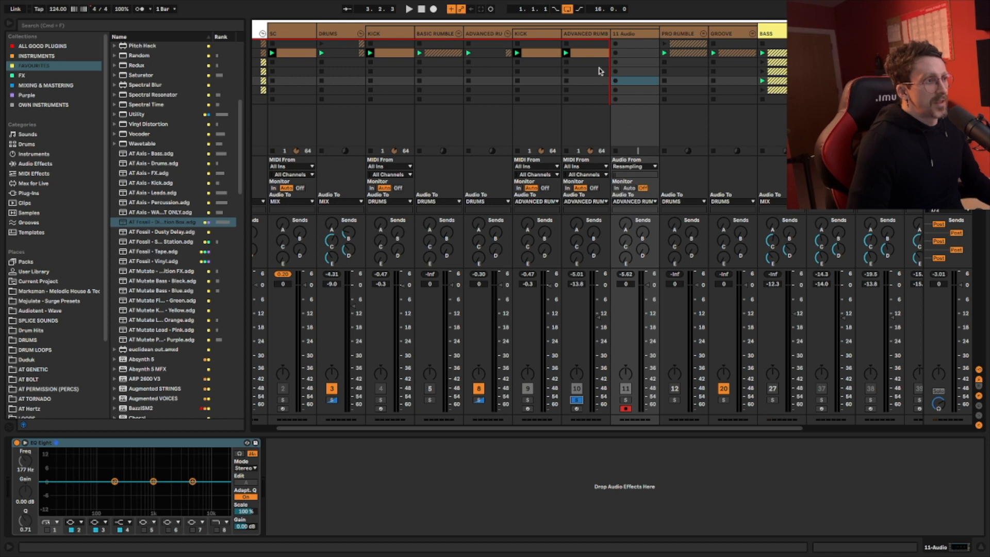
Record the soloed advanced rumble into the fourth-row clip slot of the new audio track, and stop playback
{"action": "key", "text": "space"}
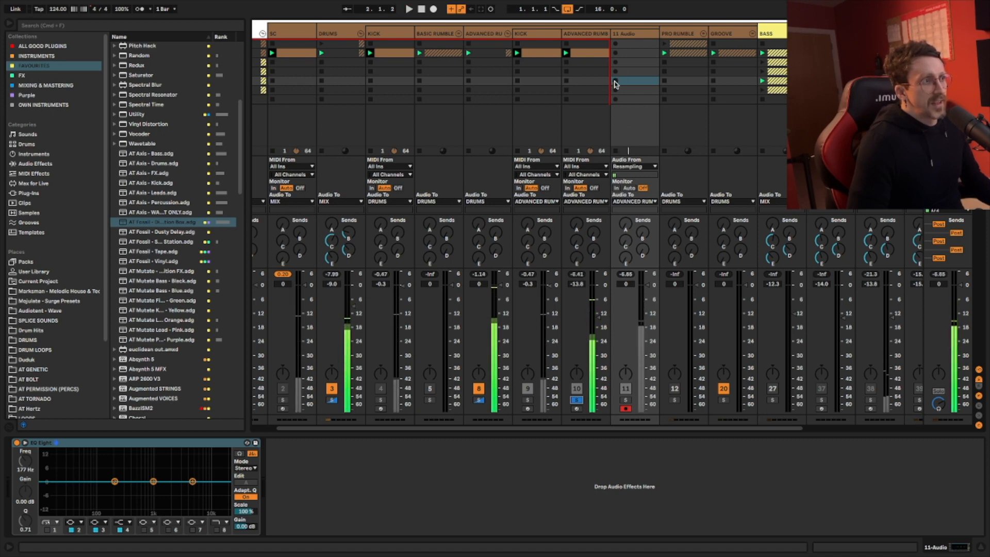
{"action": "left_click", "coordinate": [612, 81]}
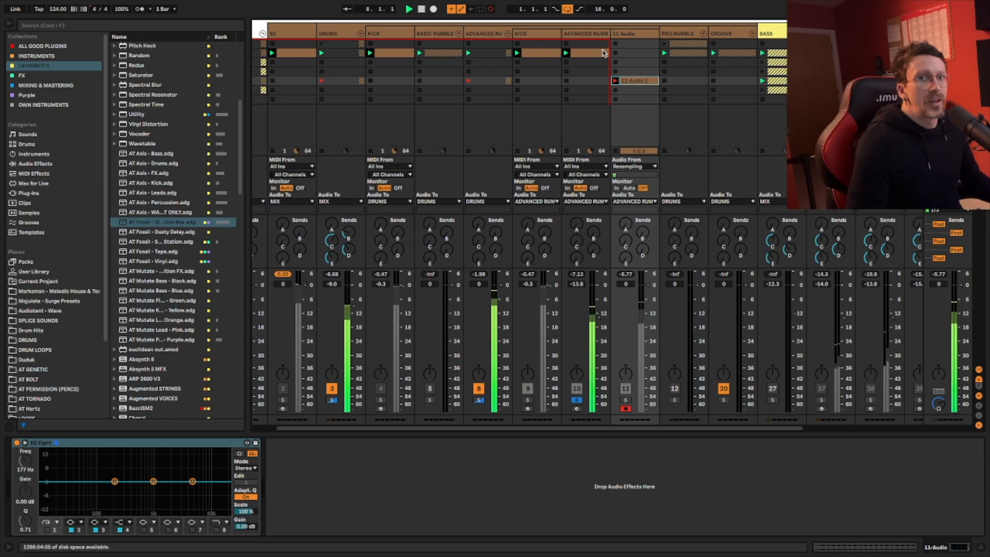
{"action": "scroll", "coordinate": [639, 63], "scroll_direction": "right", "scroll_amount": 2}
{"action": "key", "text": "space"}
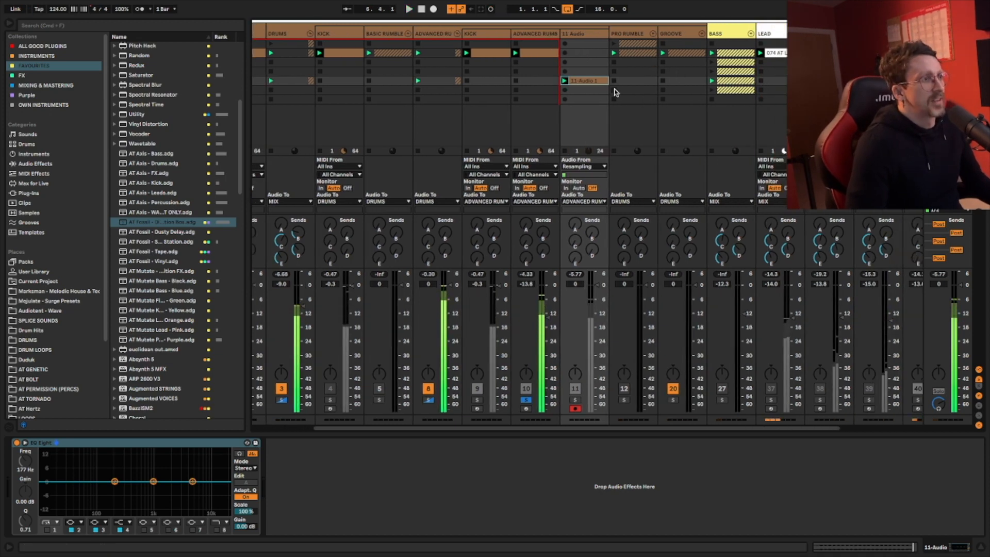
Loop the recorded clip from 2.1.1 with a length of 4 bars, using Complex warp mode
{"action": "double_click", "coordinate": [593, 81]}
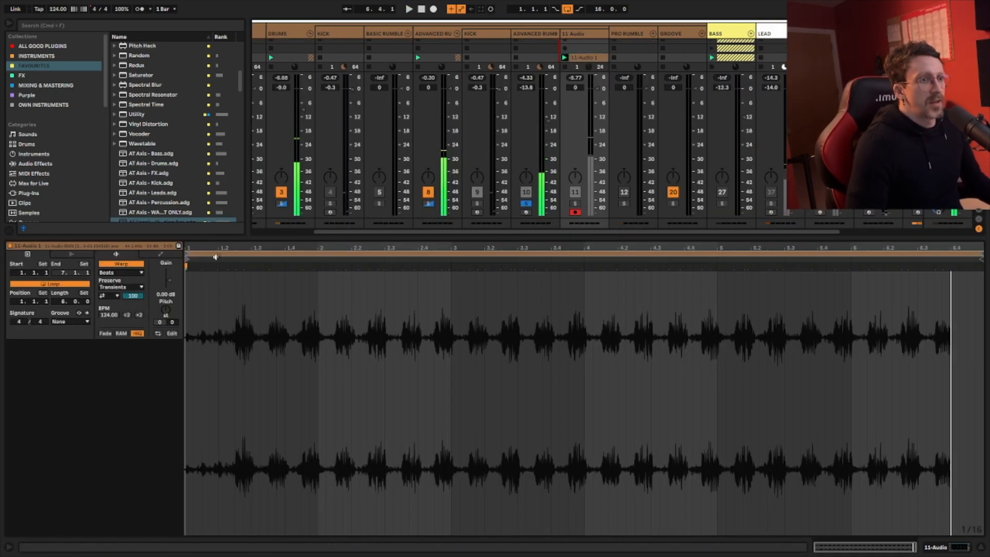
{"action": "left_click_drag", "start_coordinate": [187, 255], "coordinate": [320, 260]}
{"action": "left_click_drag", "start_coordinate": [980, 259], "coordinate": [848, 260]}
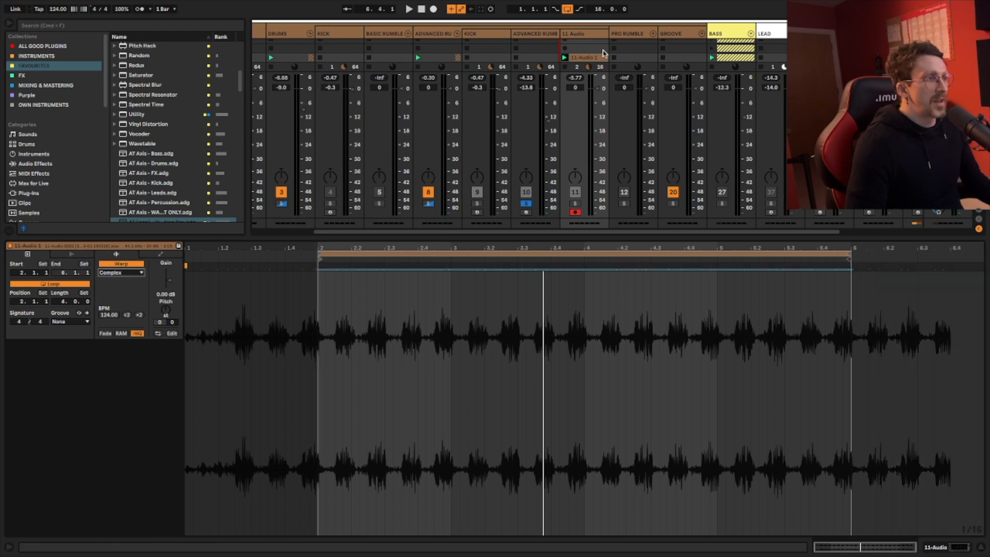
Move the resampled clip to the scene holding the other rumble clips and play it with the original ADVANCED RUMBLE track muted
{"action": "scroll", "coordinate": [597, 50], "scroll_direction": "up", "scroll_amount": 4}
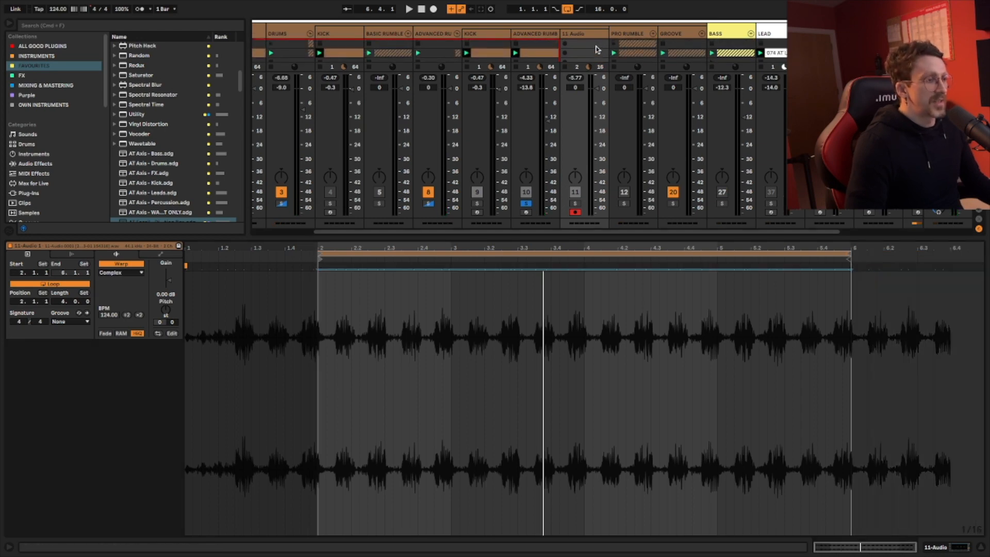
{"action": "key", "text": "super+alt+l"}
{"action": "left_click_drag", "start_coordinate": [570, 84], "coordinate": [572, 54]}
{"action": "left_click", "coordinate": [523, 504]}
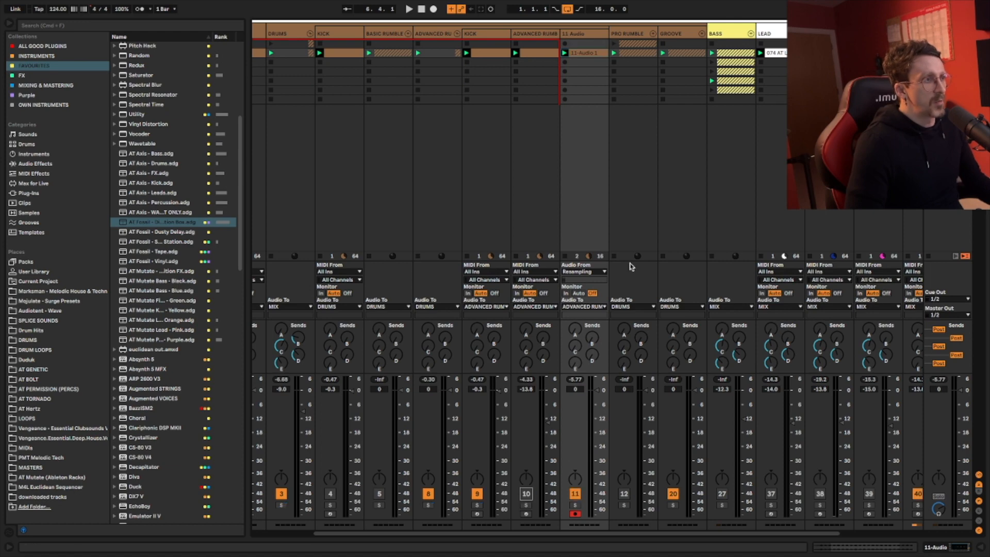
{"action": "key", "text": "space"}
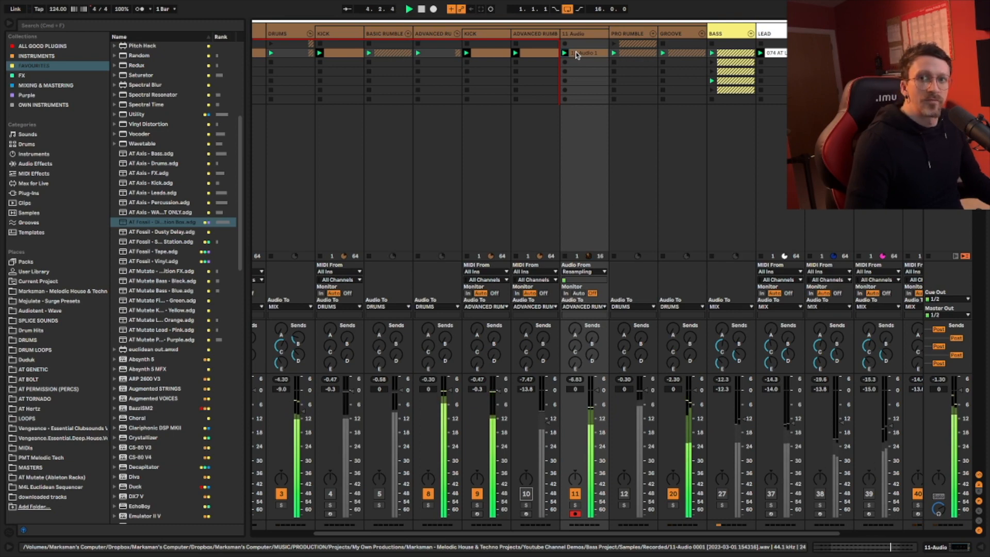
Stop playback and examine the Drum Buss and EQ Eight in the ADVANCED RUMBLE group's device chain
{"action": "left_click", "coordinate": [442, 33]}
{"action": "key", "text": "space"}
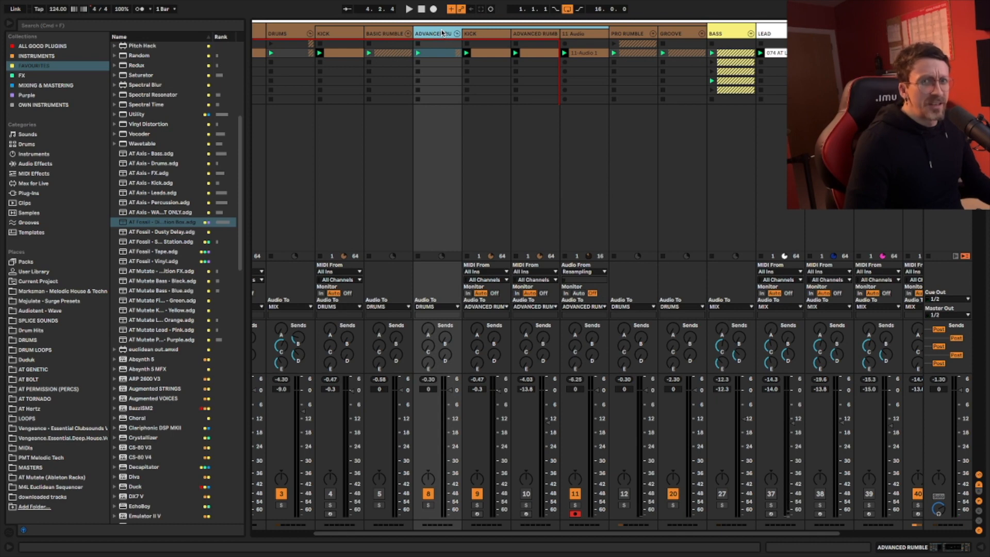
{"action": "double_click", "coordinate": [435, 33]}
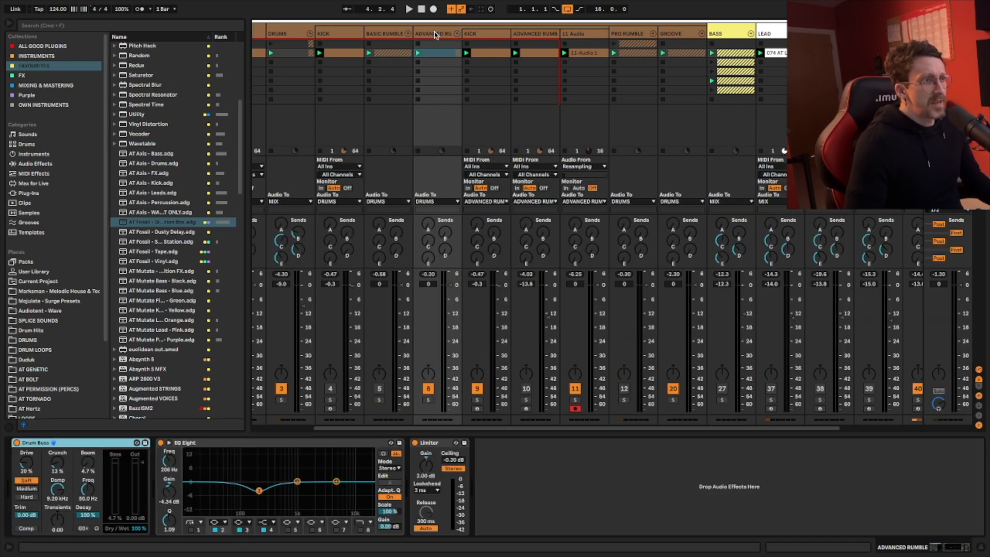
{"action": "left_click", "coordinate": [435, 34]}
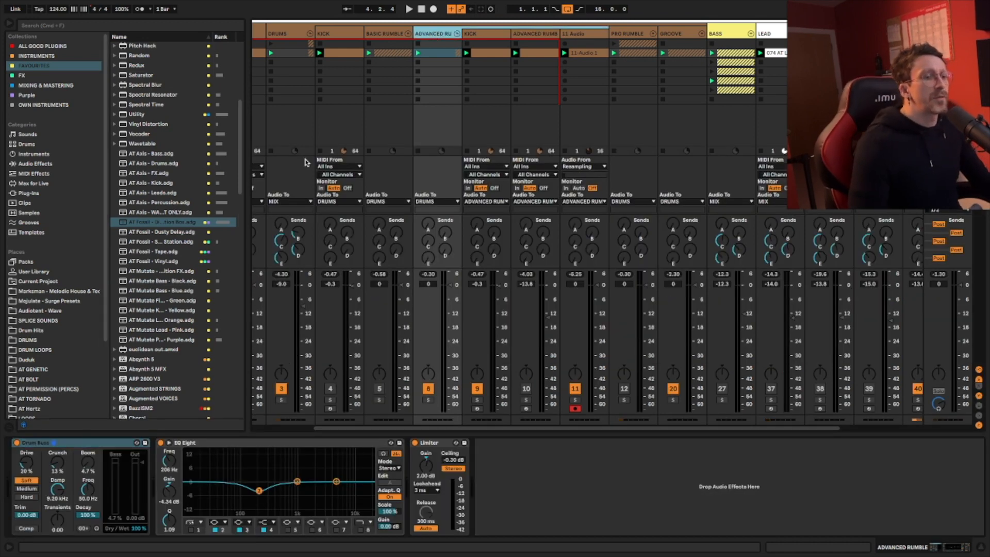
{"action": "left_click", "coordinate": [84, 445]}
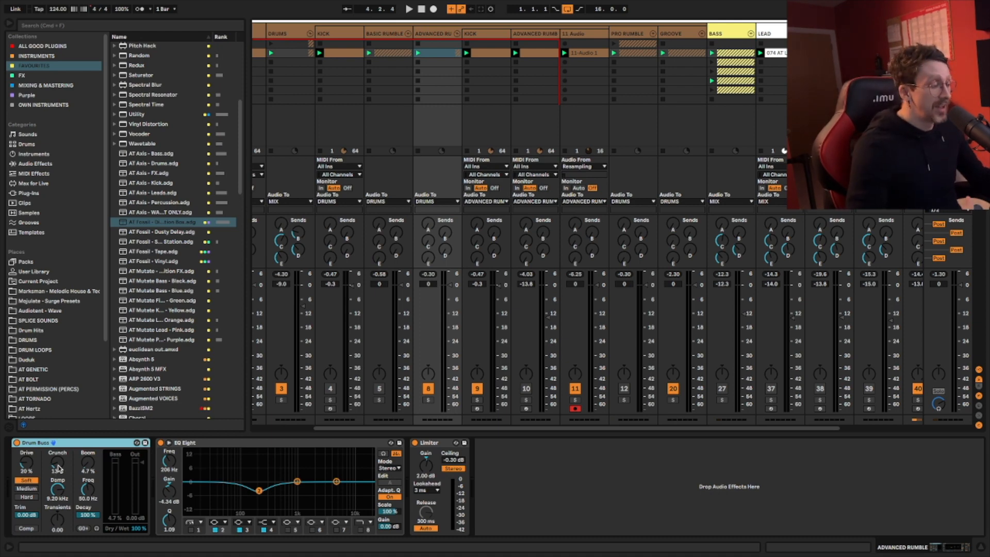
{"action": "left_click", "coordinate": [261, 503]}
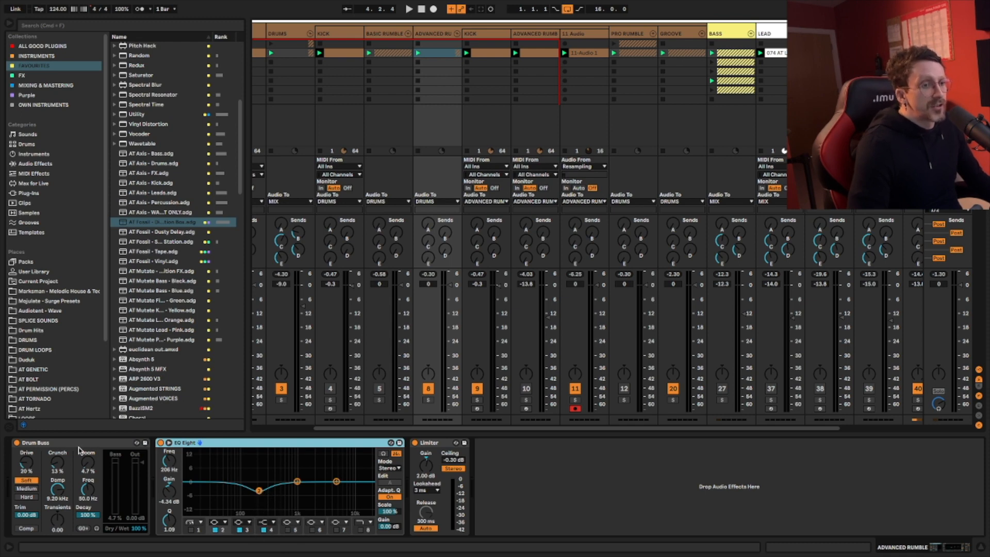
Play the soloed ADVANCED RUMBLE group to compare Drum Buss, and EQ Eight, each bypassed and enabled
{"action": "left_click", "coordinate": [428, 399]}
{"action": "key", "text": "space"}
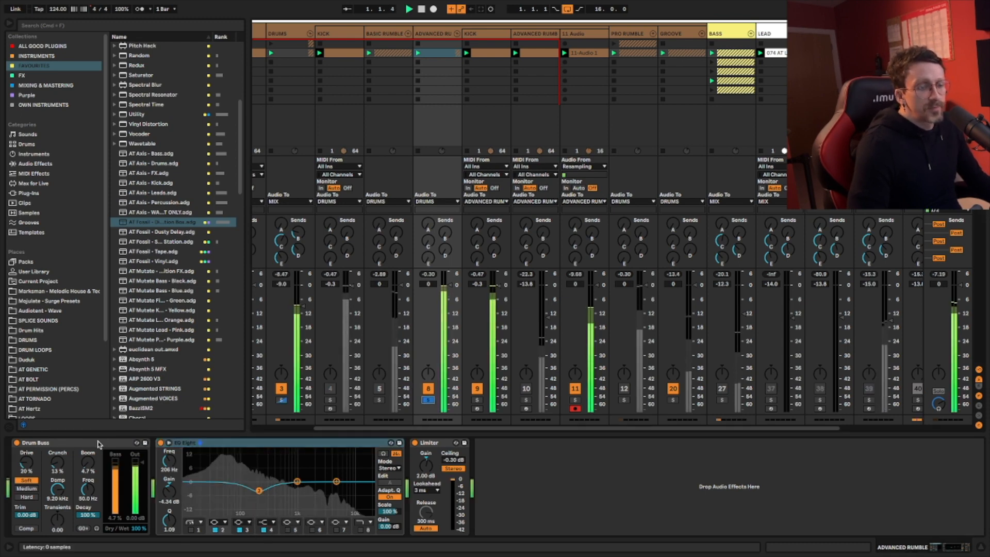
{"action": "left_click", "coordinate": [16, 442]}
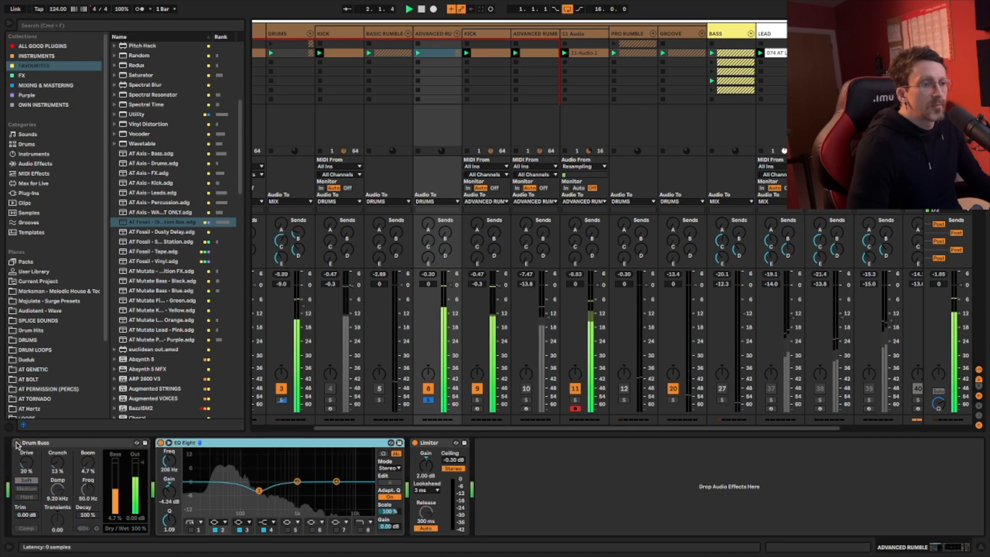
{"action": "left_click", "coordinate": [16, 442]}
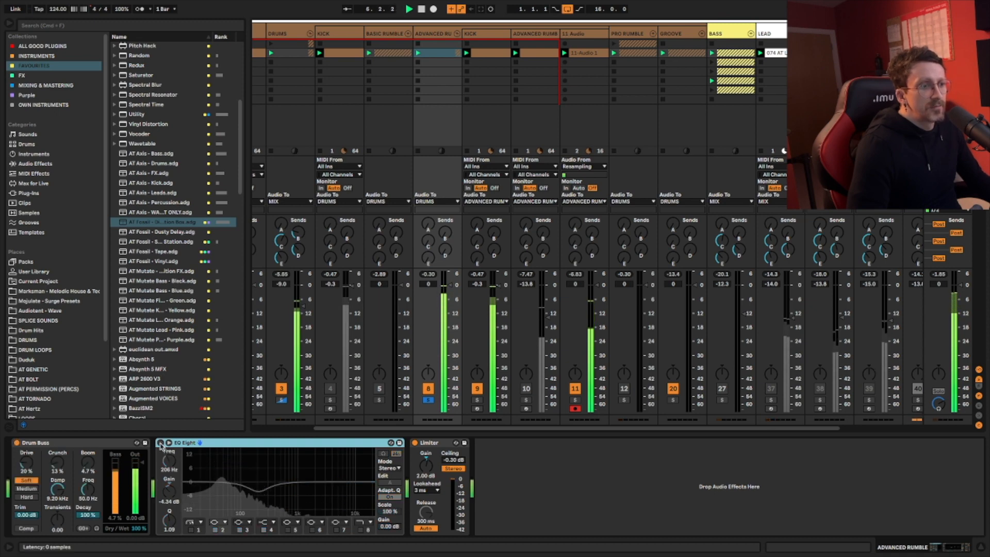
{"action": "left_click", "coordinate": [160, 442]}
{"action": "left_click", "coordinate": [160, 442]}
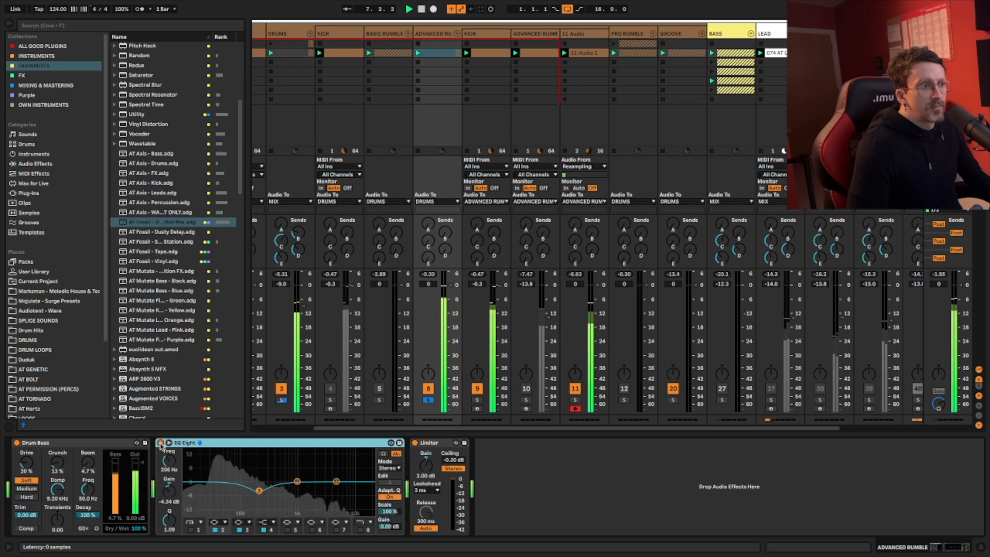
{"action": "key", "text": "space"}
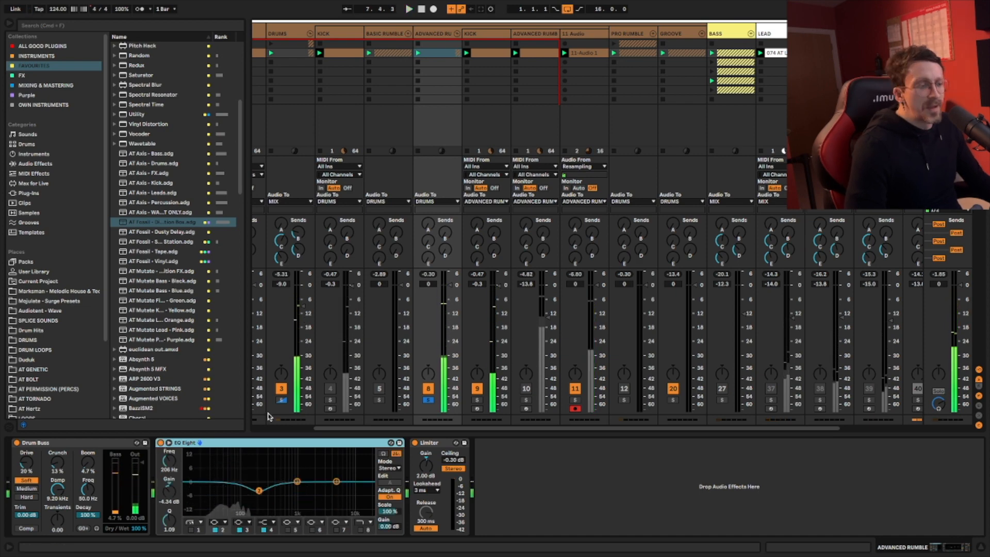
Look through the tracks inside the PRO RUMBLE group, viewing the KICK, PRO MID and ATMOS device chains
{"action": "scroll", "coordinate": [759, 371], "scroll_direction": "right", "scroll_amount": 3}
{"action": "left_click", "coordinate": [759, 371]}
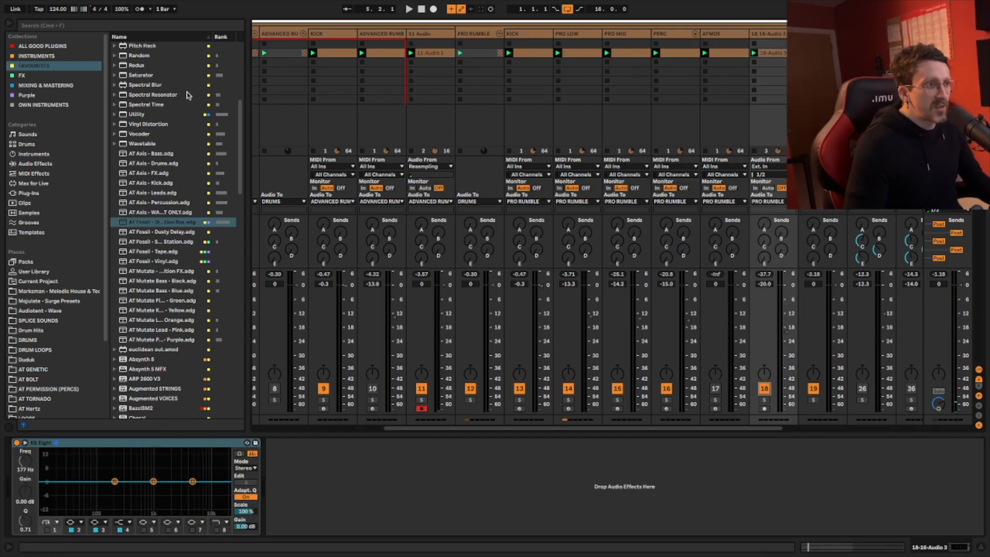
{"action": "left_click", "coordinate": [474, 32]}
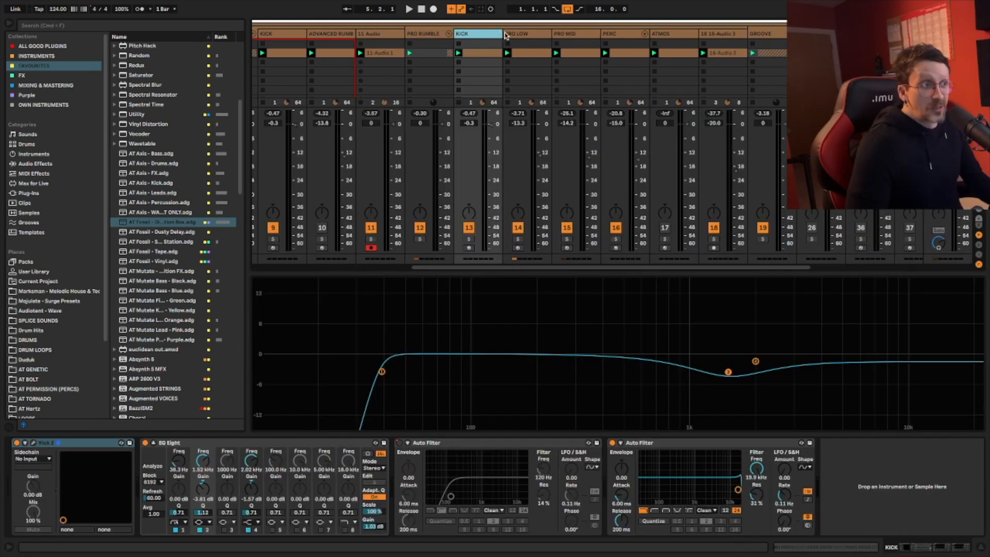
{"action": "left_click", "coordinate": [506, 34]}
{"action": "left_click", "coordinate": [582, 35]}
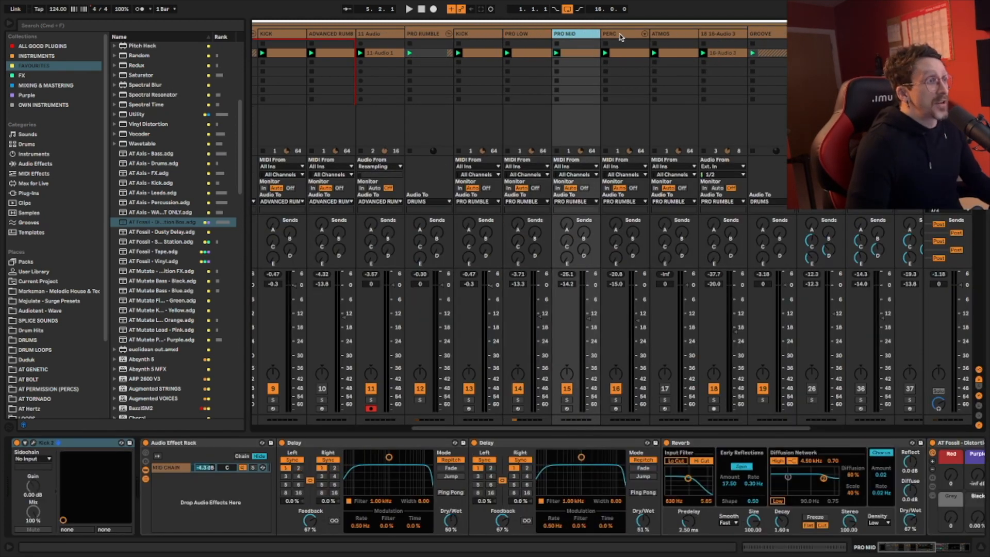
{"action": "left_click", "coordinate": [651, 37]}
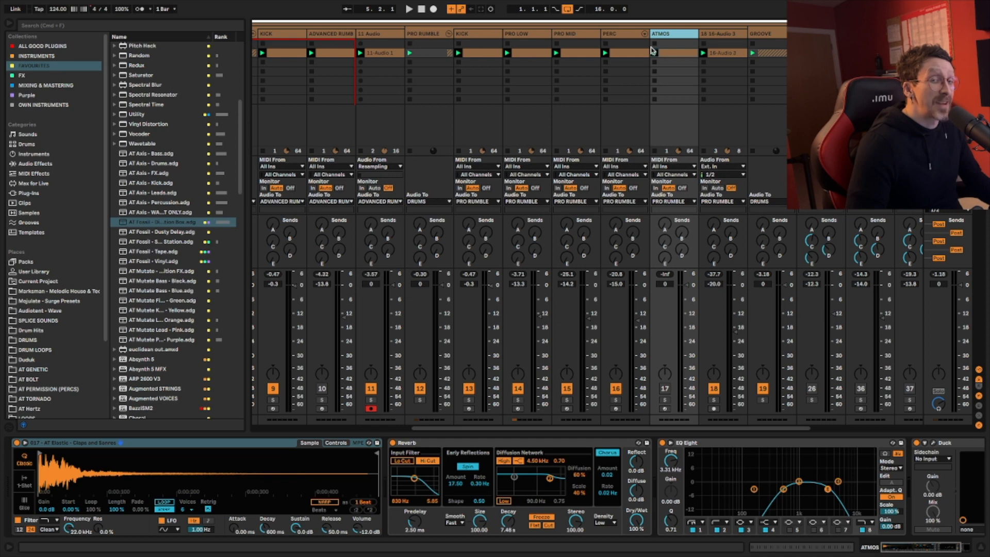
Compare the device chains of the pro rumble's KICK and PRO LOW tracks with the ADVANCED RUMBLE track's chain
{"action": "left_click", "coordinate": [474, 33]}
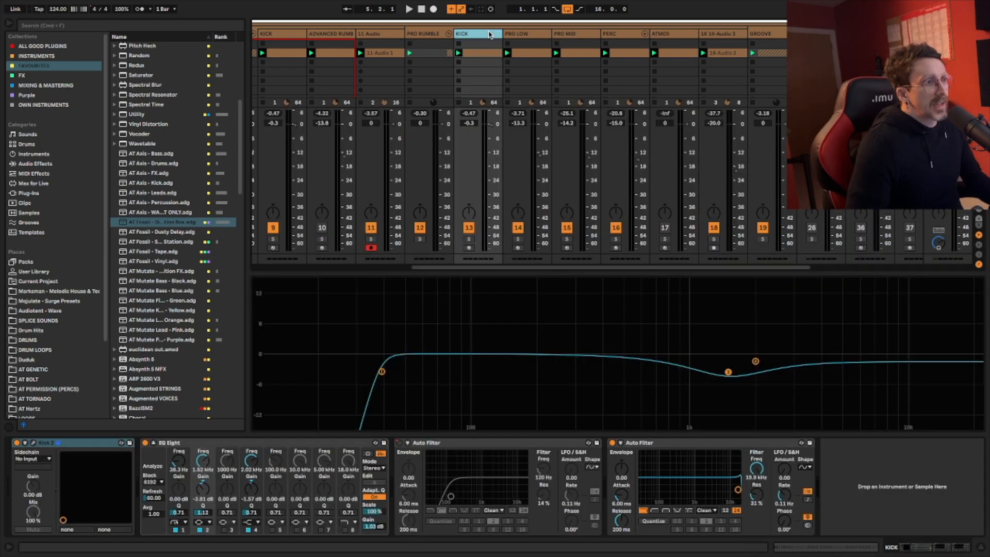
{"action": "left_click", "coordinate": [526, 34]}
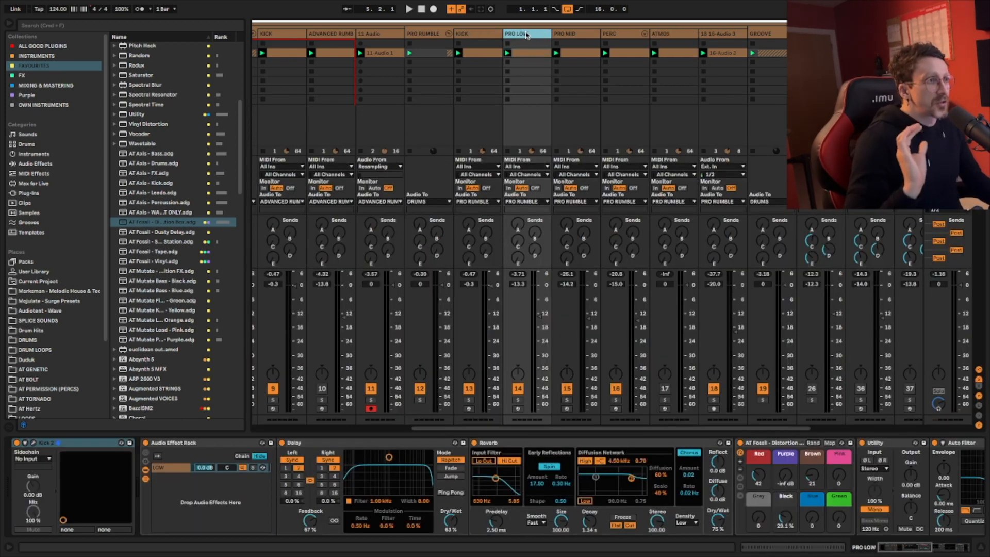
{"action": "scroll", "coordinate": [527, 35], "scroll_direction": "left", "scroll_amount": 1}
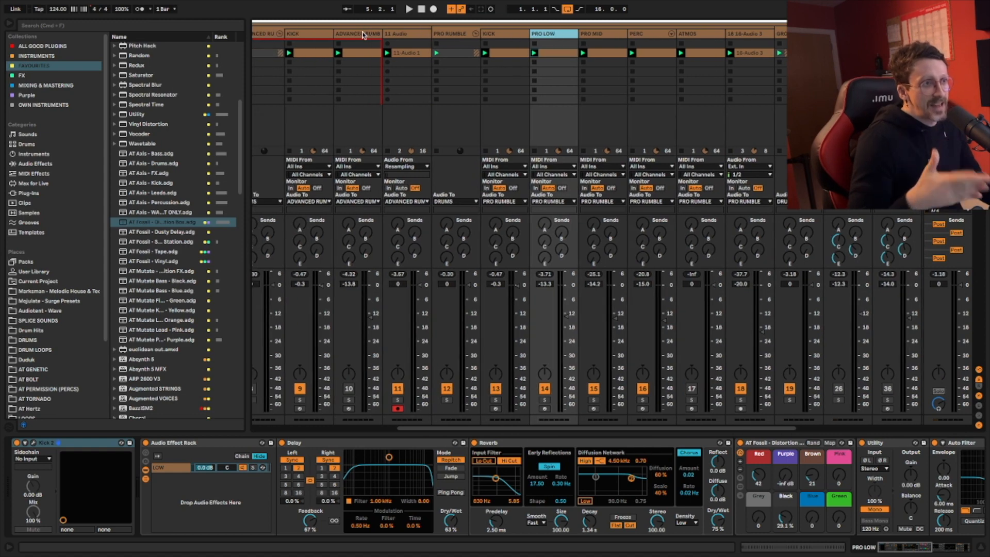
{"action": "left_click", "coordinate": [364, 35]}
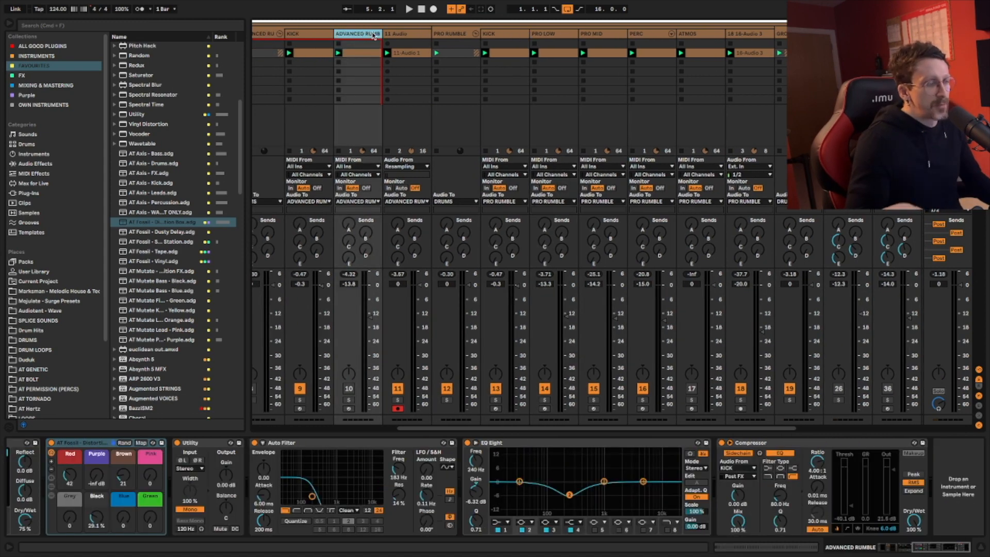
Examine the device chain of the pro rumble's PRO MID track and play that track soloed
{"action": "left_click", "coordinate": [548, 35]}
{"action": "left_click", "coordinate": [601, 34]}
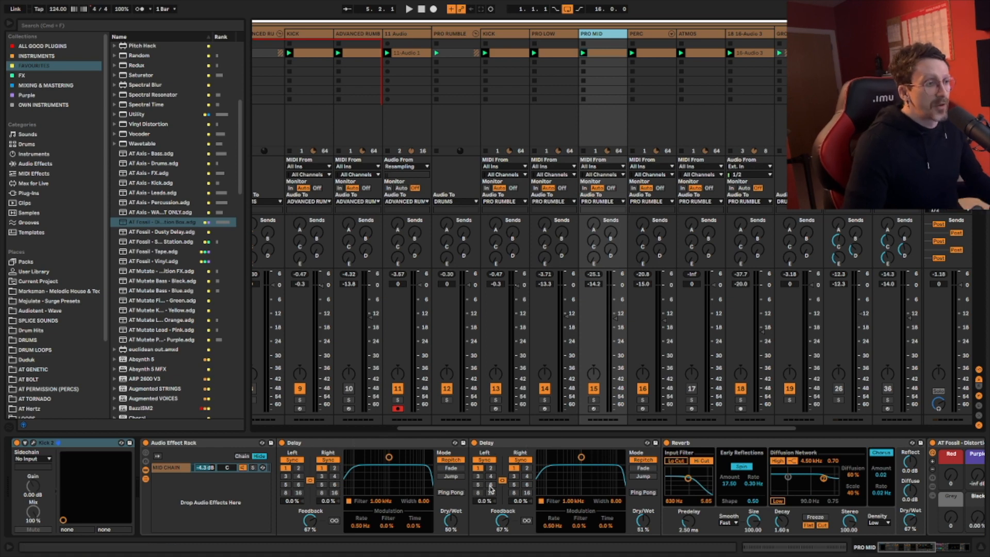
{"action": "scroll", "coordinate": [450, 509], "scroll_direction": "right", "scroll_amount": 10}
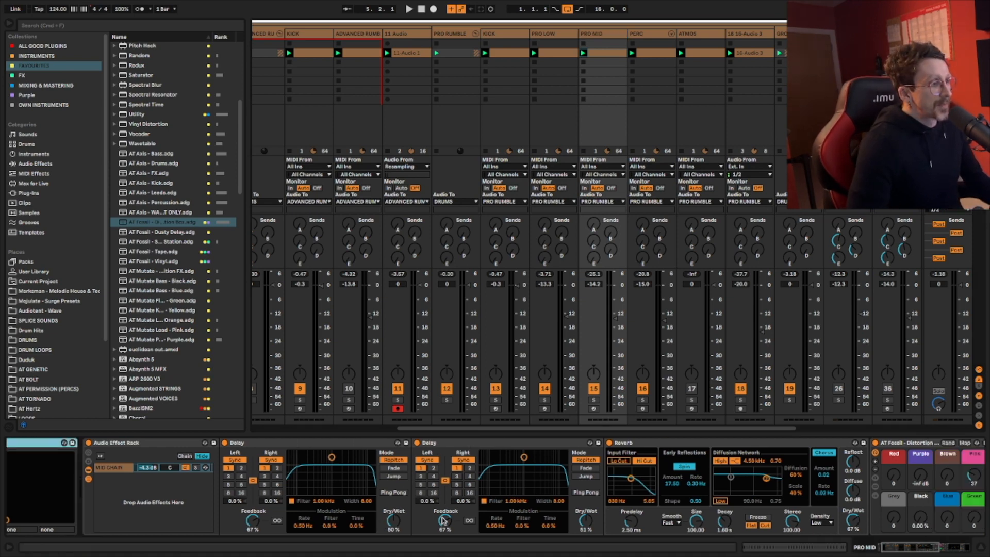
{"action": "scroll", "coordinate": [450, 509], "scroll_direction": "right", "scroll_amount": 4}
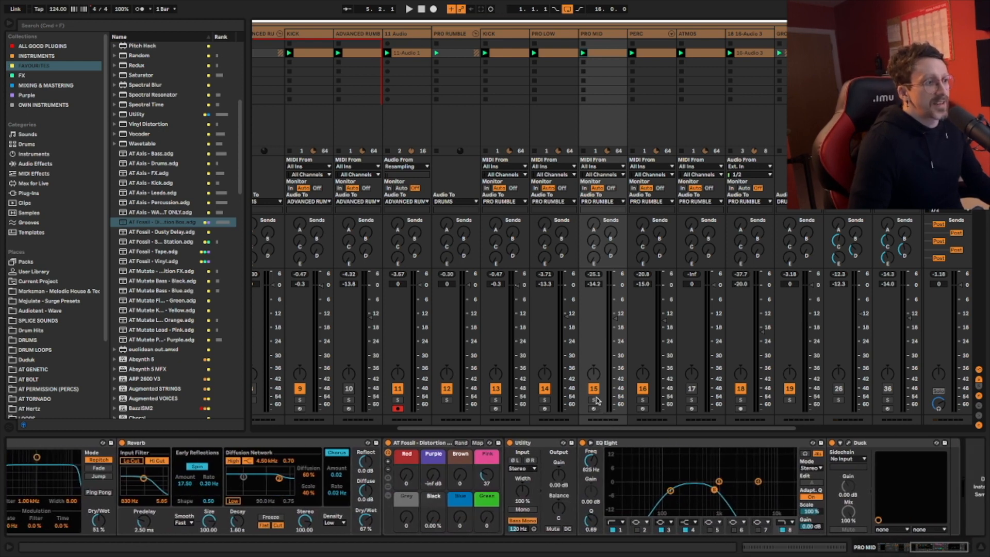
{"action": "left_click", "coordinate": [594, 400]}
{"action": "key", "text": "space"}
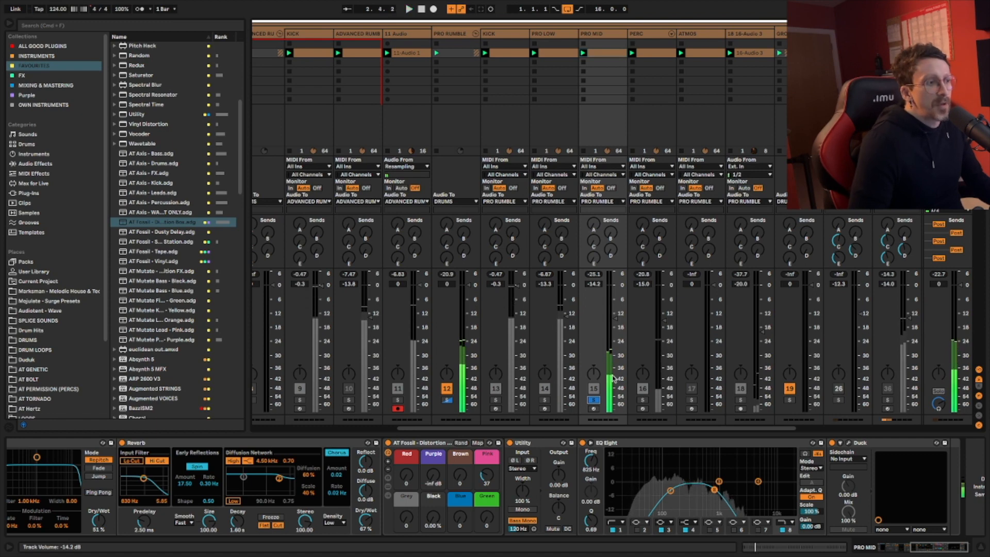
Play PRO MID together with the soloed KICK and PRO LOW and set its volume to -14.0 dB
{"action": "left_click", "coordinate": [593, 400]}
{"action": "left_click", "coordinate": [593, 400]}
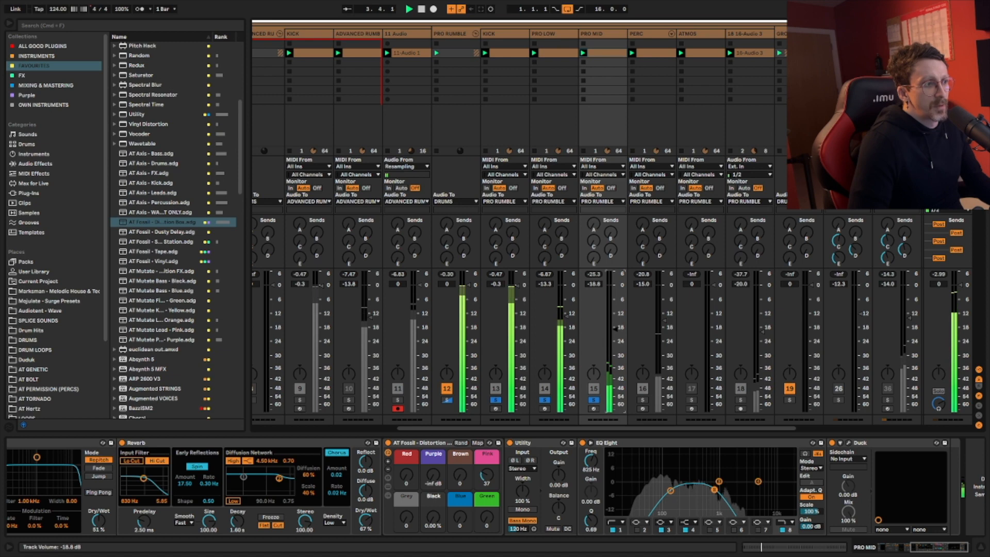
{"action": "mouse_move", "coordinate": [615, 321]}
{"action": "left_mouse_down"}
{"action": "mouse_move", "coordinate": [615, 303]}
{"action": "mouse_move", "coordinate": [620, 319]}
{"action": "left_mouse_up"}
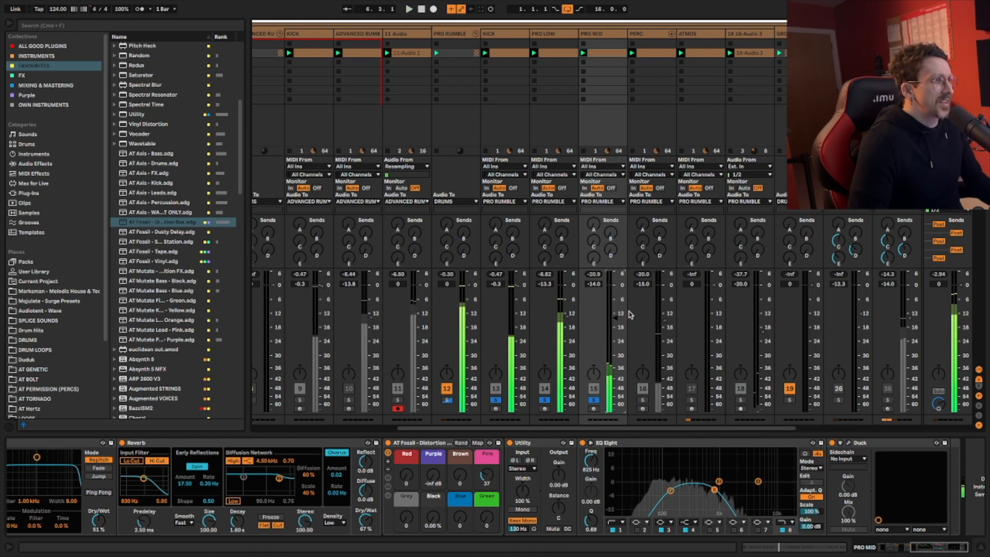
Inspect the notes in the PERC track's clip and play the track soloed
{"action": "left_click", "coordinate": [651, 34]}
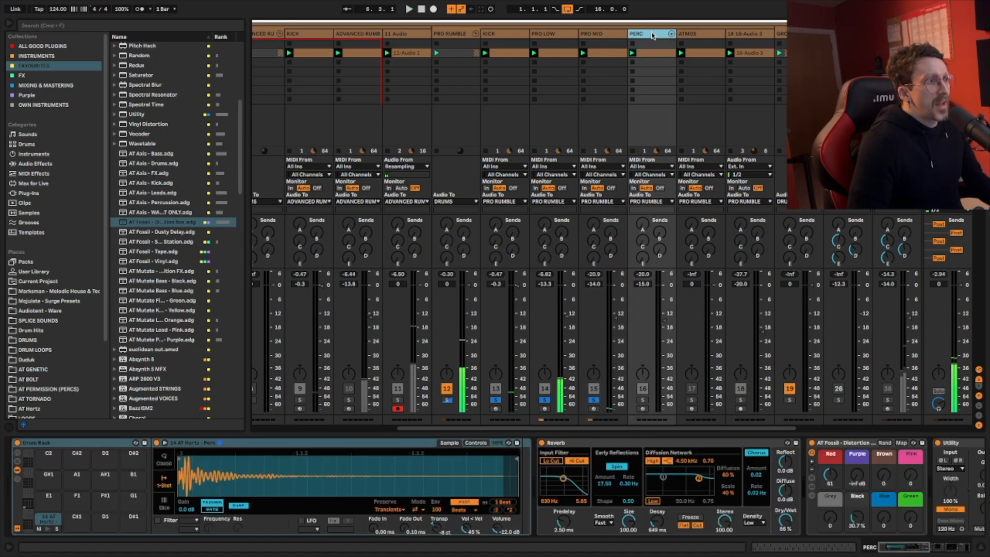
{"action": "double_click", "coordinate": [652, 54]}
{"action": "left_click", "coordinate": [318, 309]}
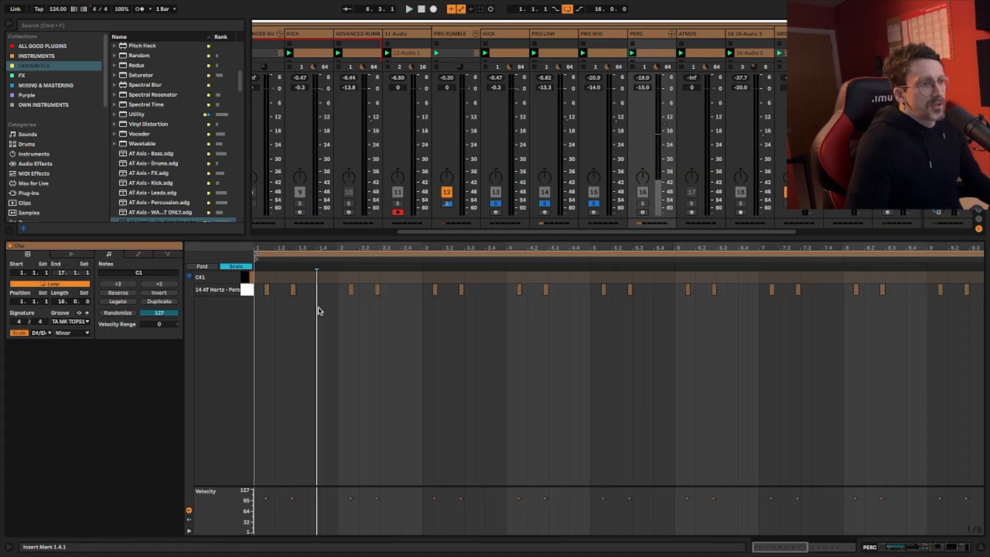
{"action": "left_click", "coordinate": [640, 204]}
{"action": "key", "text": "space"}
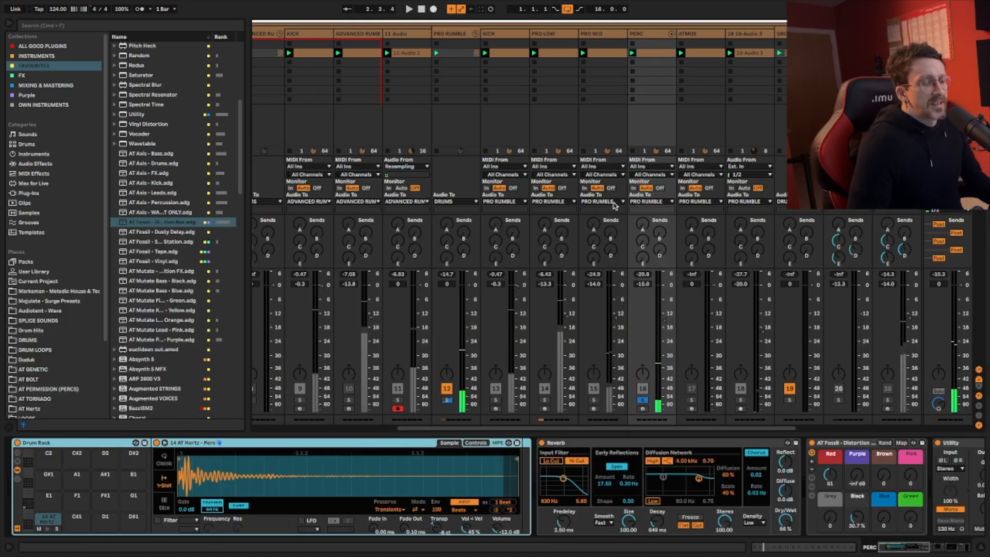
Examine the PERC track's device chain from the Reverb through the AT Fossil distortion rack and Utility to the EQ Eight and Compressor
{"action": "scroll", "coordinate": [587, 475], "scroll_direction": "left", "scroll_amount": 4}
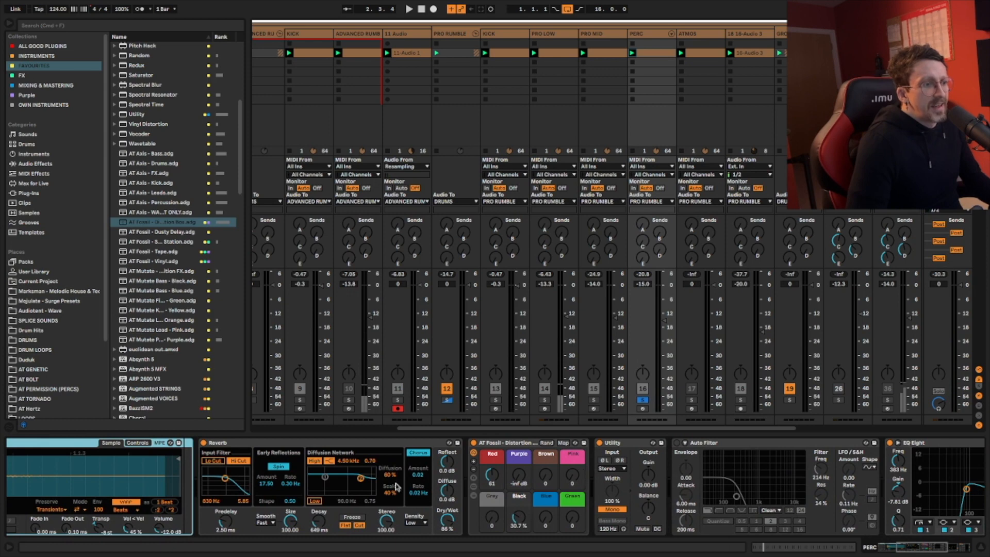
{"action": "scroll", "coordinate": [289, 466], "scroll_direction": "right", "scroll_amount": 4}
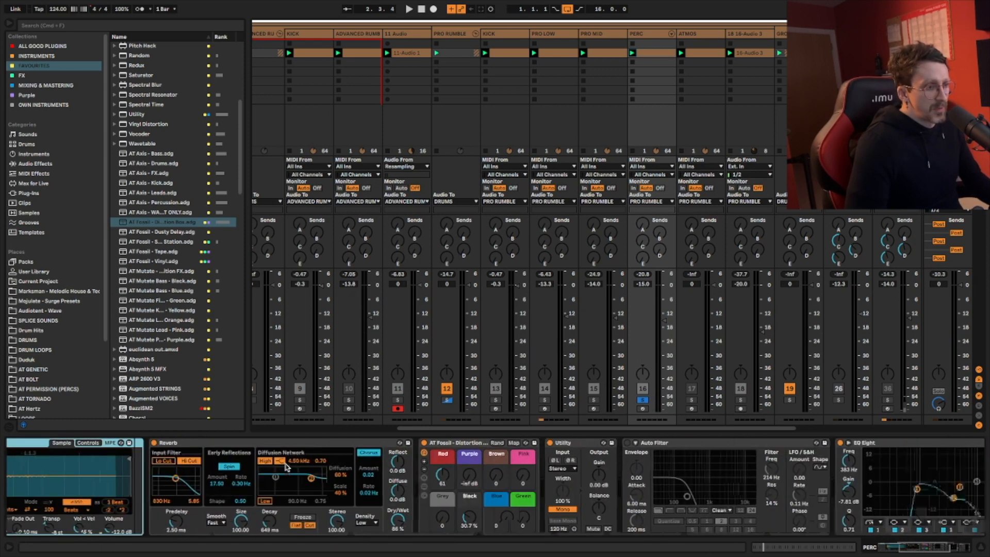
{"action": "left_click", "coordinate": [378, 444]}
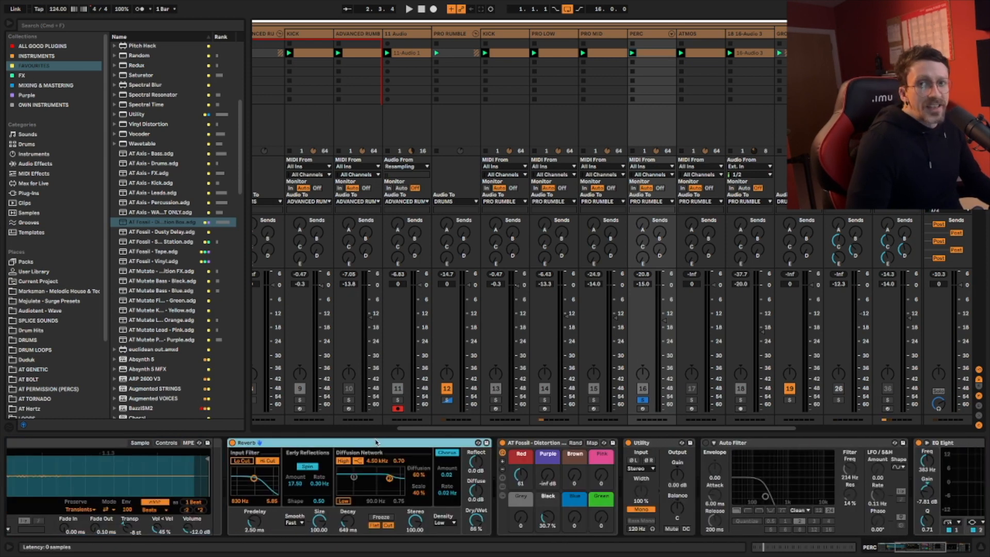
{"action": "scroll", "coordinate": [460, 455], "scroll_direction": "right", "scroll_amount": 5}
{"action": "left_click", "coordinate": [391, 445]}
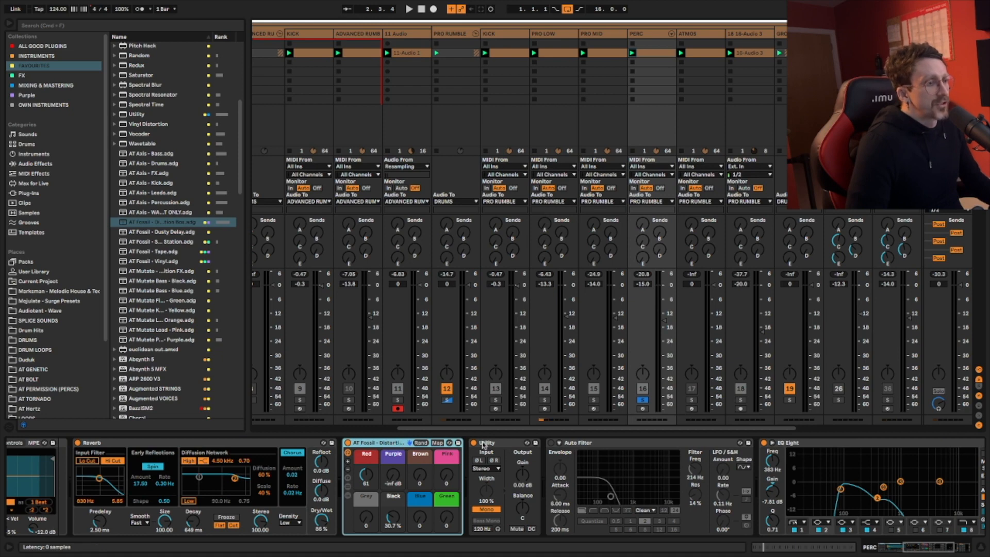
{"action": "scroll", "coordinate": [483, 453], "scroll_direction": "right", "scroll_amount": 10}
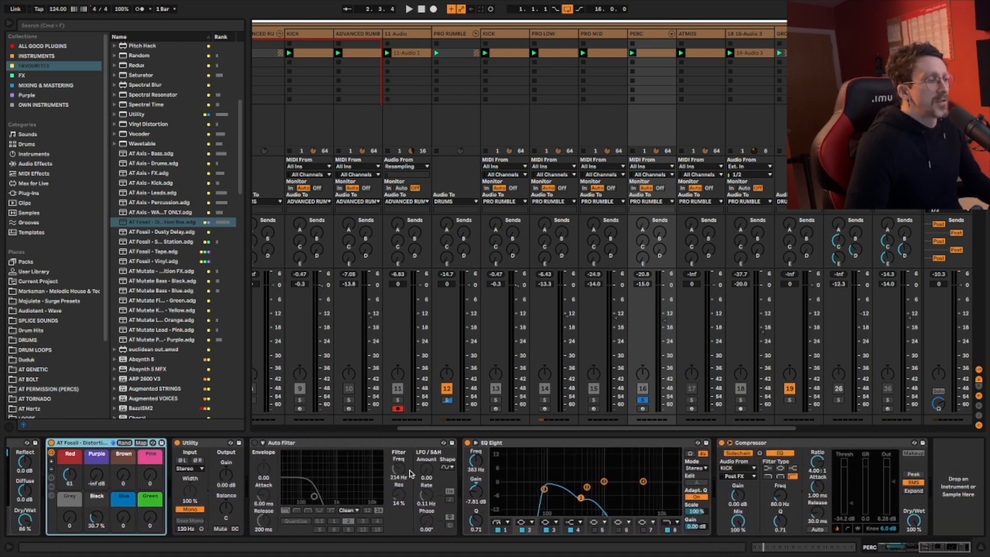
{"action": "left_click", "coordinate": [511, 447]}
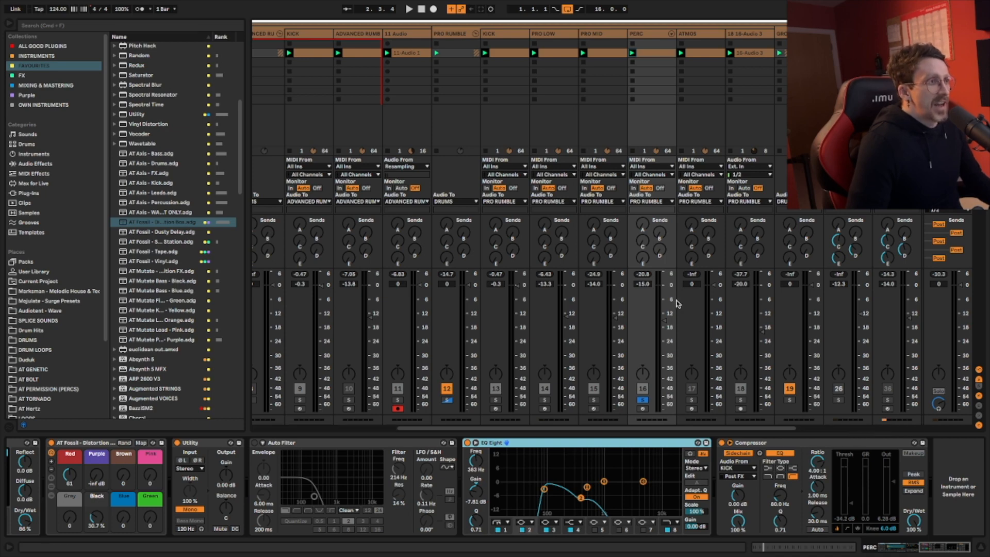
Solo KICK, PRO LOW and PRO MID alongside PERC, and set PERC's volume to -14.9 dB during playback
{"action": "left_click", "coordinate": [496, 401]}
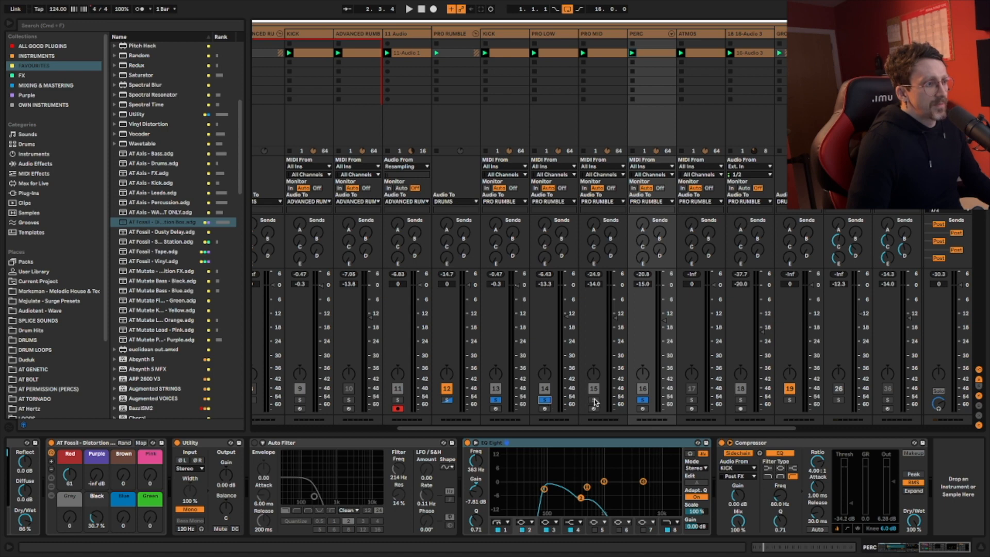
{"action": "left_click", "coordinate": [594, 401]}
{"action": "key", "text": "space"}
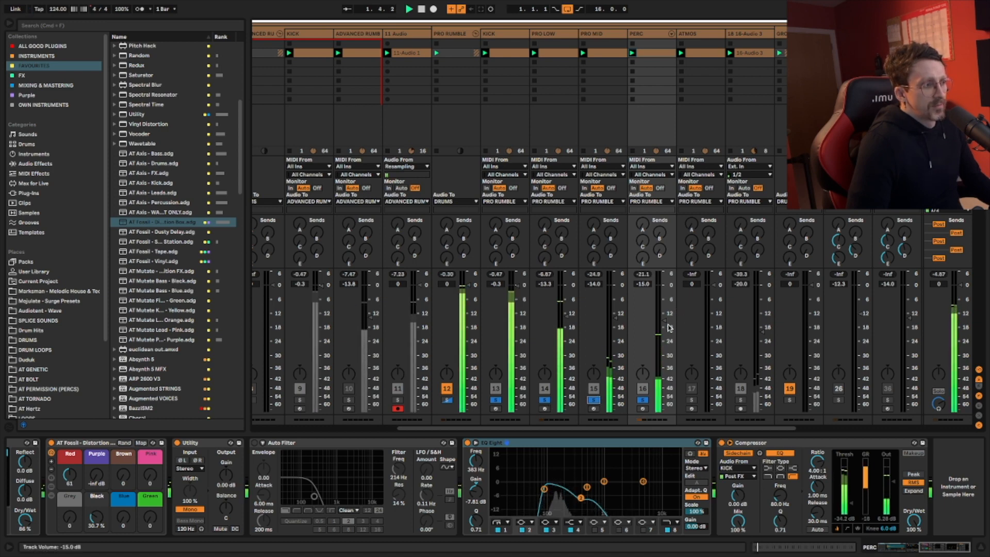
{"action": "left_click_drag", "start_coordinate": [665, 322], "coordinate": [664, 286]}
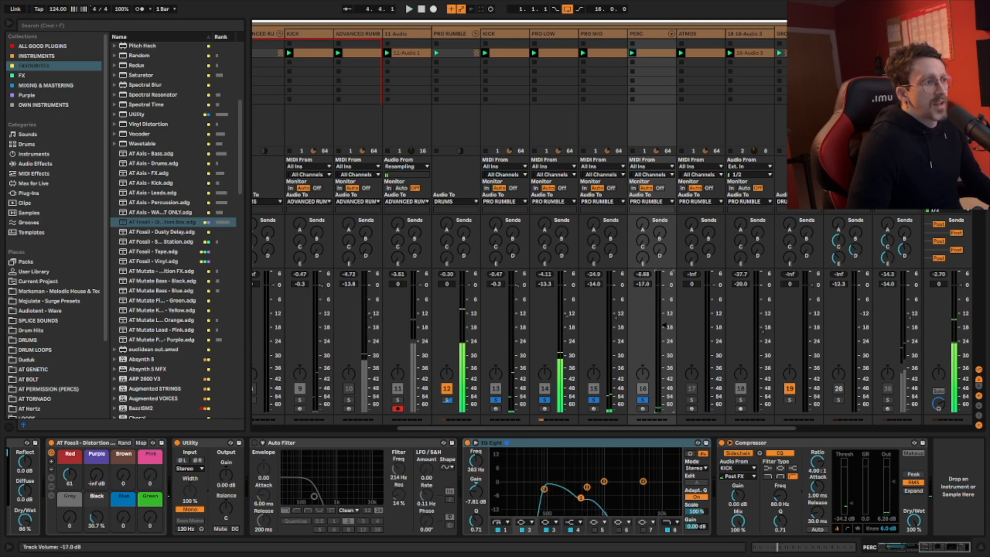
{"action": "key", "text": "Up"}
Play the soloed layers with the 18 16-Audio 3 track added and set that track's volume to -25.4 dB
{"action": "key", "text": "space"}
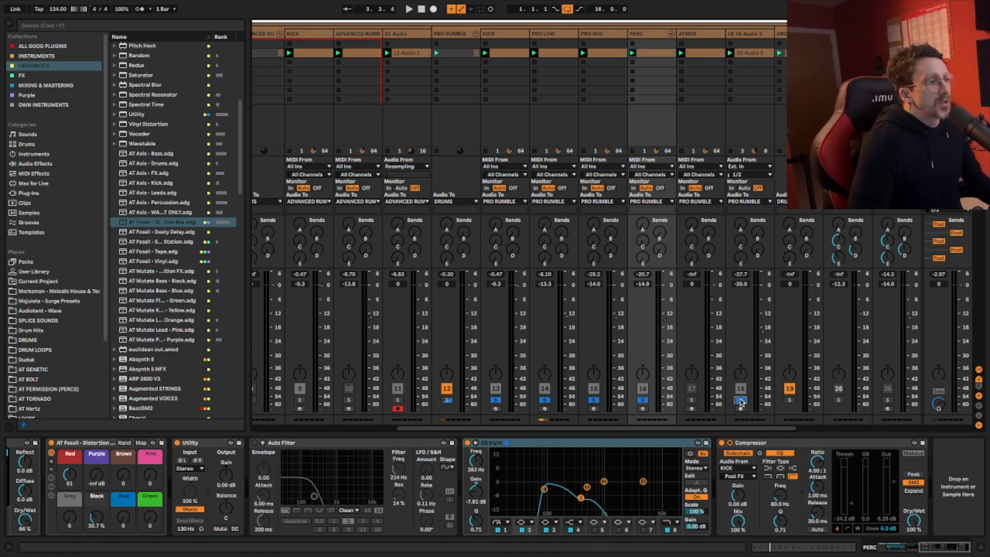
{"action": "key", "text": "space"}
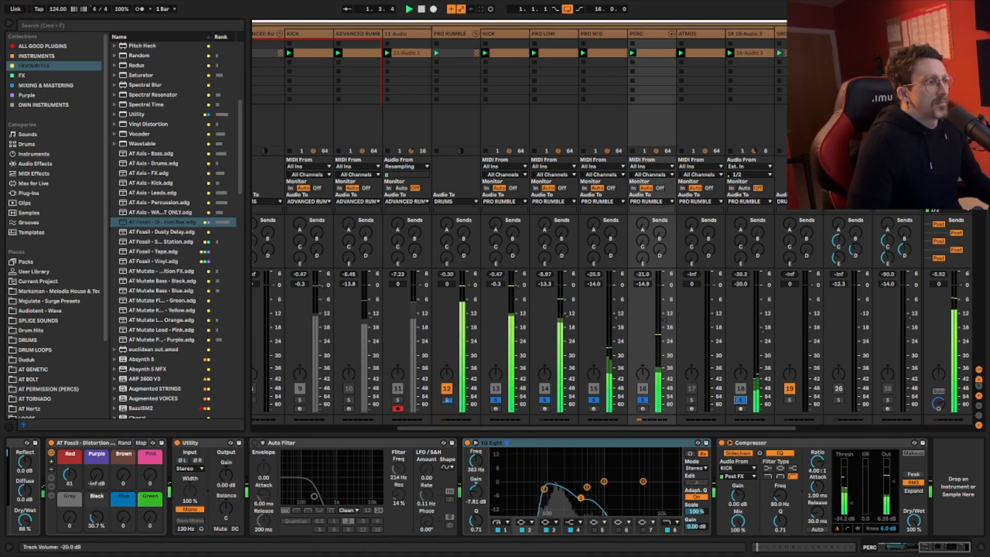
{"action": "mouse_move", "coordinate": [762, 339]}
{"action": "left_mouse_down"}
{"action": "mouse_move", "coordinate": [763, 313]}
{"action": "mouse_move", "coordinate": [763, 339]}
{"action": "left_mouse_up"}
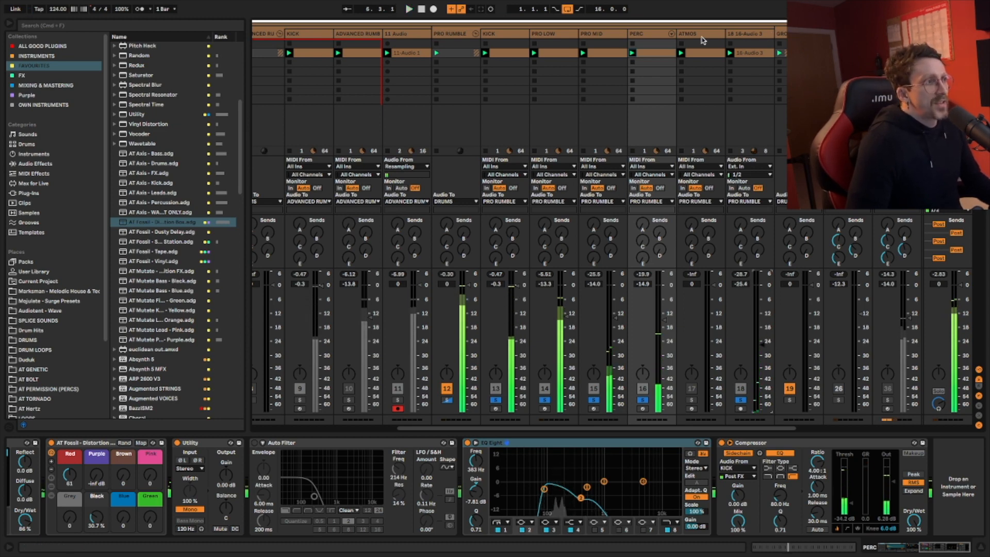
Solo the ATMOS track and listen to it with its Reverb bypassed and enabled
{"action": "left_click", "coordinate": [701, 35]}
{"action": "left_click", "coordinate": [690, 400]}
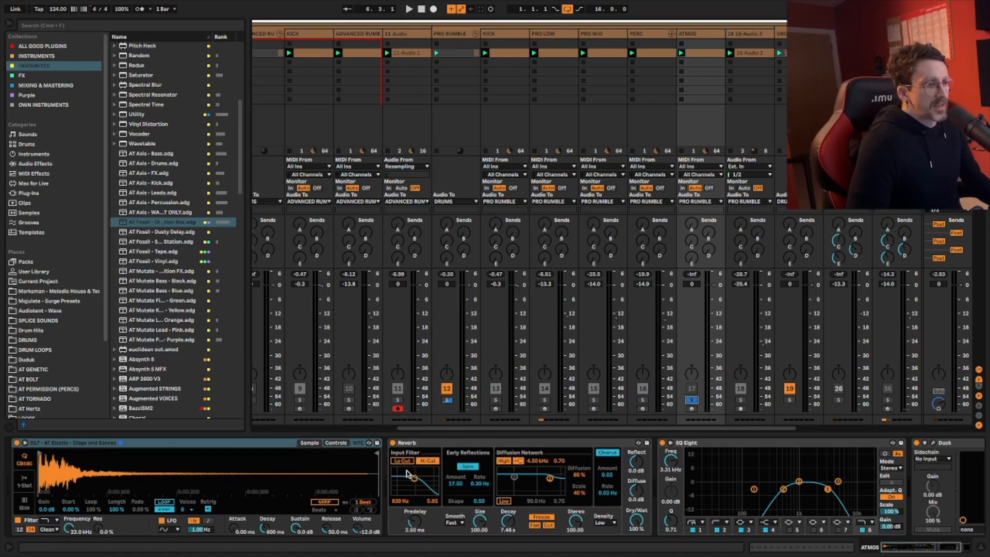
{"action": "double_click", "coordinate": [705, 56]}
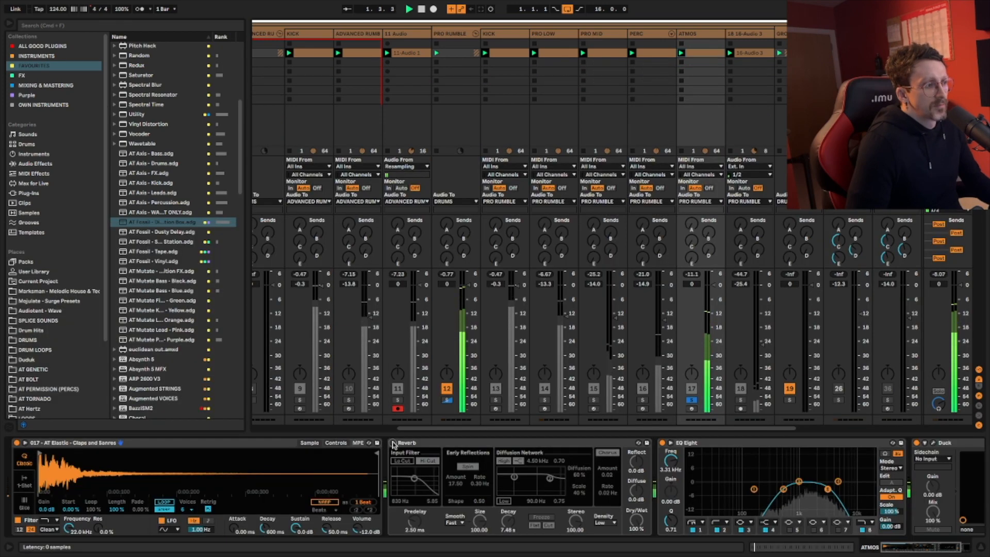
{"action": "left_click", "coordinate": [393, 443]}
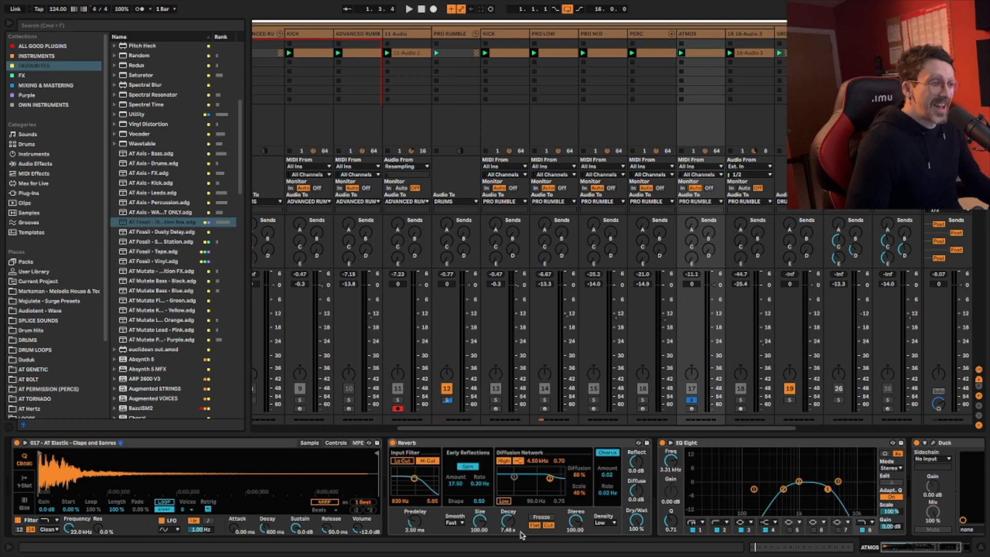
Turn on Freeze in the ATMOS track's Reverb and bypass its Duck device while auditioning the track soloed
{"action": "key", "text": "space"}
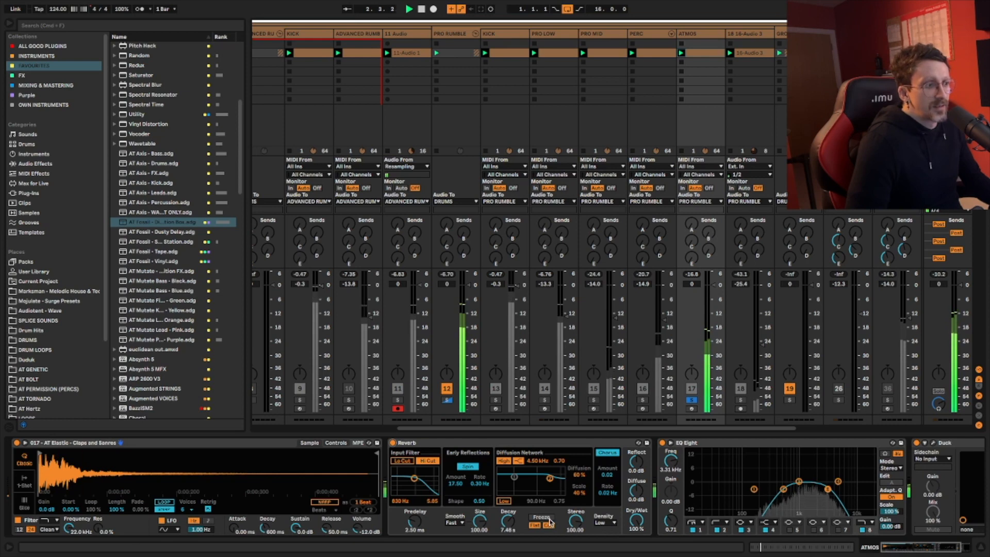
{"action": "left_click", "coordinate": [543, 517]}
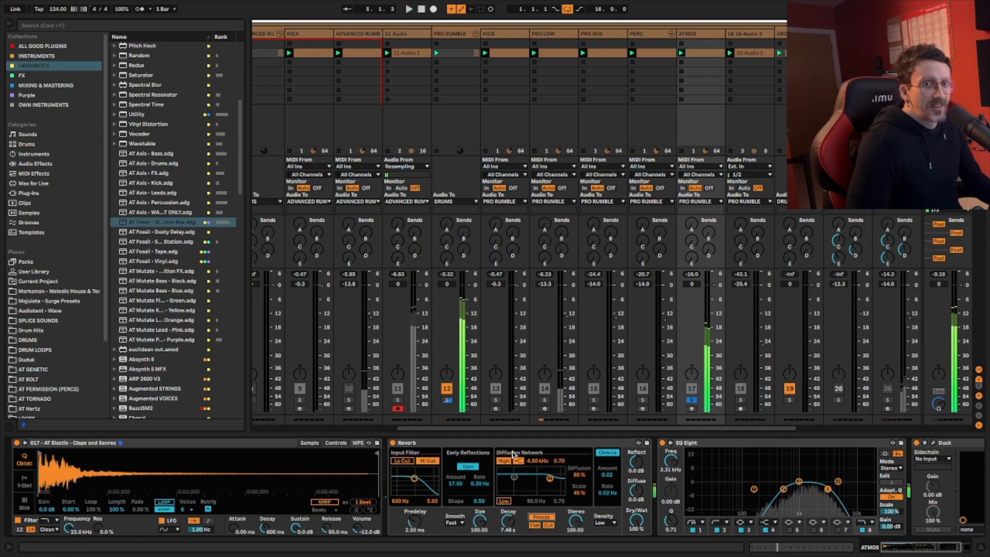
{"action": "scroll", "coordinate": [513, 454], "scroll_direction": "right", "scroll_amount": 3}
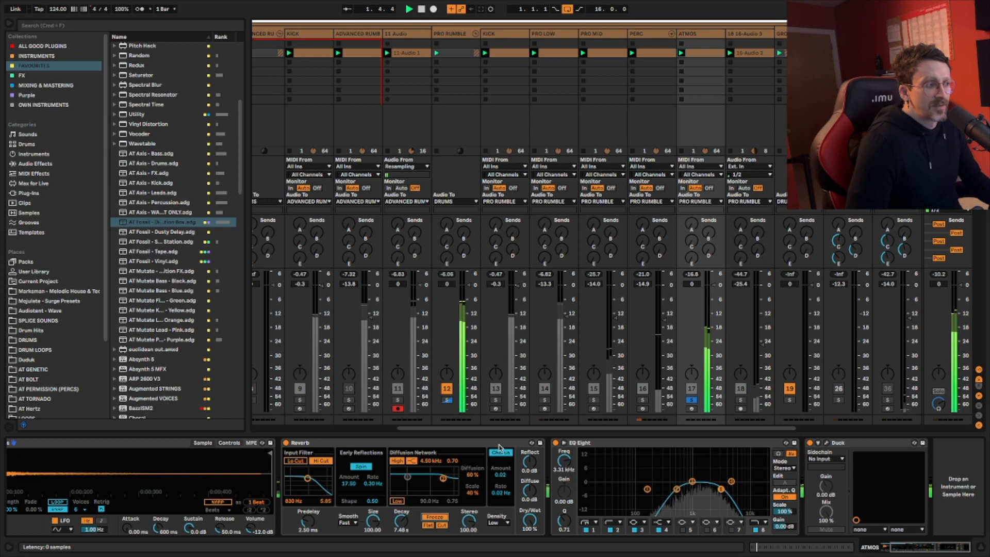
{"action": "key", "text": "space"}
{"action": "left_click", "coordinate": [810, 444]}
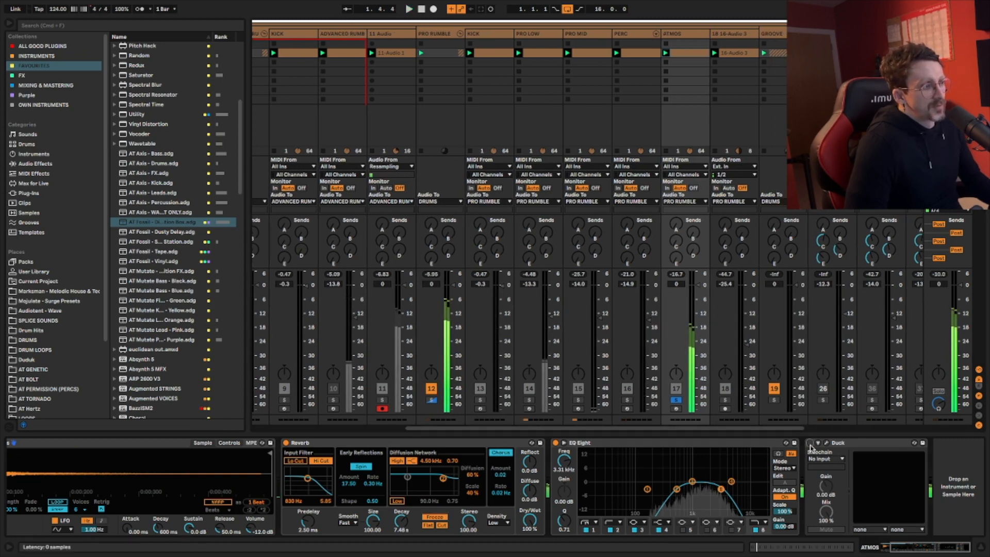
{"action": "key", "text": "space"}
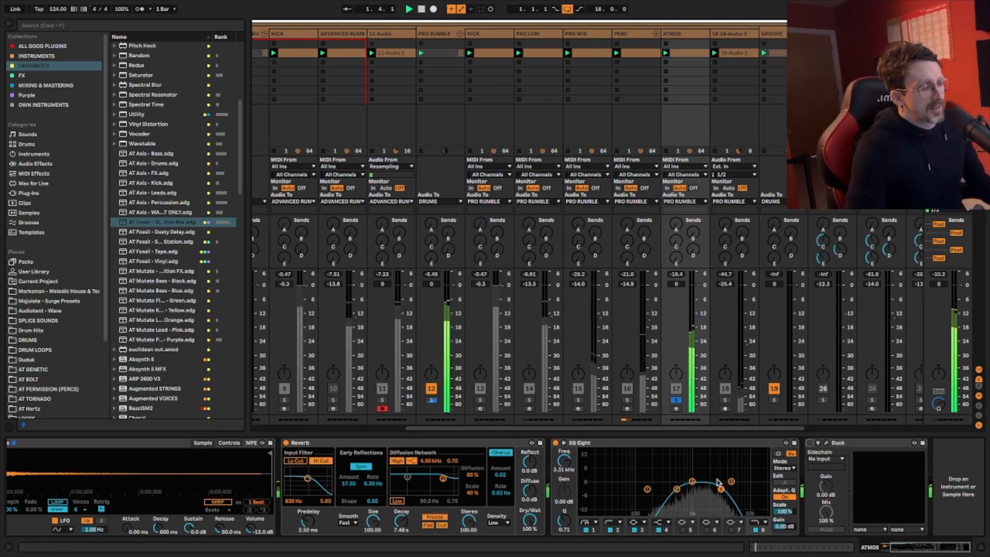
Unsolo and deactivate the ATMOS track, and turn off Freeze in its Reverb
{"action": "left_click", "coordinate": [677, 400]}
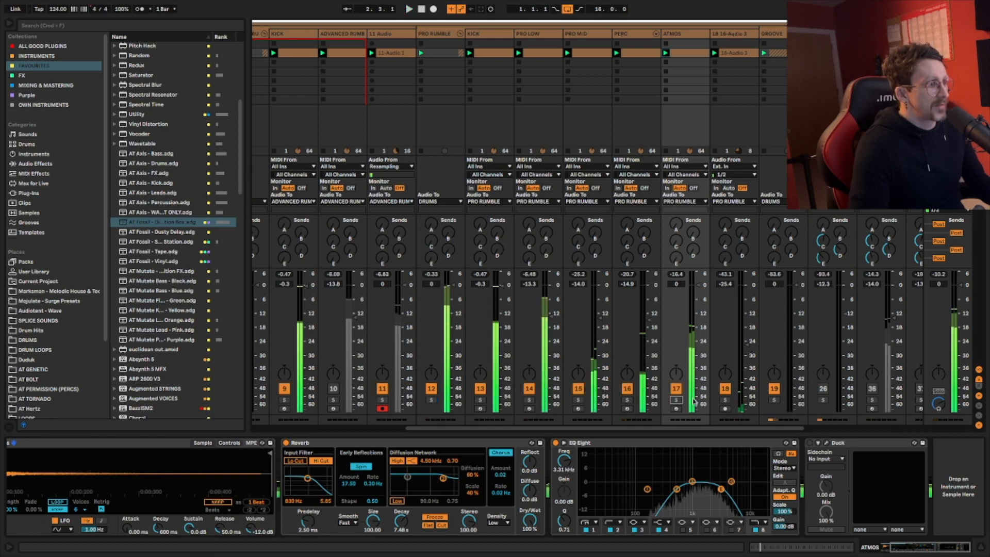
{"action": "left_click", "coordinate": [676, 388]}
{"action": "left_click", "coordinate": [435, 517]}
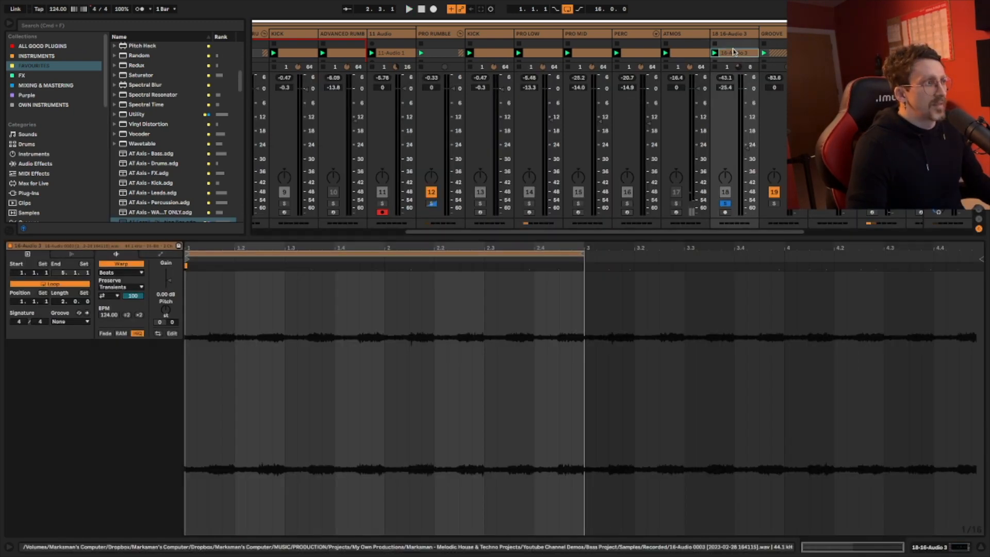
Play the soloed 18 16-Audio 3 track and view its audio clip and device chain
{"action": "left_click", "coordinate": [741, 34]}
{"action": "key", "text": "space"}
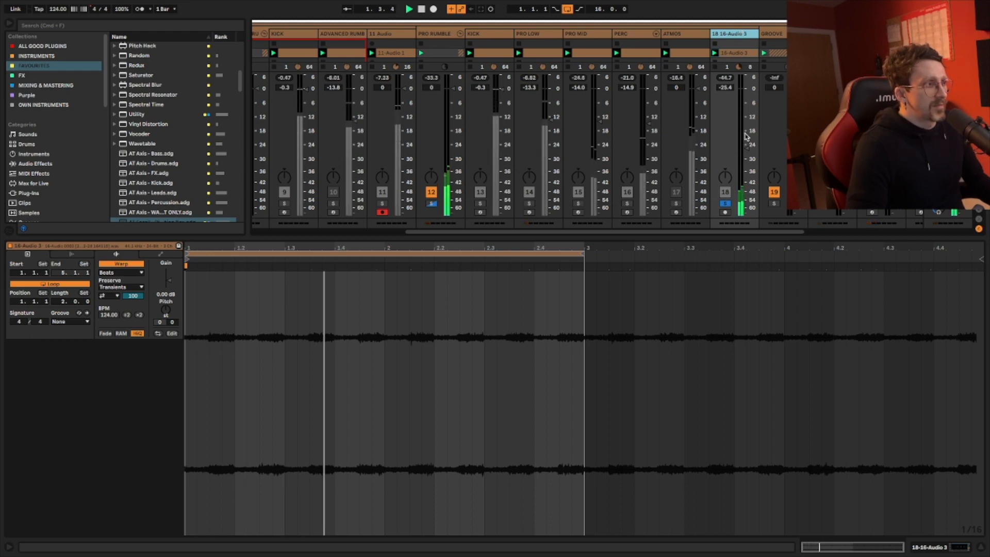
{"action": "double_click", "coordinate": [732, 36]}
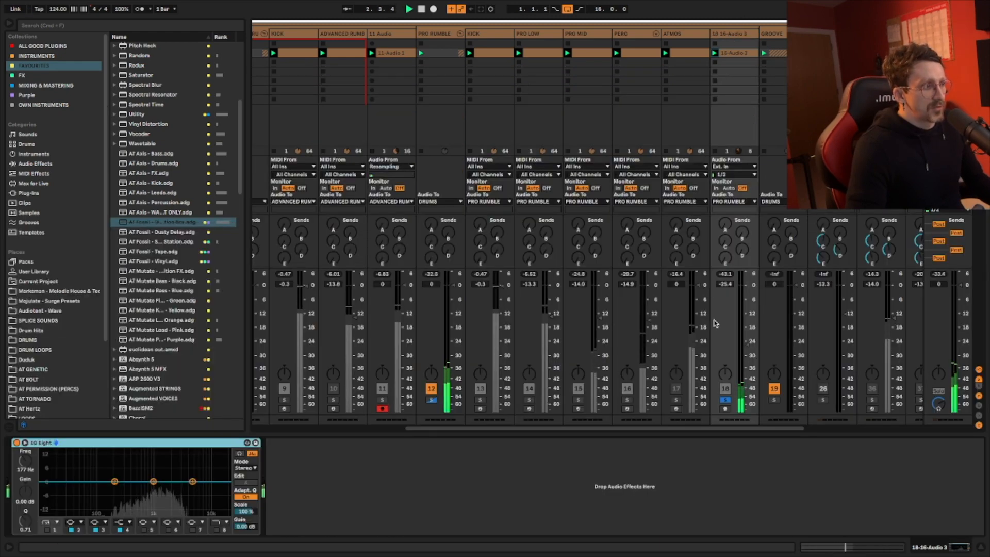
Rebalance the pro rumble layers with PRO MID at -8.7 dB and PERC at -16.6 dB, and display the PRO RUMBLE group's device chain
{"action": "left_click_drag", "start_coordinate": [746, 340], "coordinate": [749, 298]}
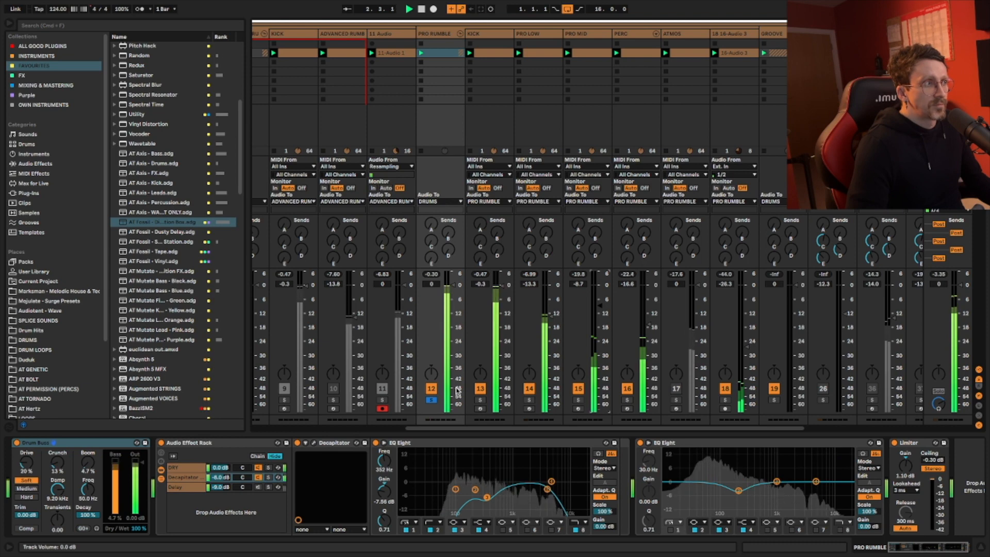
{"action": "key", "text": "space"}
{"action": "left_click", "coordinate": [437, 33]}
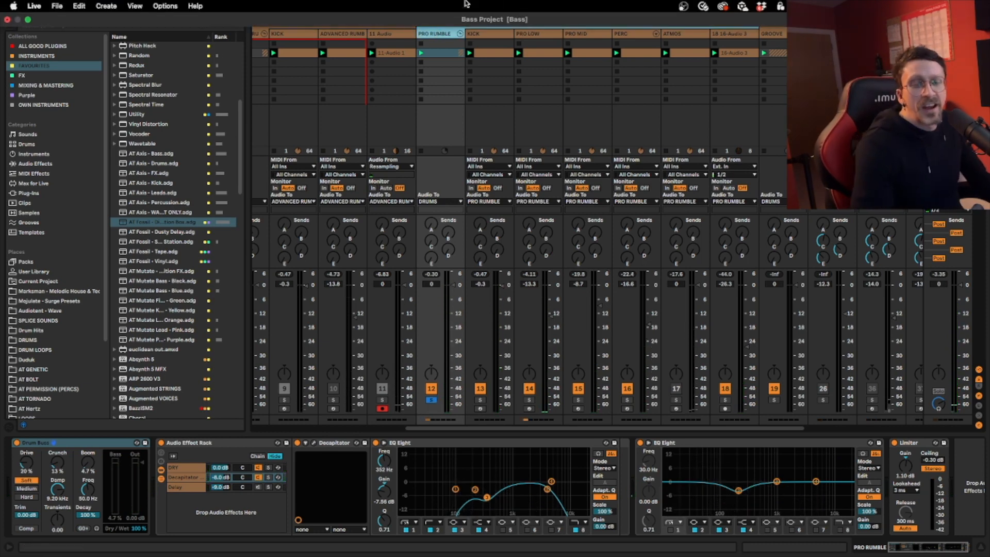
Audition the Decapitator chain in the PRO RUMBLE rack soloed, bypass and re-enable its Decapitator device, and compare the group with that chain off and on
{"action": "scroll", "coordinate": [451, 116], "scroll_direction": "left", "scroll_amount": 3}
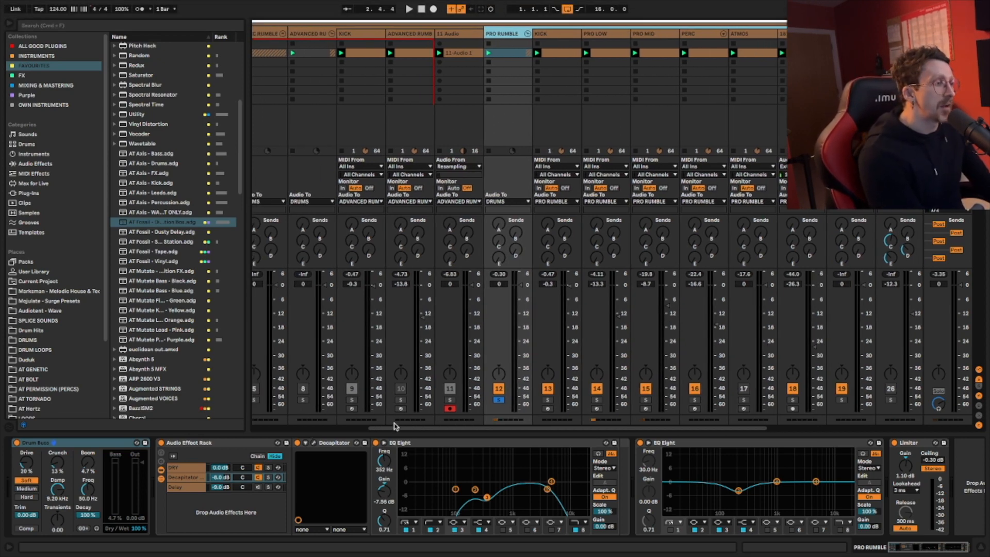
{"action": "left_click", "coordinate": [186, 469]}
{"action": "left_click", "coordinate": [186, 478]}
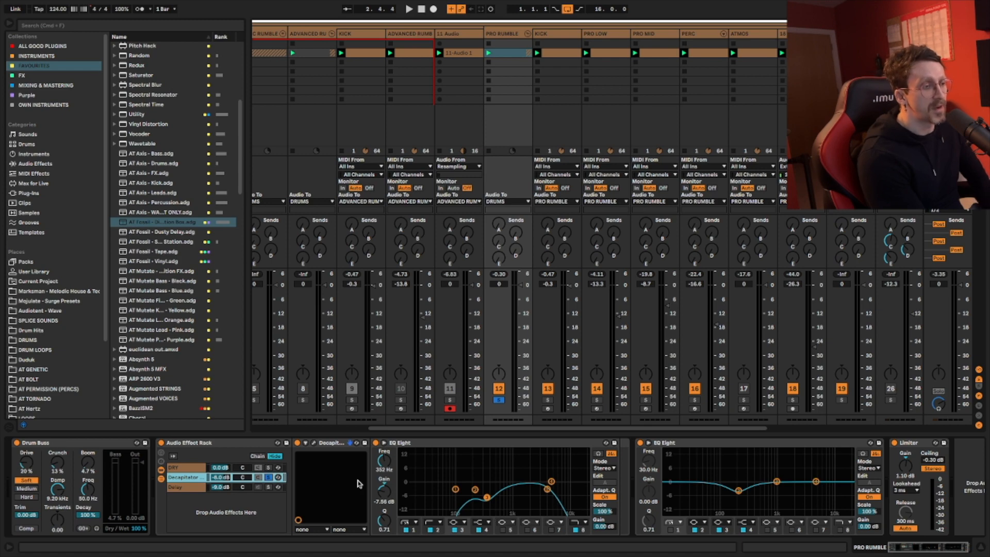
{"action": "key", "text": "space"}
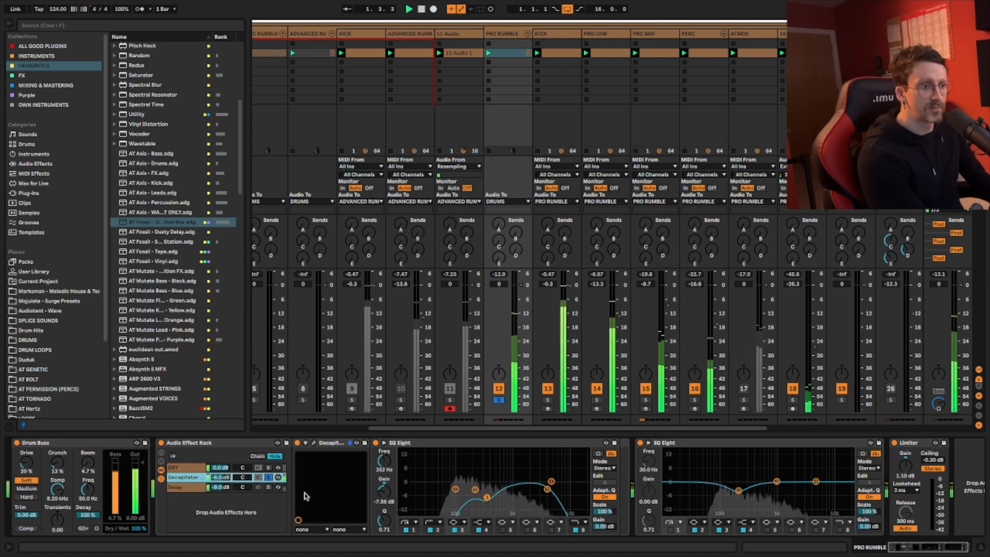
{"action": "left_click", "coordinate": [297, 443]}
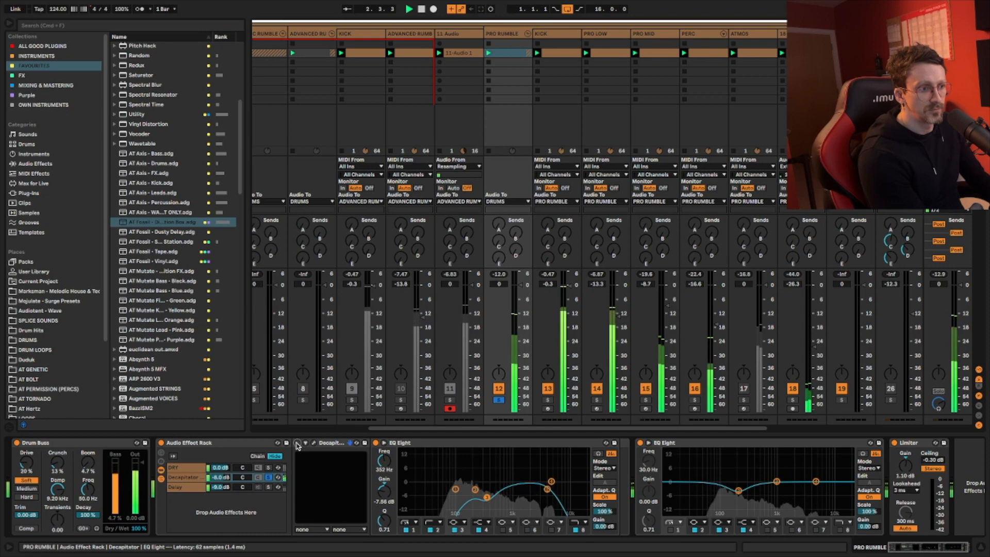
{"action": "left_click", "coordinate": [297, 443]}
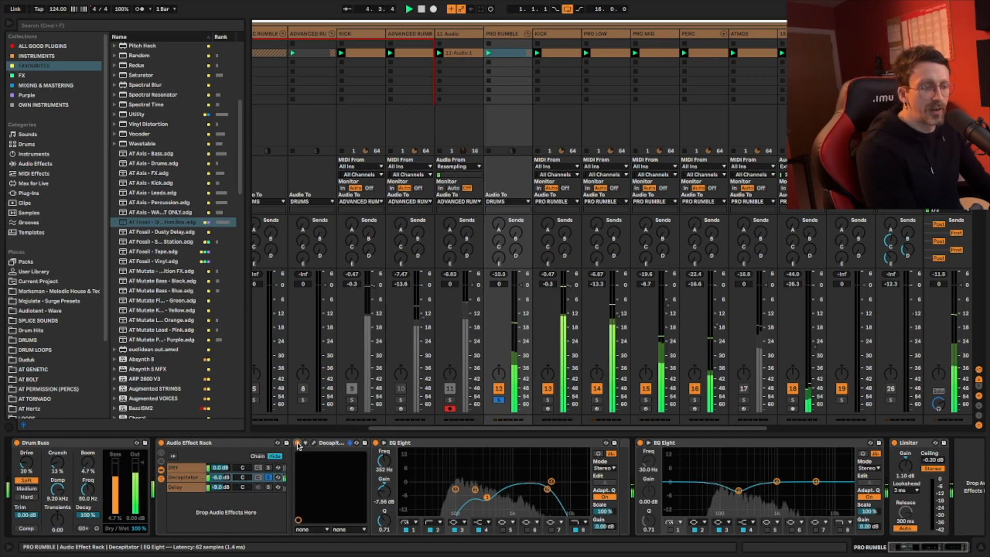
{"action": "left_click", "coordinate": [268, 468]}
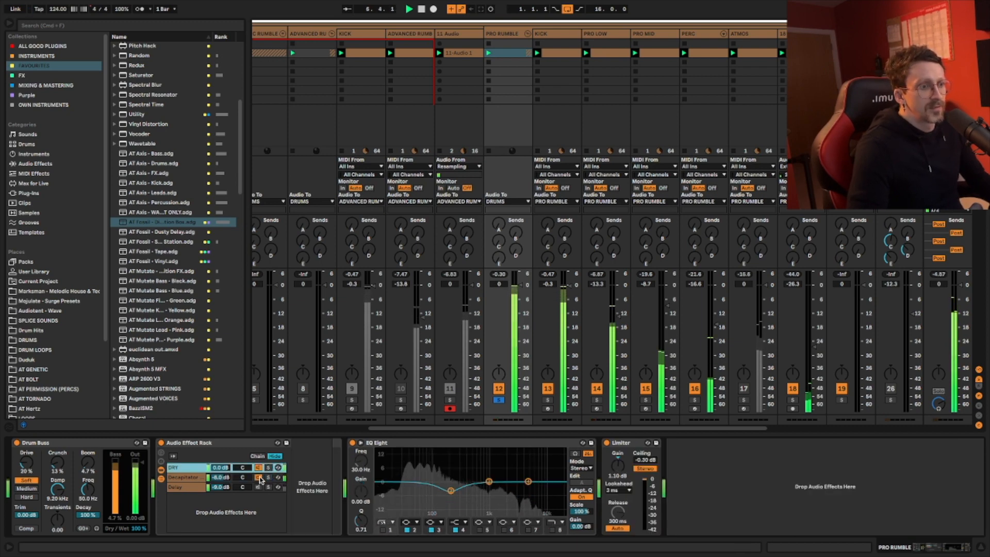
{"action": "left_click", "coordinate": [260, 478]}
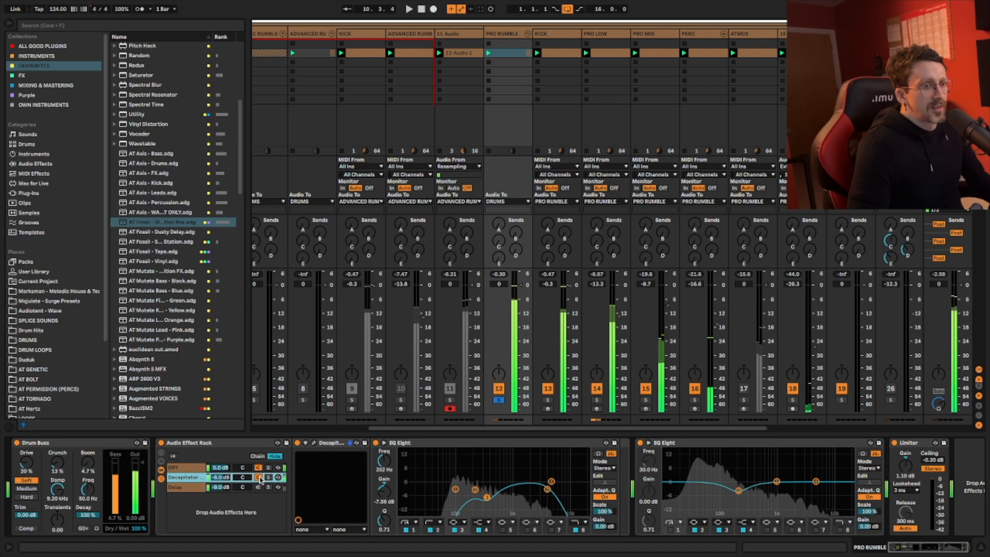
Compare the PRO RUMBLE group's Limiter with the one in the ADVANCED RUMBLE group's device chain, and return to the PRO RUMBLE devices
{"action": "left_click", "coordinate": [909, 442]}
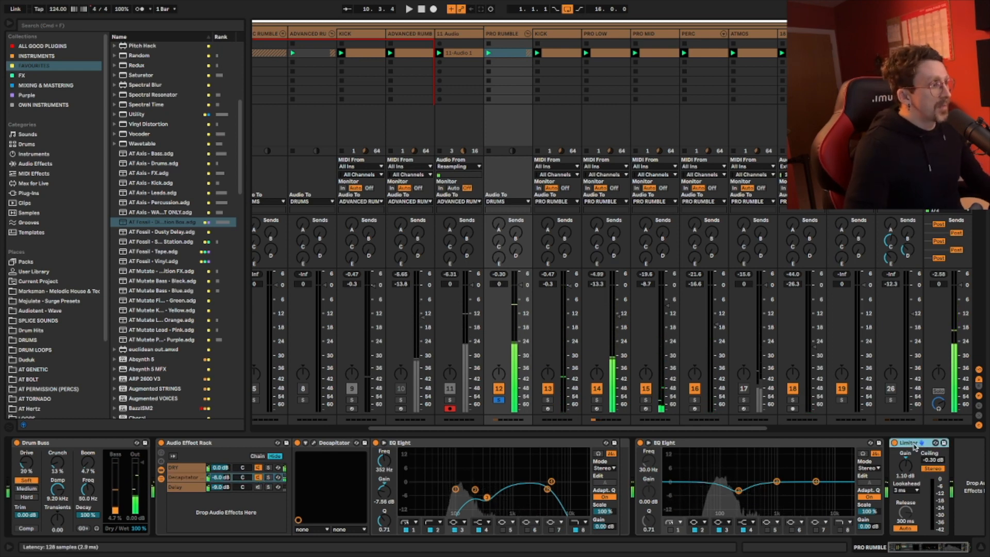
{"action": "left_click", "coordinate": [317, 34]}
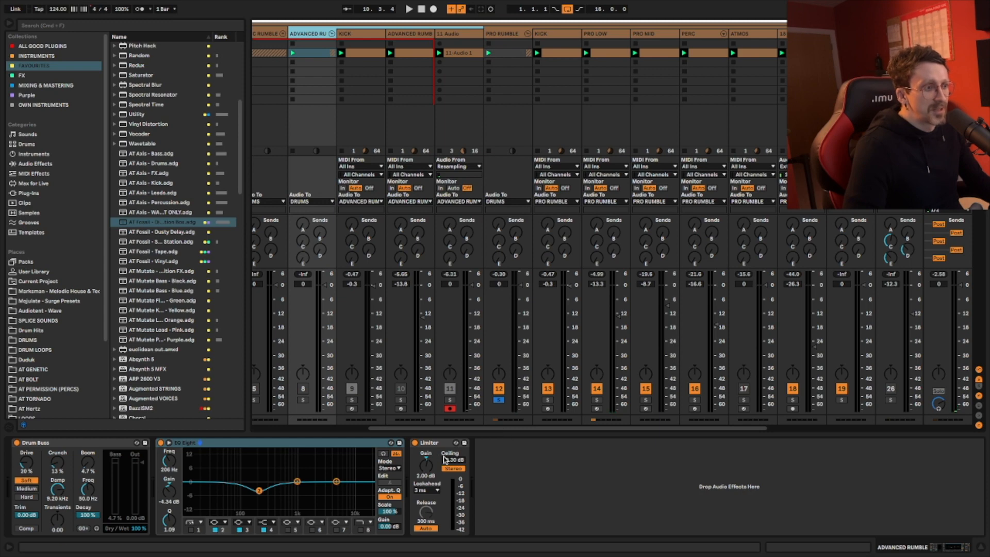
{"action": "key", "text": "Left"}
{"action": "left_click", "coordinate": [679, 35]}
{"action": "scroll", "coordinate": [696, 98], "scroll_direction": "right", "scroll_amount": 2}
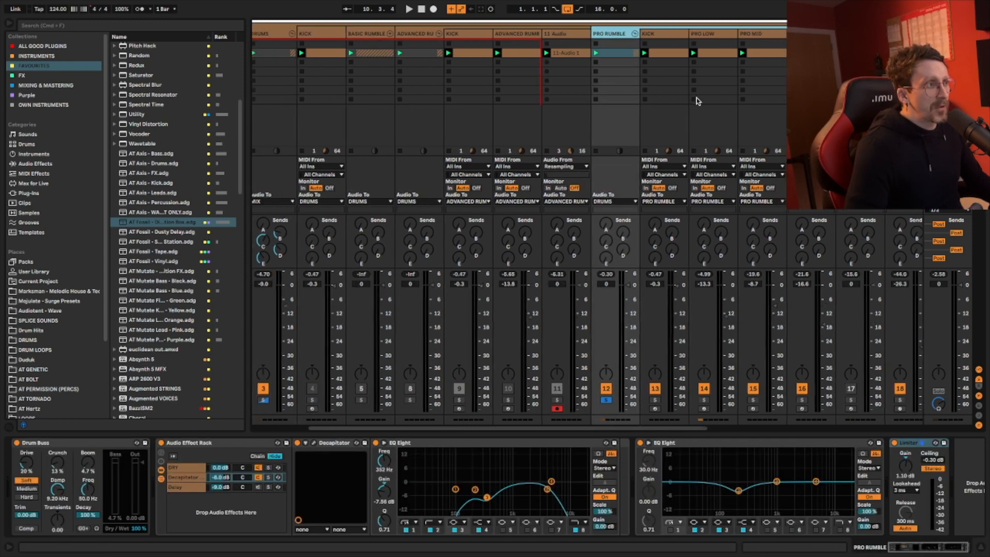
Unsolo the PRO RUMBLE group, play it in the mix, and fold the PRO RUMBLE and ADVANCED RUMBLE groups
{"action": "scroll", "coordinate": [608, 77], "scroll_direction": "right", "scroll_amount": 1}
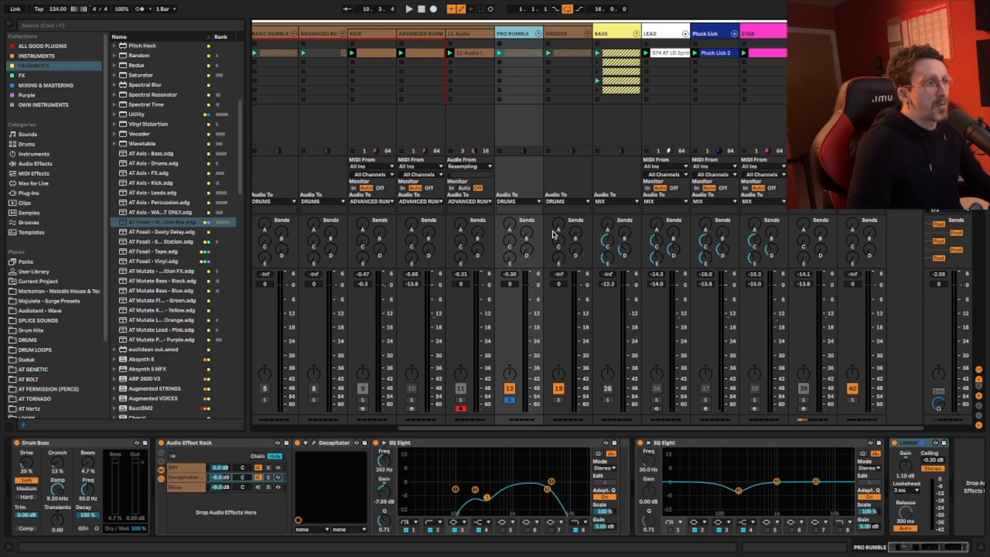
{"action": "left_click", "coordinate": [507, 401]}
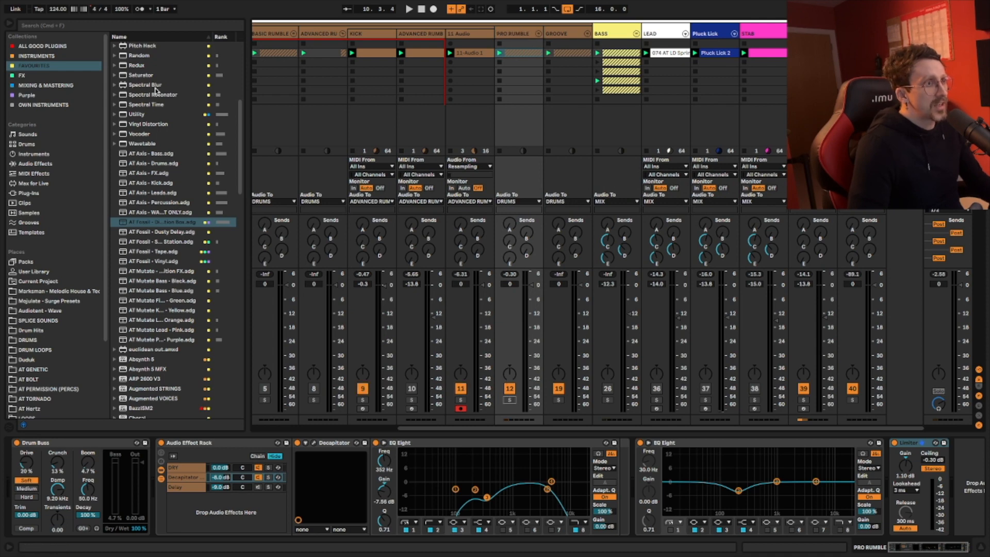
{"action": "key", "text": "space"}
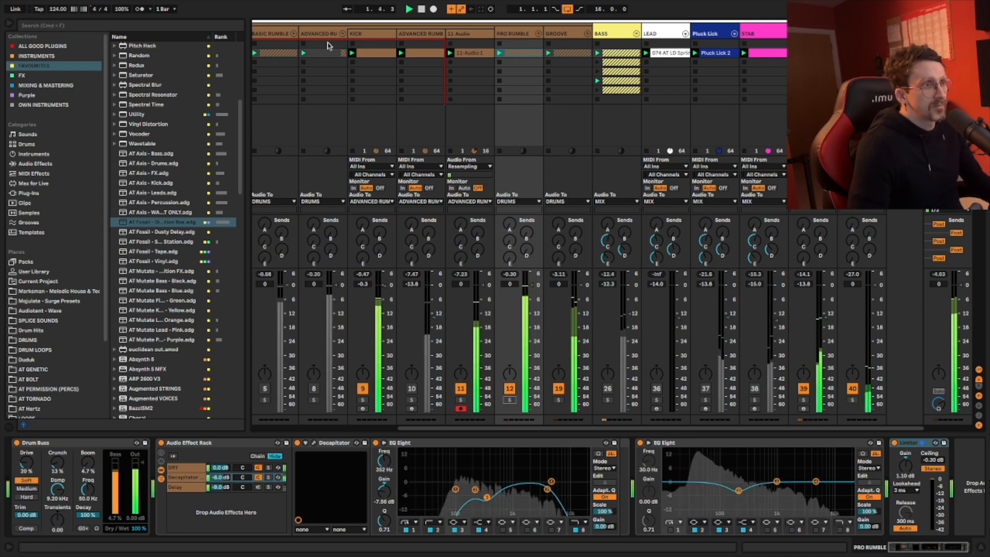
{"action": "left_click", "coordinate": [342, 34]}
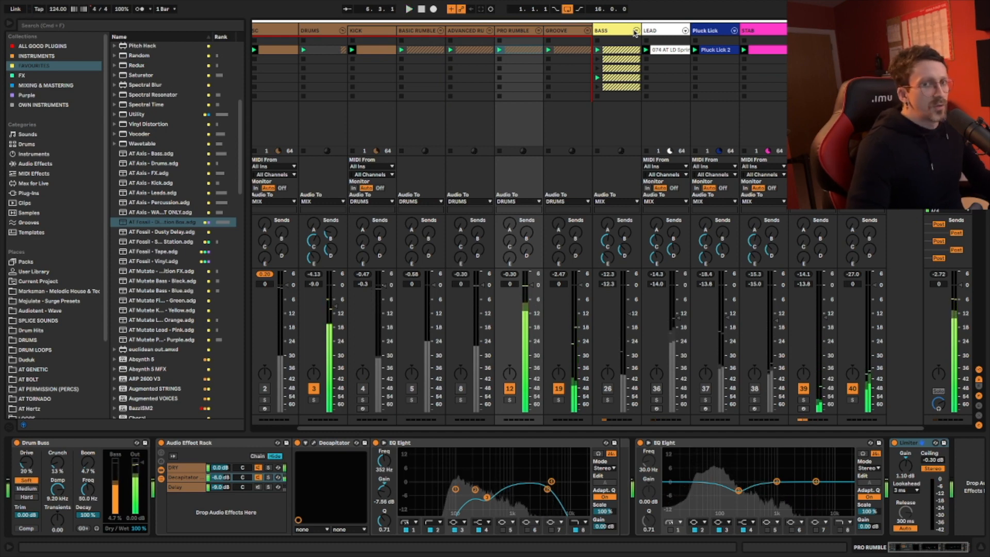
{"action": "key", "text": "space"}
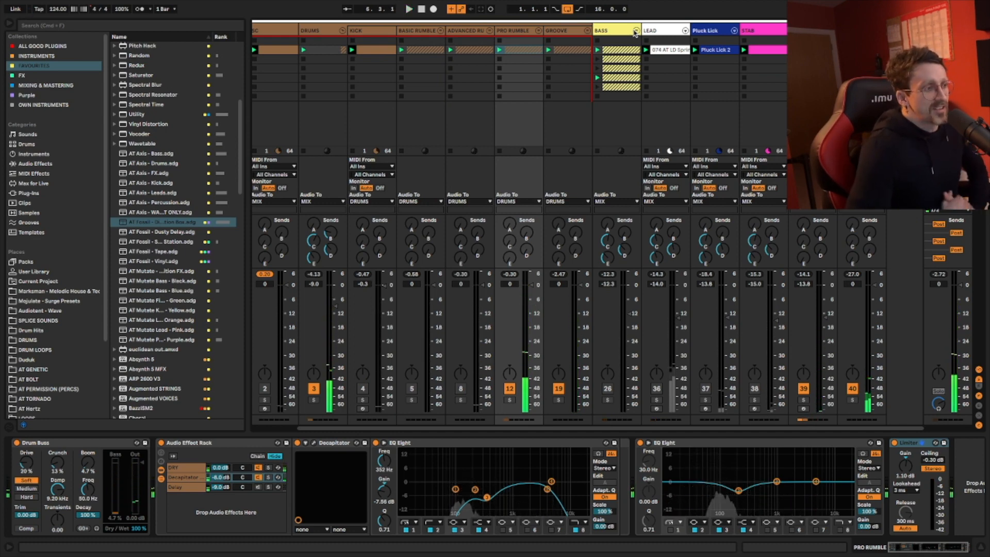